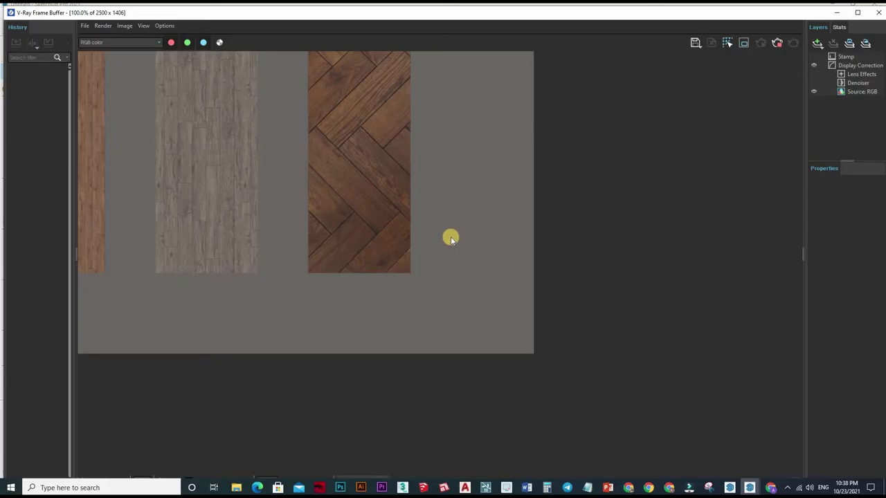
Step: Zoom and pan around the floor render to check its edges and the brown plank panel
{"action": "scroll", "coordinate": [342, 292], "scroll_direction": "down", "scroll_amount": 2}
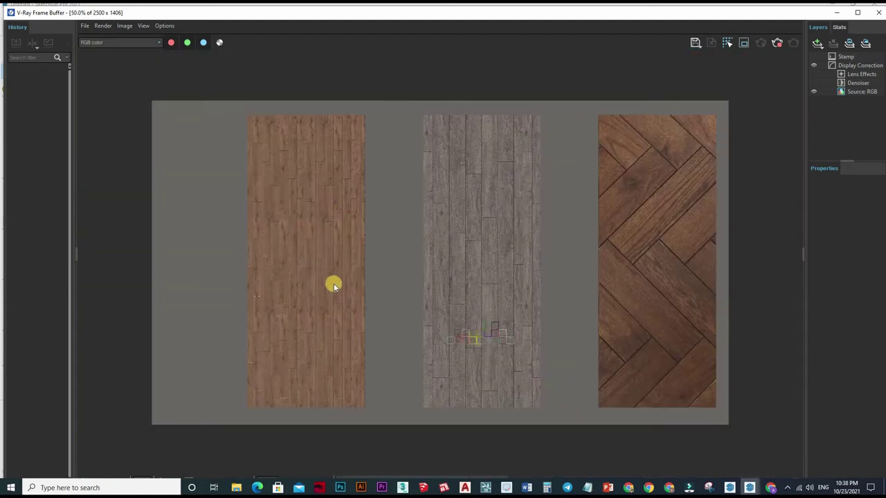
{"action": "scroll", "coordinate": [334, 283], "scroll_direction": "up", "scroll_amount": 2}
{"action": "scroll", "coordinate": [303, 196], "scroll_direction": "down", "scroll_amount": 2}
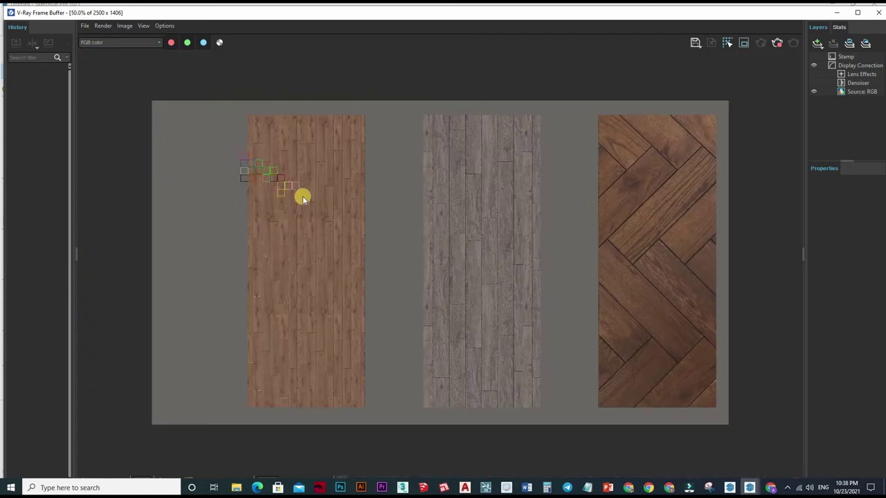
{"action": "scroll", "coordinate": [235, 168], "scroll_direction": "up", "scroll_amount": 2}
{"action": "scroll", "coordinate": [231, 184], "scroll_direction": "up", "scroll_amount": 2}
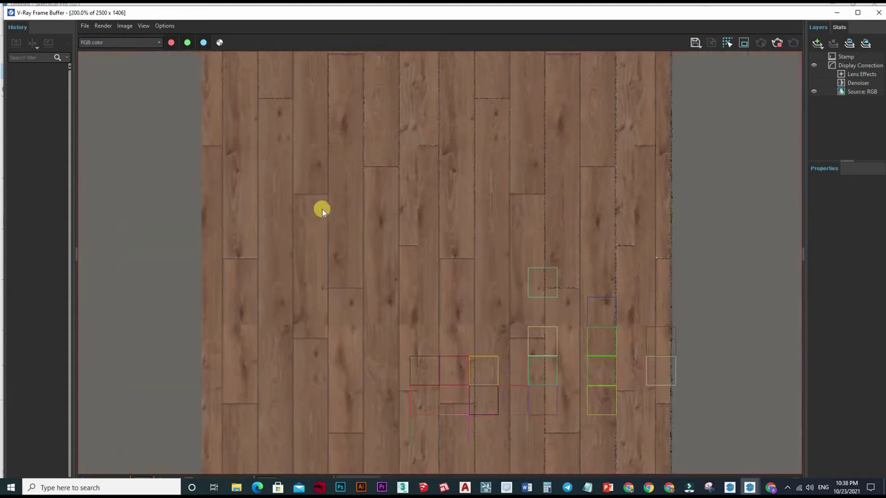
{"action": "scroll", "coordinate": [364, 165], "scroll_direction": "down", "scroll_amount": 2}
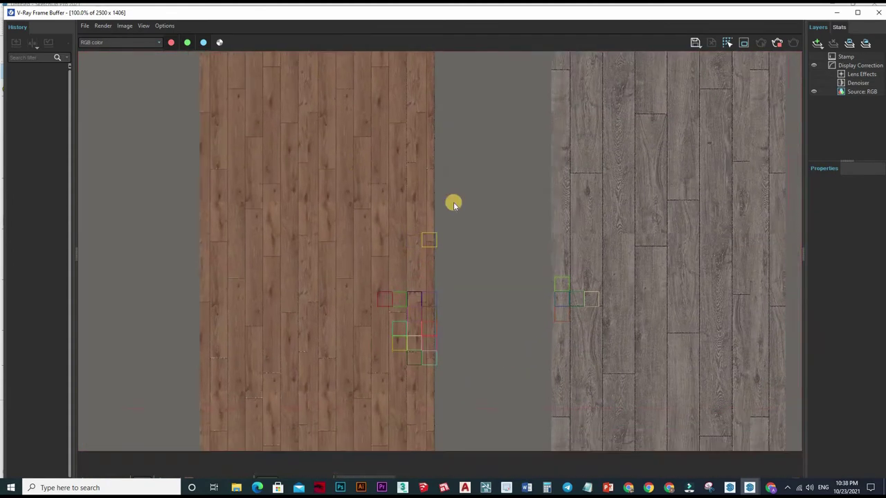
{"action": "scroll", "coordinate": [344, 227], "scroll_direction": "right", "scroll_amount": 3}
{"action": "scroll", "coordinate": [516, 263], "scroll_direction": "down", "scroll_amount": 1}
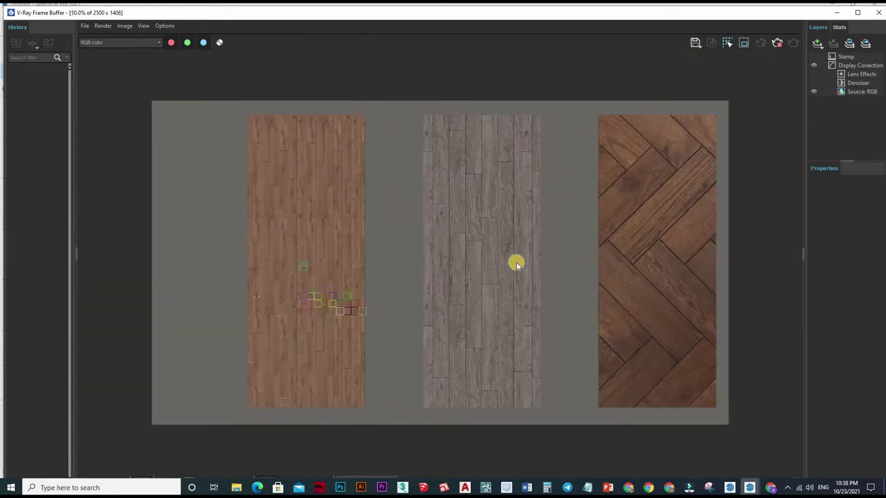
{"action": "scroll", "coordinate": [409, 239], "scroll_direction": "up", "scroll_amount": 2}
{"action": "scroll", "coordinate": [407, 231], "scroll_direction": "right", "scroll_amount": 2}
{"action": "scroll", "coordinate": [408, 214], "scroll_direction": "down", "scroll_amount": 1}
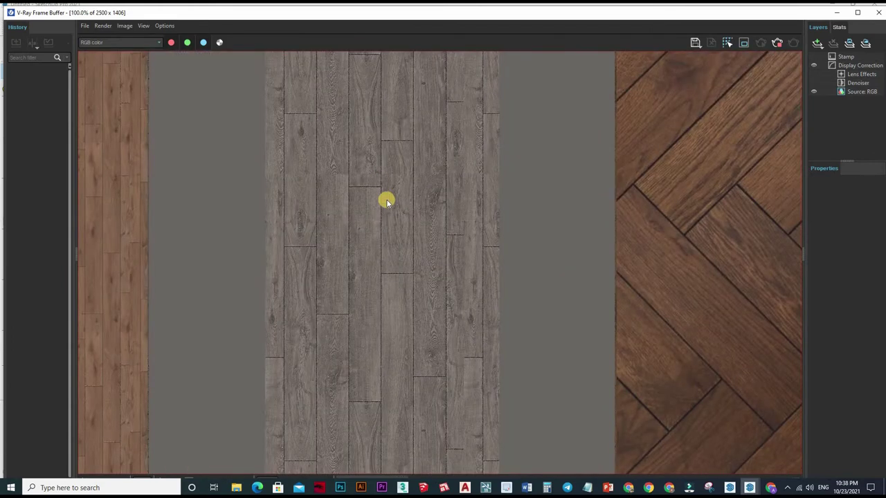
{"action": "scroll", "coordinate": [385, 200], "scroll_direction": "right", "scroll_amount": 1}
{"action": "scroll", "coordinate": [382, 248], "scroll_direction": "up", "scroll_amount": 1}
{"action": "scroll", "coordinate": [384, 253], "scroll_direction": "down", "scroll_amount": 1}
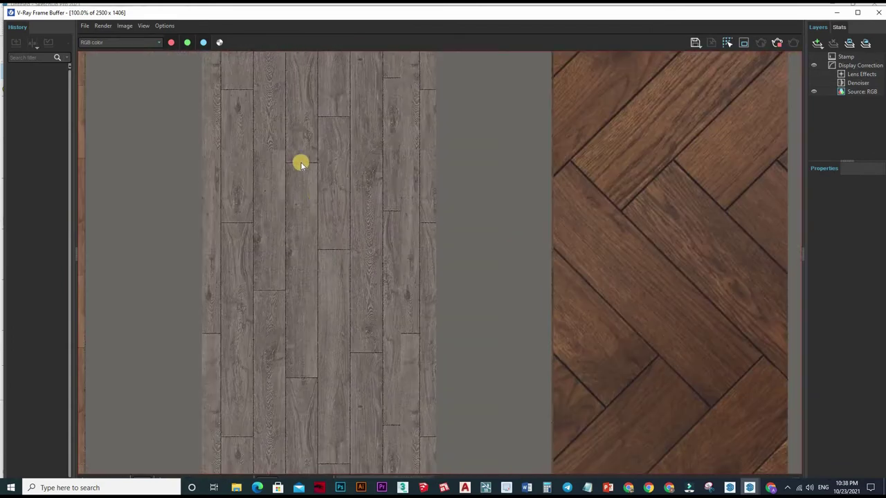
{"action": "middle_click_drag", "start_coordinate": [317, 201], "coordinate": [270, 135]}
{"action": "middle_click_drag", "start_coordinate": [537, 217], "coordinate": [489, 248]}
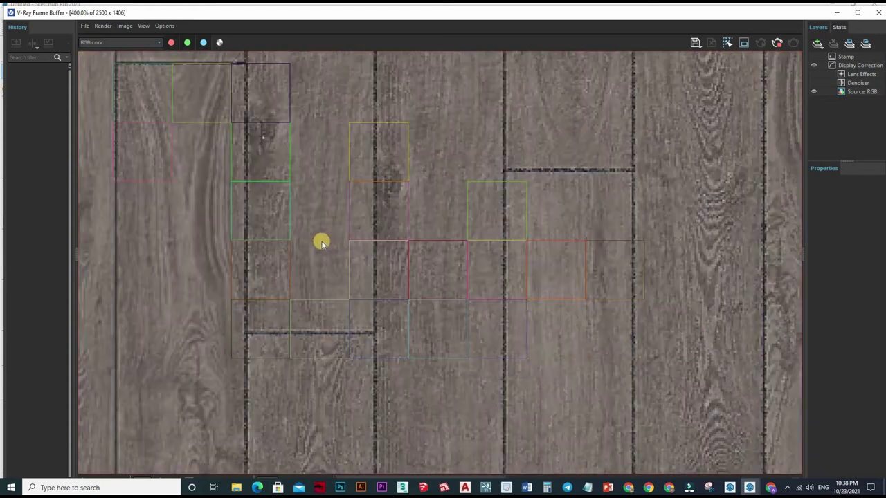
Step: Zoom in and out on the render again, shifting back to the brown panel
{"action": "scroll", "coordinate": [503, 277], "scroll_direction": "down", "scroll_amount": 1}
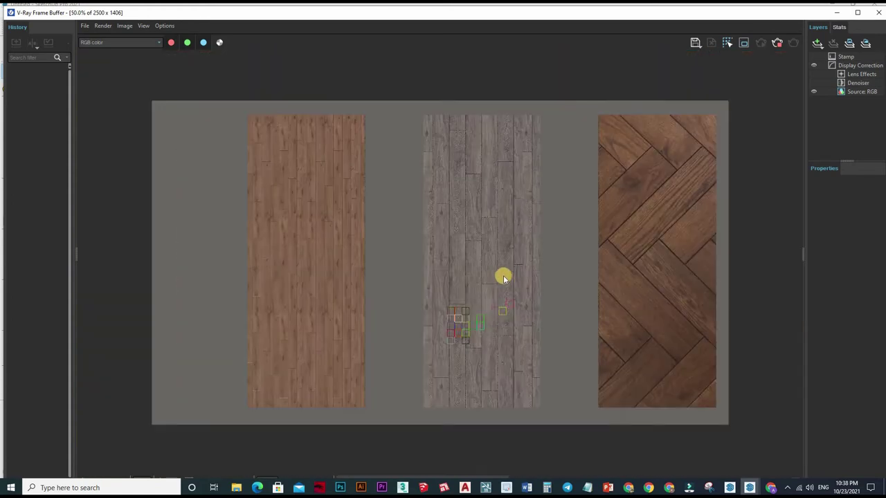
{"action": "scroll", "coordinate": [344, 231], "scroll_direction": "up", "scroll_amount": 1}
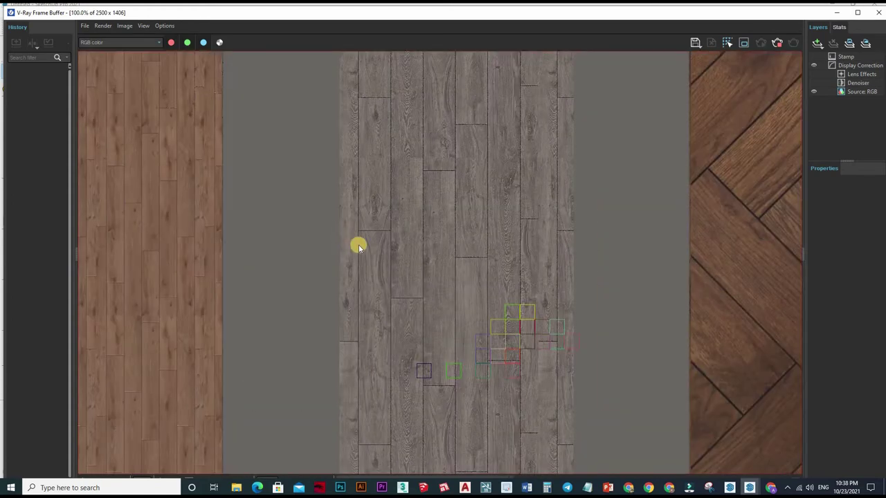
{"action": "scroll", "coordinate": [349, 247], "scroll_direction": "up", "scroll_amount": 1}
{"action": "scroll", "coordinate": [350, 249], "scroll_direction": "down", "scroll_amount": 1}
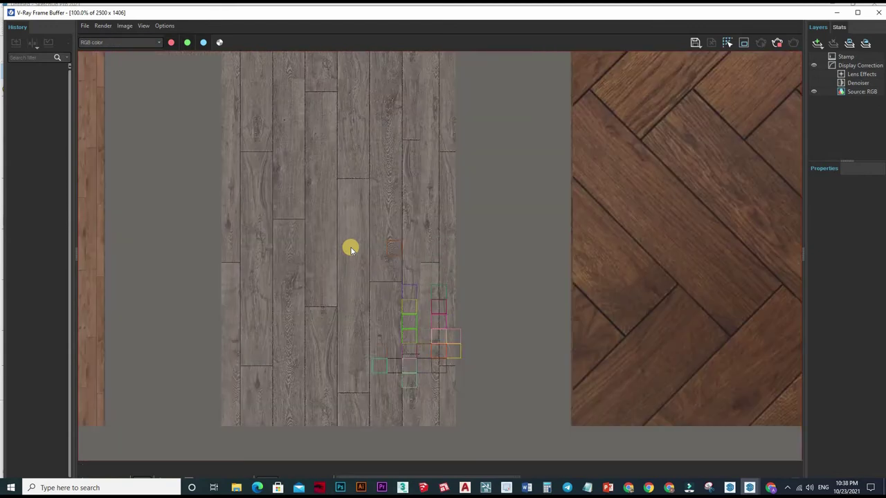
{"action": "scroll", "coordinate": [501, 273], "scroll_direction": "down", "scroll_amount": 1}
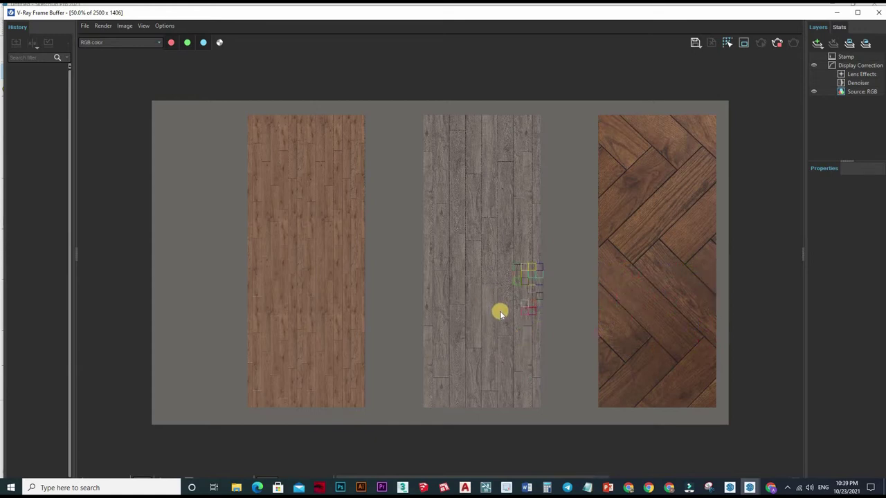
{"action": "scroll", "coordinate": [337, 335], "scroll_direction": "up", "scroll_amount": 1}
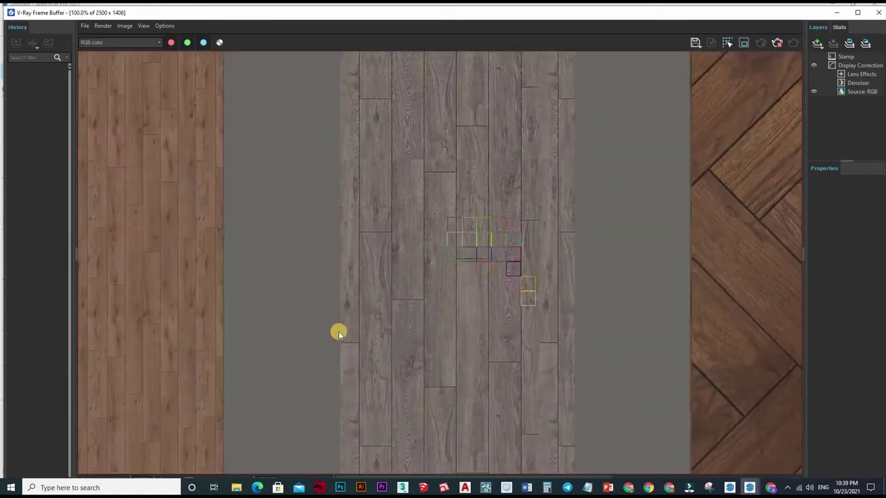
{"action": "scroll", "coordinate": [338, 330], "scroll_direction": "up", "scroll_amount": 1}
{"action": "scroll", "coordinate": [338, 335], "scroll_direction": "down", "scroll_amount": 1}
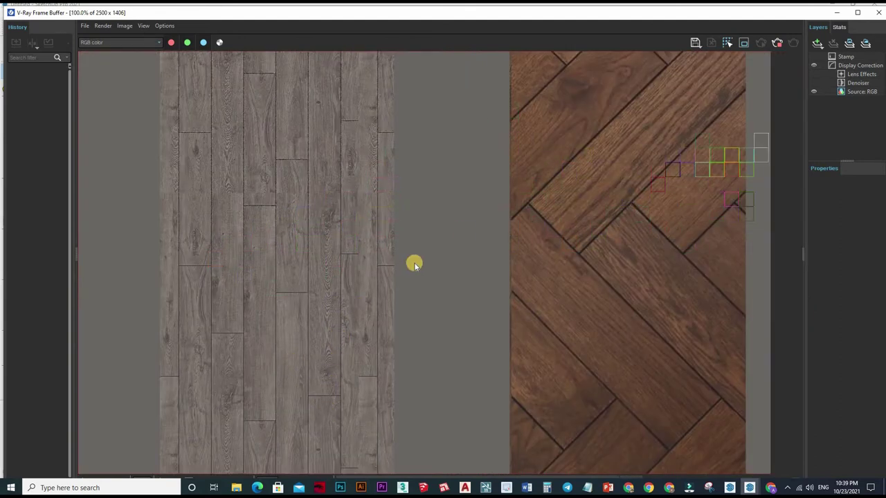
{"action": "scroll", "coordinate": [433, 246], "scroll_direction": "down", "scroll_amount": 1}
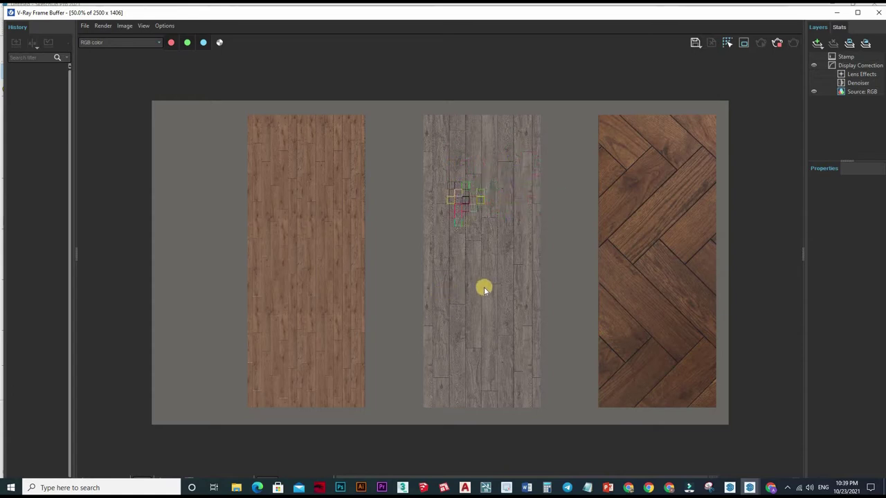
{"action": "scroll", "coordinate": [381, 222], "scroll_direction": "up", "scroll_amount": 3}
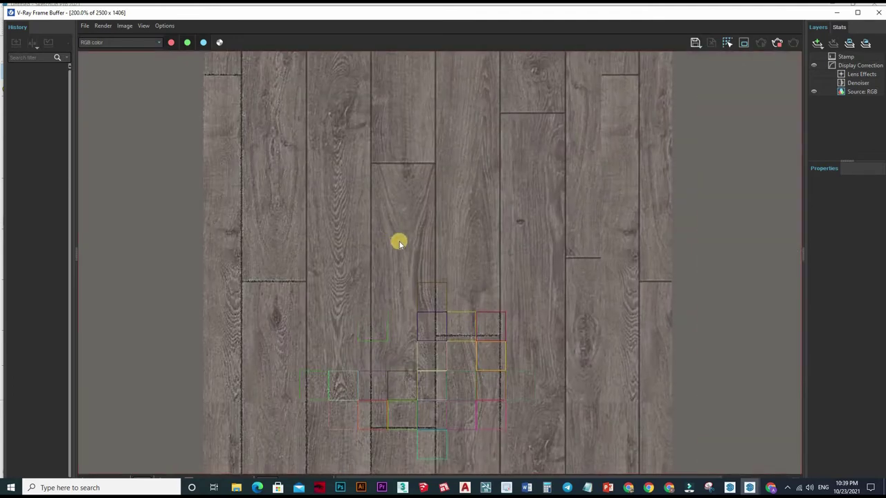
{"action": "scroll", "coordinate": [388, 281], "scroll_direction": "down", "scroll_amount": 2}
{"action": "scroll", "coordinate": [387, 287], "scroll_direction": "down", "scroll_amount": 2}
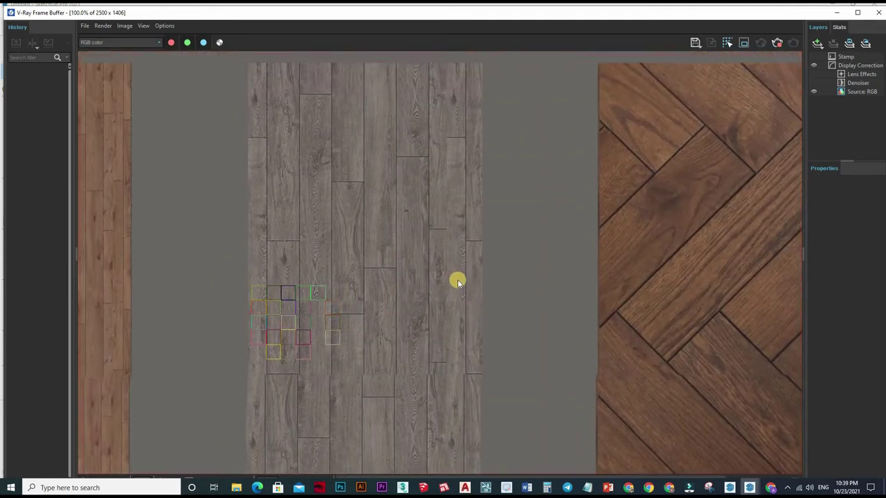
{"action": "scroll", "coordinate": [456, 279], "scroll_direction": "up", "scroll_amount": 2}
{"action": "middle_click_drag", "start_coordinate": [504, 287], "coordinate": [528, 286]}
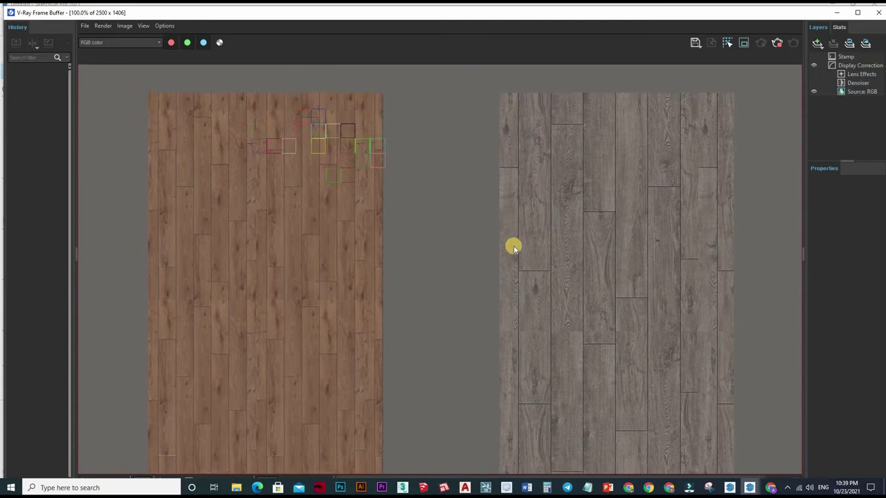
Step: Inspect the grey and herringbone panels, then orbit the new empty SketchUp model
{"action": "scroll", "coordinate": [356, 211], "scroll_direction": "down", "scroll_amount": 2}
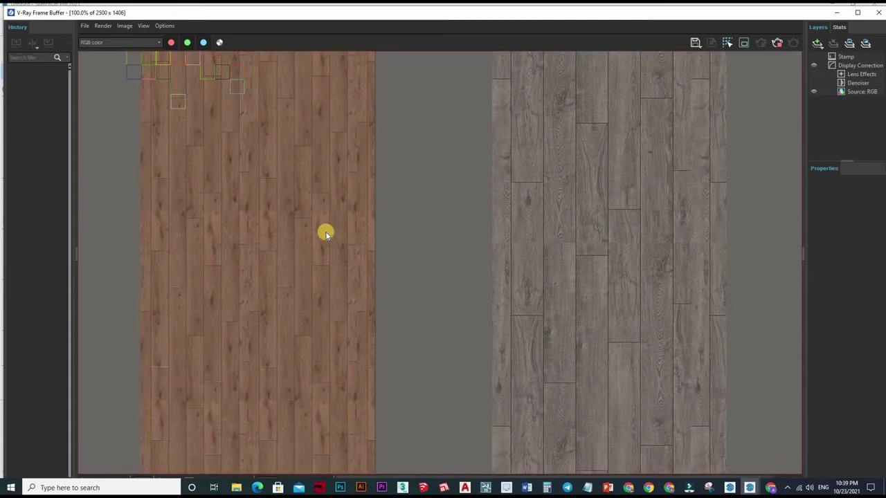
{"action": "scroll", "coordinate": [374, 269], "scroll_direction": "down", "scroll_amount": 1}
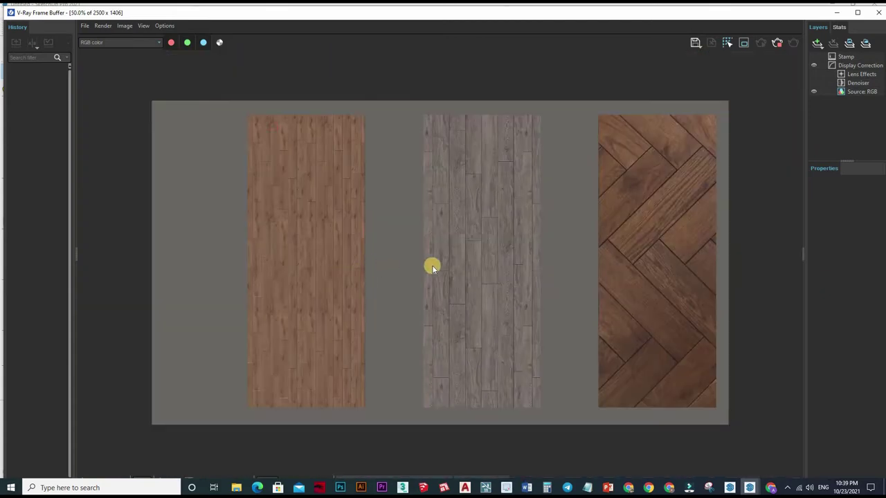
{"action": "scroll", "coordinate": [483, 238], "scroll_direction": "up", "scroll_amount": 2}
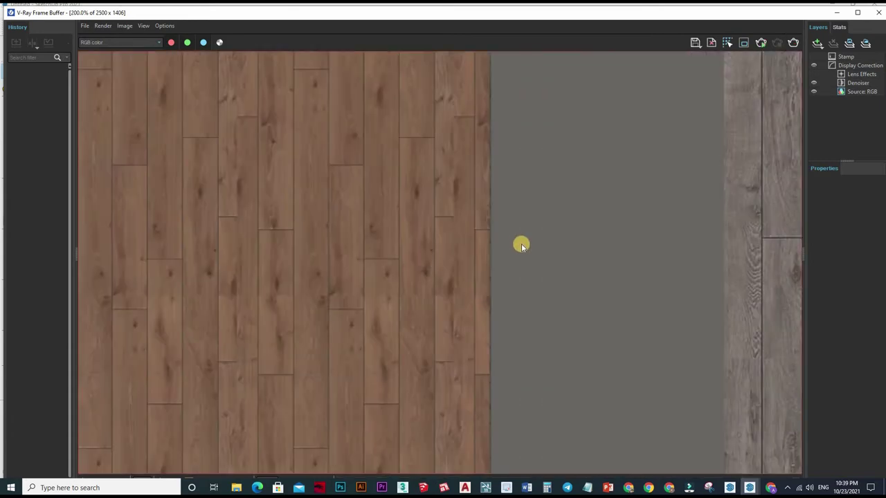
{"action": "scroll", "coordinate": [520, 243], "scroll_direction": "down", "scroll_amount": 2}
{"action": "scroll", "coordinate": [439, 265], "scroll_direction": "up", "scroll_amount": 1}
{"action": "middle_click_drag", "start_coordinate": [517, 334], "coordinate": [475, 276]}
{"action": "scroll", "coordinate": [544, 224], "scroll_direction": "up", "scroll_amount": 1}
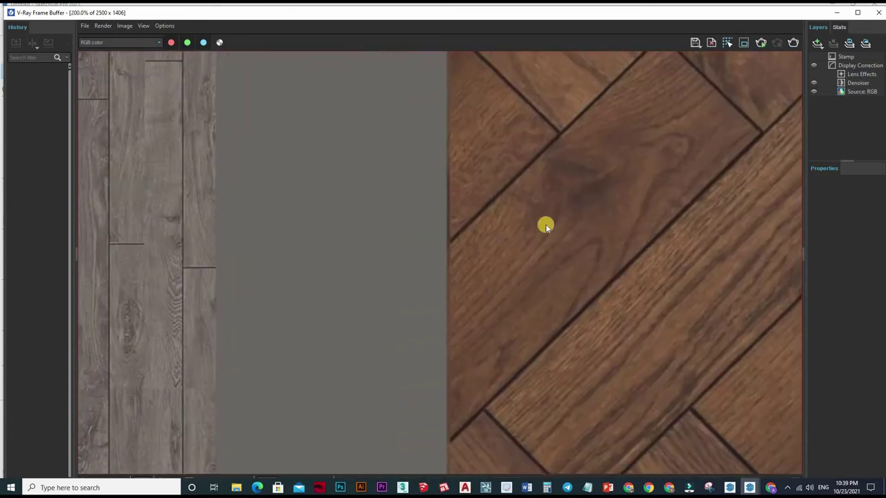
{"action": "scroll", "coordinate": [461, 247], "scroll_direction": "down", "scroll_amount": 1}
{"action": "middle_click_drag", "start_coordinate": [387, 223], "coordinate": [384, 247]}
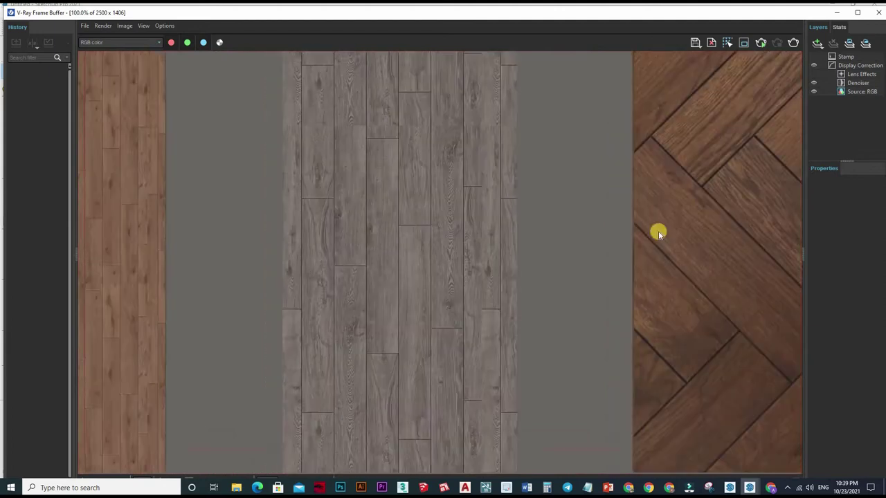
{"action": "scroll", "coordinate": [669, 52], "scroll_direction": "down", "scroll_amount": 1}
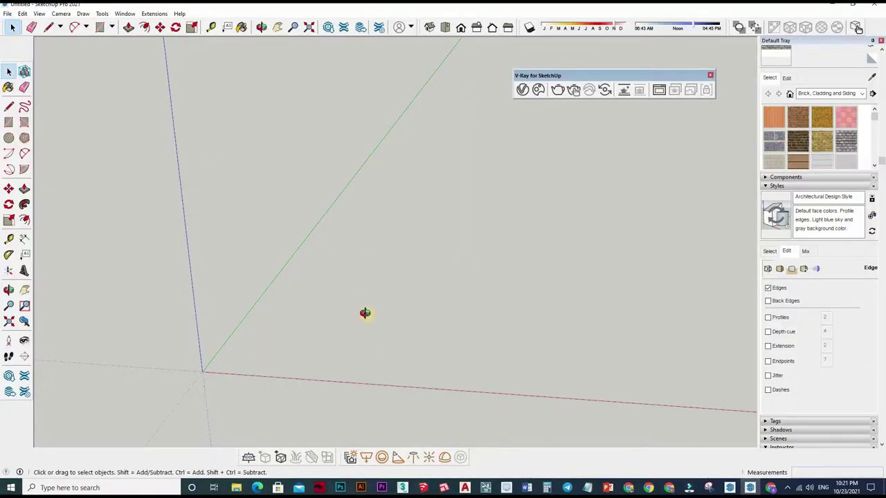
{"action": "mouse_move", "coordinate": [365, 313]}
{"action": "middle_mouse_down"}
{"action": "mouse_move", "coordinate": [373, 325]}
{"action": "mouse_move", "coordinate": [166, 356]}
{"action": "mouse_move", "coordinate": [332, 376]}
{"action": "mouse_move", "coordinate": [252, 374]}
{"action": "mouse_move", "coordinate": [294, 341]}
{"action": "mouse_move", "coordinate": [233, 339]}
{"action": "middle_mouse_up"}
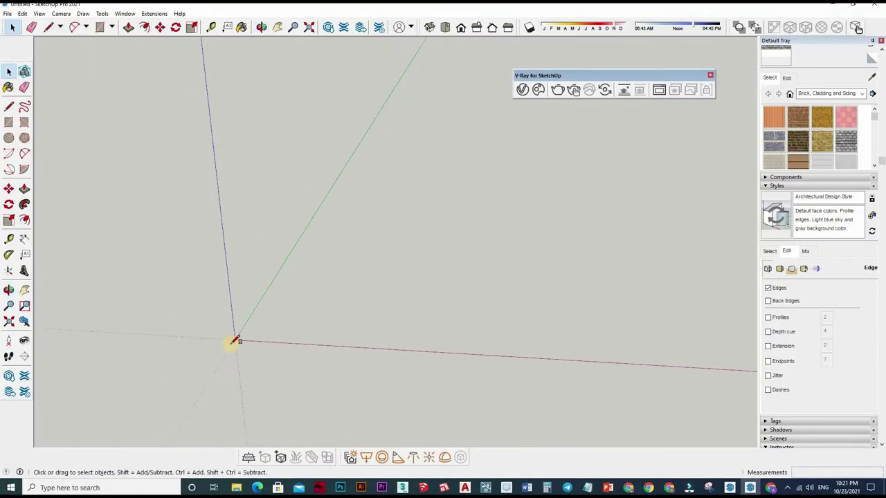
Step: Draw a 500 by 2000 rectangle starting at the origin
{"action": "key", "text": "r"}
{"action": "left_click", "coordinate": [230, 343]}
{"action": "type", "text": "500,2000"}
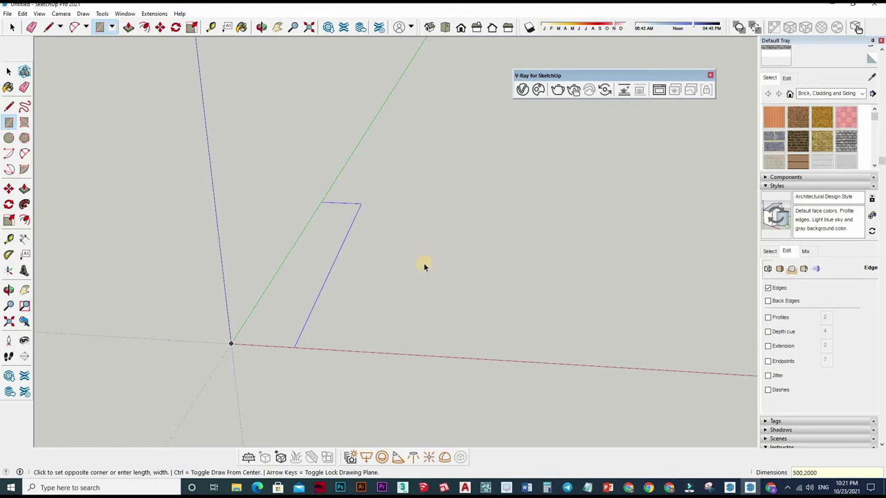
{"action": "key", "text": "Return"}
{"action": "mouse_move", "coordinate": [421, 311]}
{"action": "middle_mouse_down"}
{"action": "mouse_move", "coordinate": [447, 293]}
{"action": "mouse_move", "coordinate": [362, 237]}
{"action": "mouse_move", "coordinate": [425, 261]}
{"action": "mouse_move", "coordinate": [461, 306]}
{"action": "mouse_move", "coordinate": [436, 316]}
{"action": "mouse_move", "coordinate": [503, 335]}
{"action": "middle_mouse_up"}
Step: Move the rectangle's right edge to a new position
{"action": "left_click", "coordinate": [493, 392]}
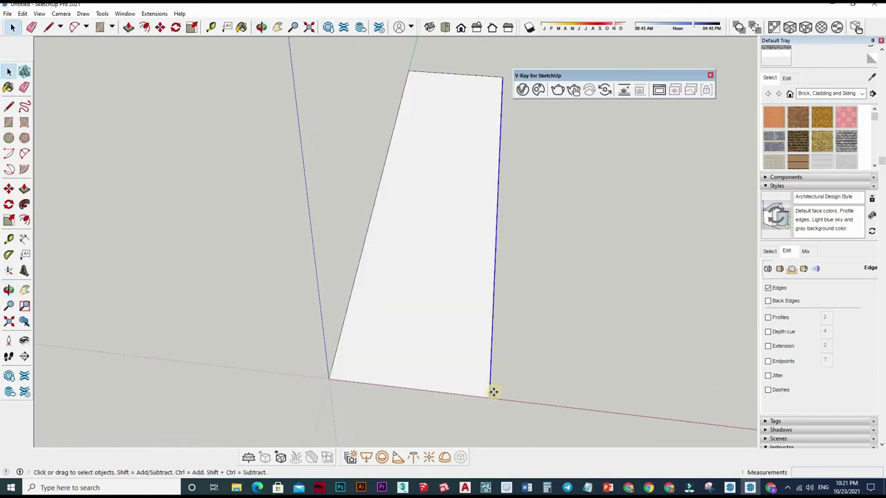
{"action": "key", "text": "m"}
{"action": "left_click", "coordinate": [489, 396]}
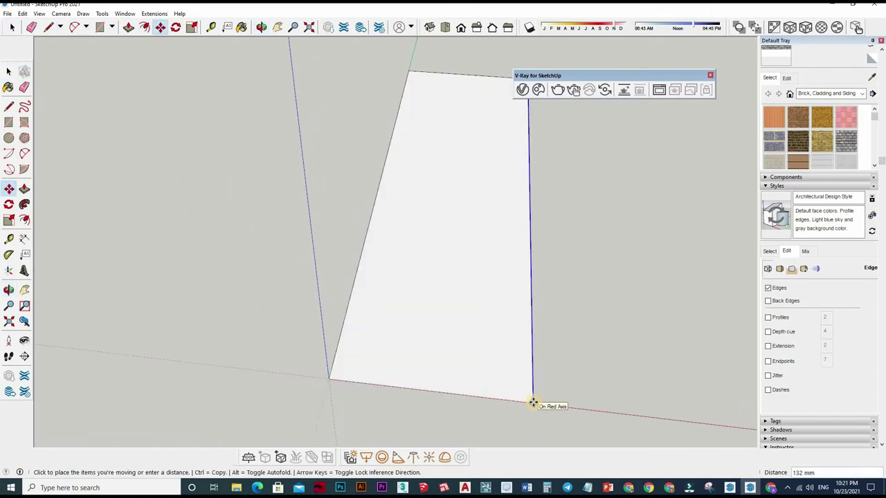
{"action": "key", "text": "Return"}
Step: Push/pull the rectangle face up 10 mm into a thin slab and select it
{"action": "key", "text": "space"}
{"action": "left_click", "coordinate": [447, 321]}
{"action": "middle_click_drag", "start_coordinate": [447, 320], "coordinate": [443, 321]}
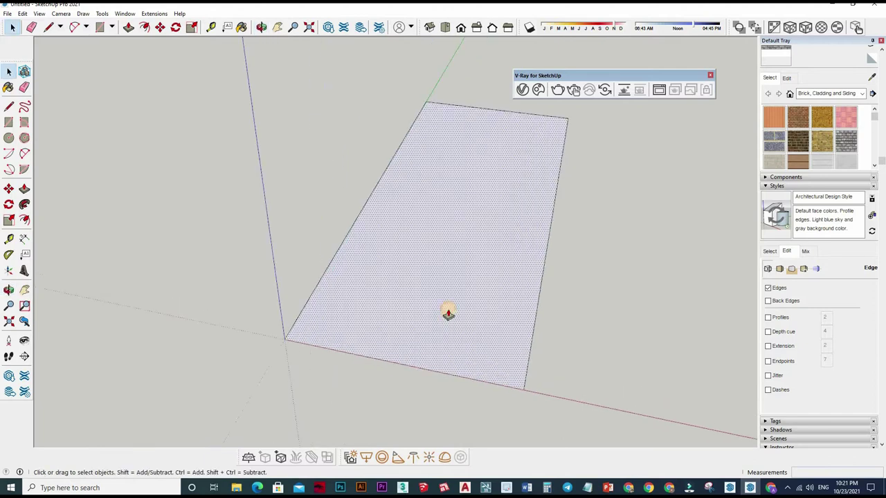
{"action": "key", "text": "p"}
{"action": "left_click", "coordinate": [448, 315]}
{"action": "type", "text": "200"}
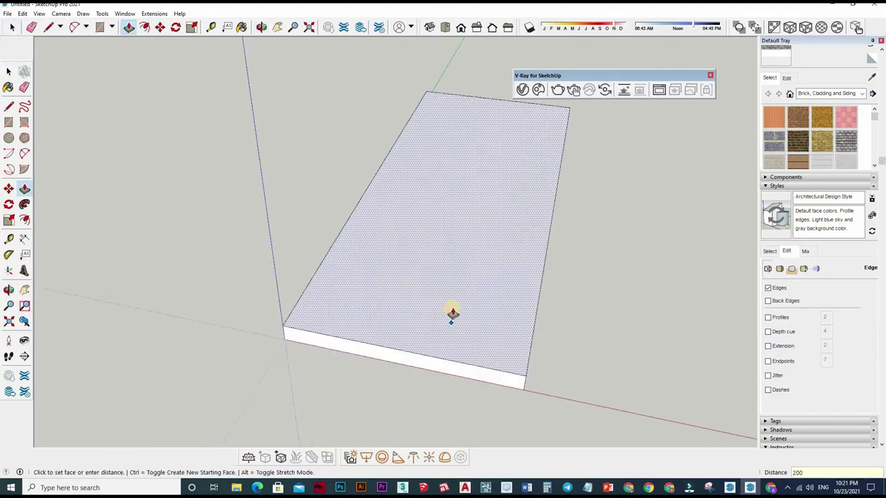
{"action": "key", "text": "Escape"}
{"action": "left_click", "coordinate": [454, 321]}
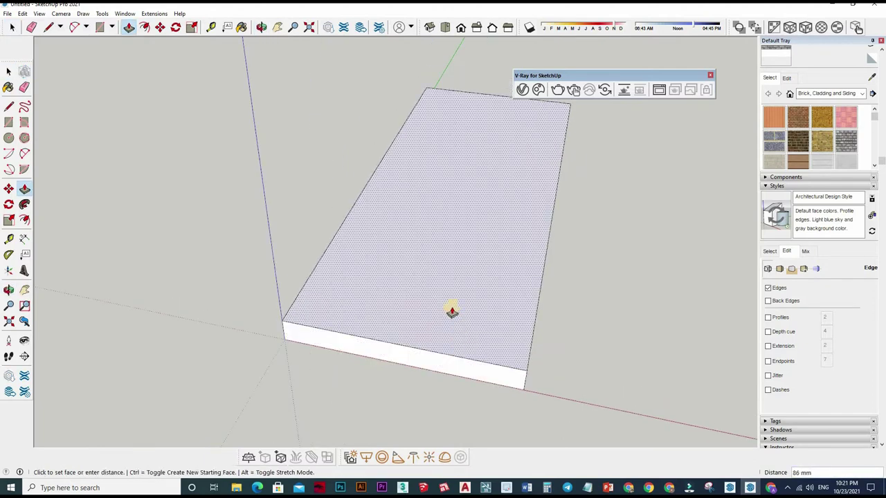
{"action": "key", "text": "Return"}
{"action": "middle_click_drag", "start_coordinate": [492, 311], "coordinate": [482, 327]}
{"action": "key", "text": "space"}
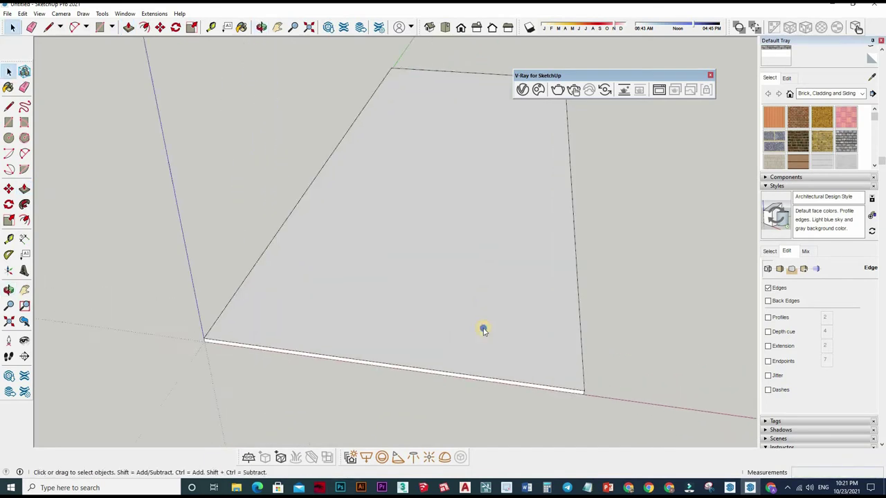
{"action": "left_click", "coordinate": [512, 232]}
Step: Make the selected slab into a group
{"action": "right_click", "coordinate": [512, 232]}
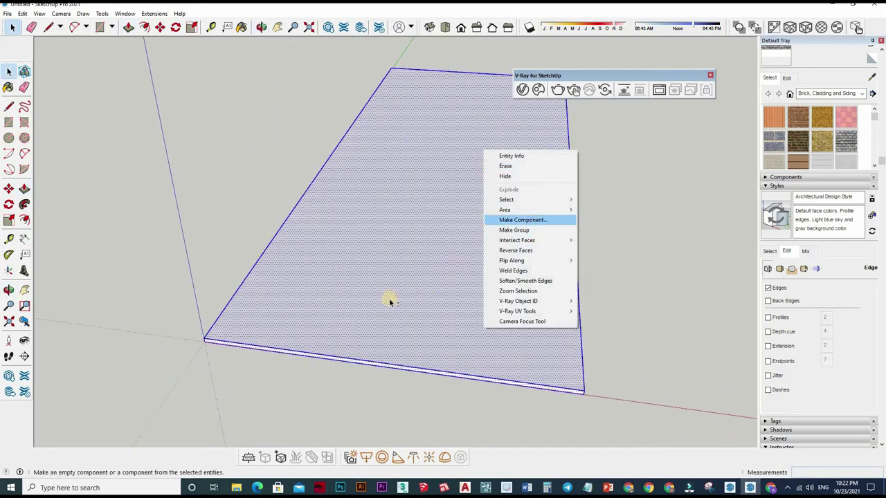
{"action": "key", "text": "Return"}
{"action": "scroll", "coordinate": [422, 319], "scroll_direction": "down", "scroll_amount": 3}
{"action": "middle_click_drag", "start_coordinate": [409, 351], "coordinate": [391, 307]}
{"action": "scroll", "coordinate": [389, 312], "scroll_direction": "up", "scroll_amount": 2}
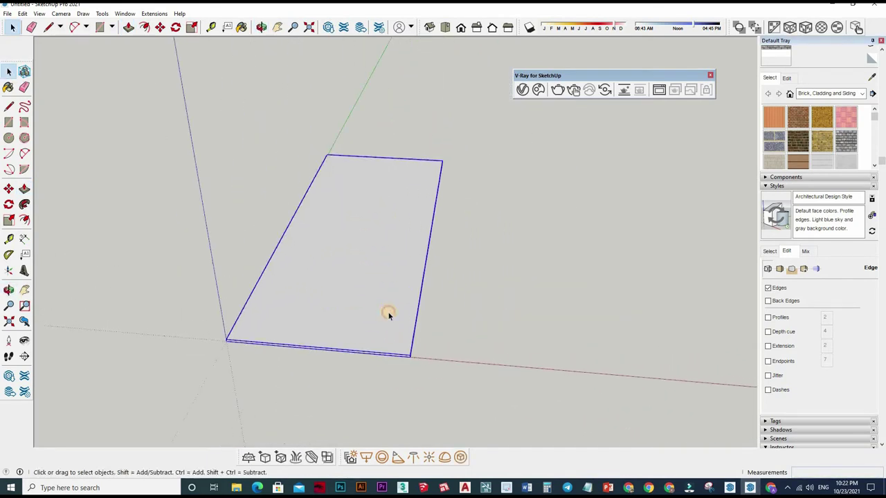
Step: Push/pull the panel face to the same thickness
{"action": "key", "text": "p"}
{"action": "scroll", "coordinate": [388, 317], "scroll_direction": "up", "scroll_amount": 1}
{"action": "left_click", "coordinate": [390, 305]}
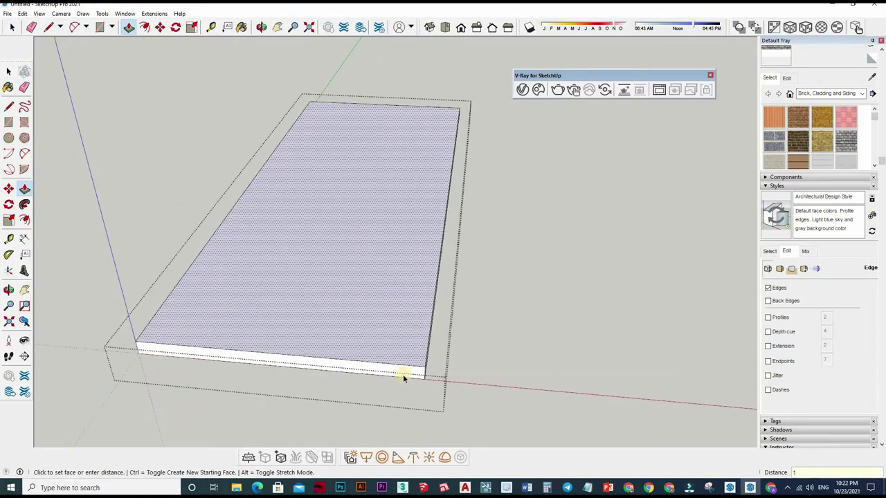
{"action": "key", "text": "space"}
{"action": "scroll", "coordinate": [384, 394], "scroll_direction": "down", "scroll_amount": 1}
Step: Copy the floor panel 1200 mm to the side
{"action": "double_click", "coordinate": [247, 356]}
{"action": "key", "text": "m"}
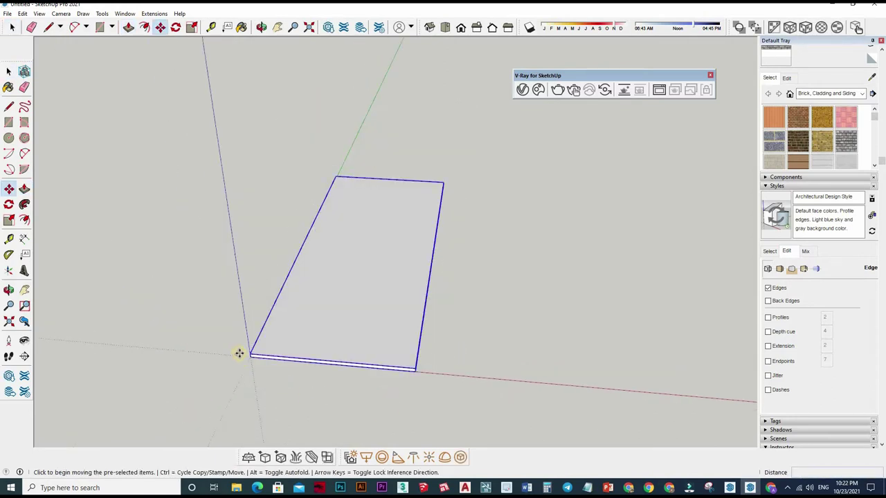
{"action": "scroll", "coordinate": [240, 354], "scroll_direction": "up", "scroll_amount": 1}
{"action": "left_click", "coordinate": [478, 375]}
{"action": "key", "text": "ctrl"}
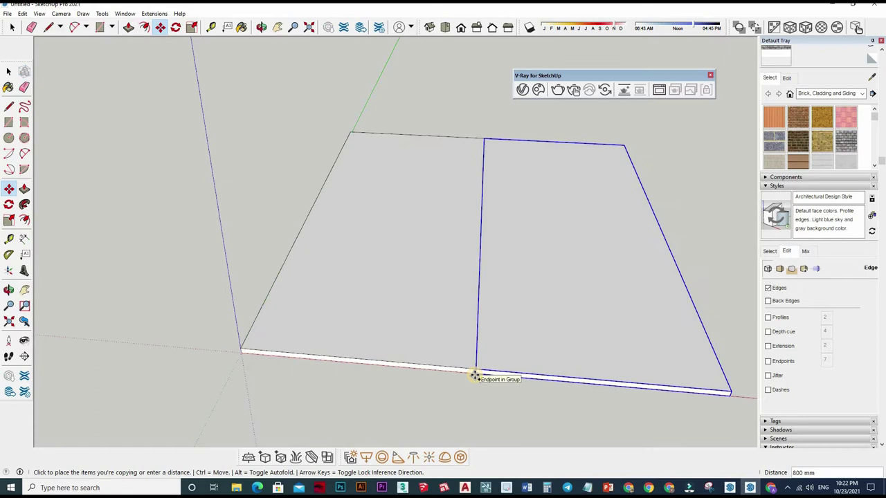
{"action": "key", "text": "Return"}
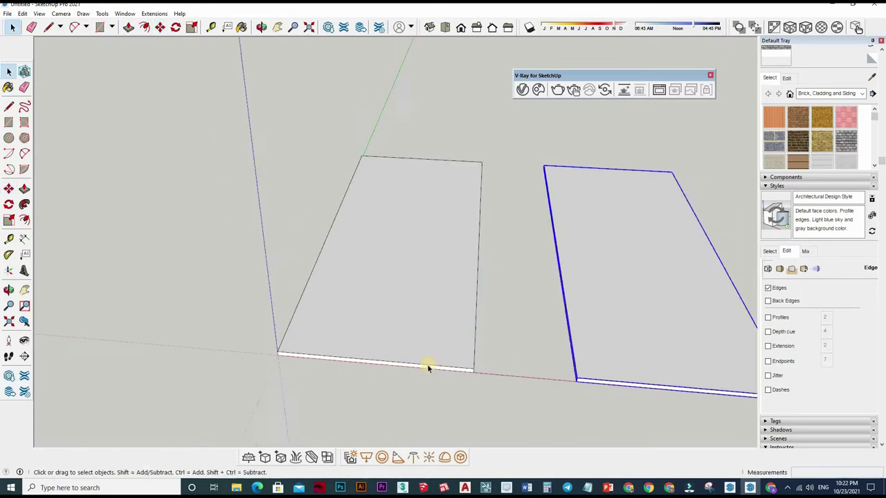
{"action": "scroll", "coordinate": [408, 367], "scroll_direction": "down", "scroll_amount": 2}
{"action": "scroll", "coordinate": [332, 352], "scroll_direction": "up", "scroll_amount": 1}
{"action": "scroll", "coordinate": [470, 370], "scroll_direction": "up", "scroll_amount": 1}
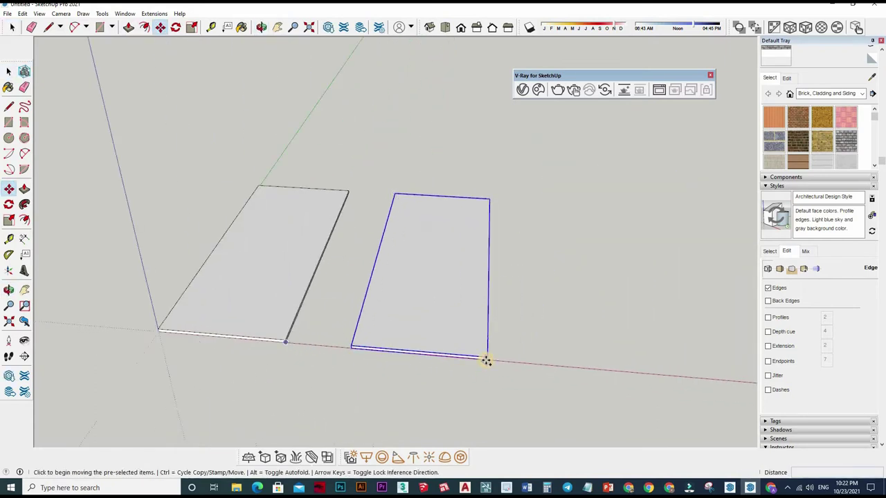
Step: Add another copy for three panels in a row and view them from above
{"action": "left_click", "coordinate": [485, 357]}
{"action": "key", "text": "ctrl"}
{"action": "key", "text": "Return"}
{"action": "mouse_move", "coordinate": [577, 352]}
{"action": "middle_mouse_down"}
{"action": "mouse_move", "coordinate": [524, 330]}
{"action": "mouse_move", "coordinate": [500, 381]}
{"action": "middle_mouse_up"}
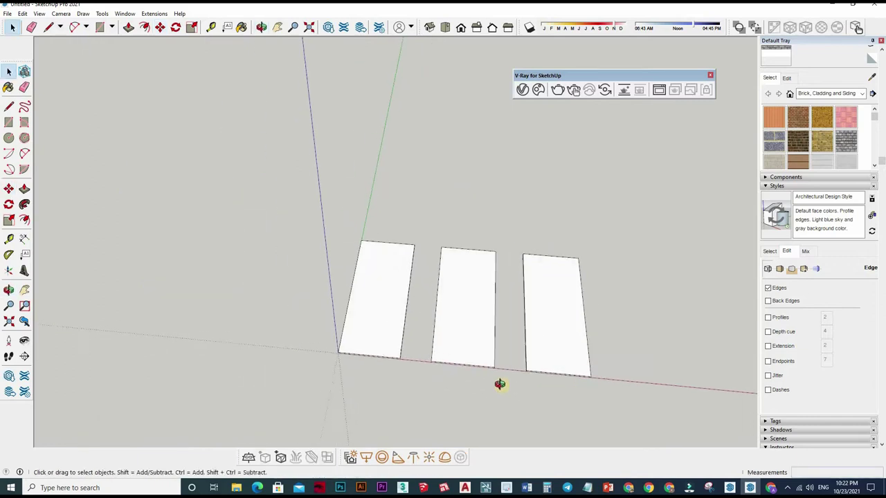
{"action": "scroll", "coordinate": [501, 381], "scroll_direction": "up", "scroll_amount": 2}
{"action": "scroll", "coordinate": [547, 341], "scroll_direction": "up", "scroll_amount": 2}
{"action": "scroll", "coordinate": [483, 332], "scroll_direction": "up", "scroll_amount": 2}
{"action": "scroll", "coordinate": [482, 328], "scroll_direction": "down", "scroll_amount": 2}
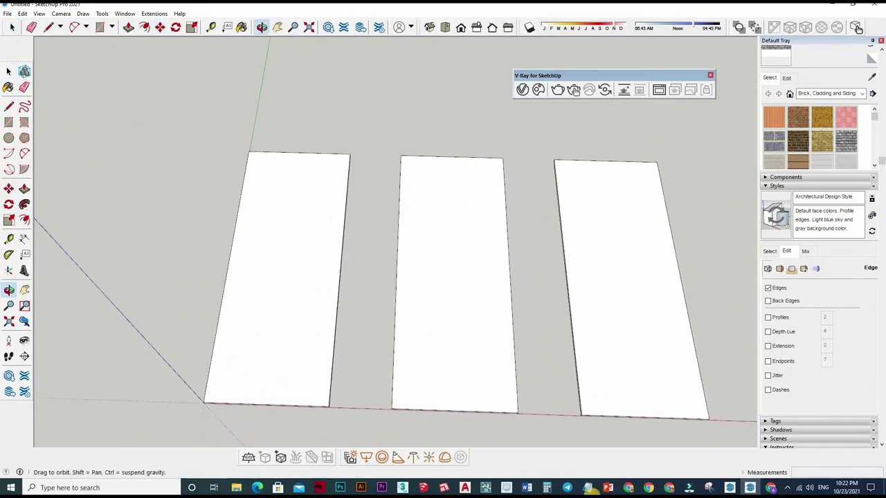
{"action": "key", "text": "space"}
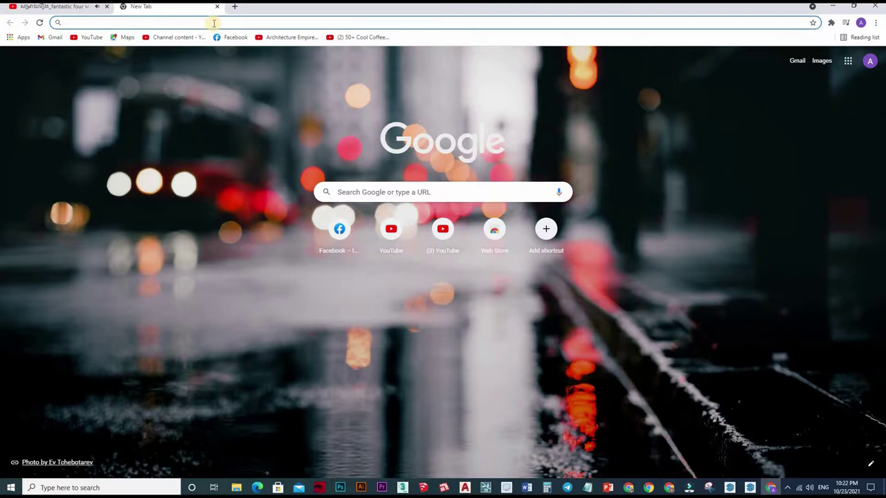
Step: Search the web for 'pinterest' and open the pinterest.com site
{"action": "left_click", "coordinate": [214, 23]}
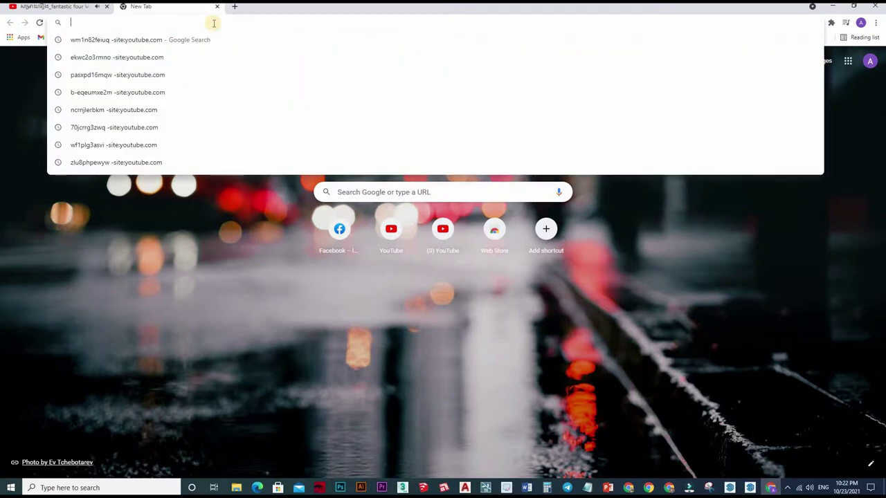
{"action": "type", "text": "pin"}
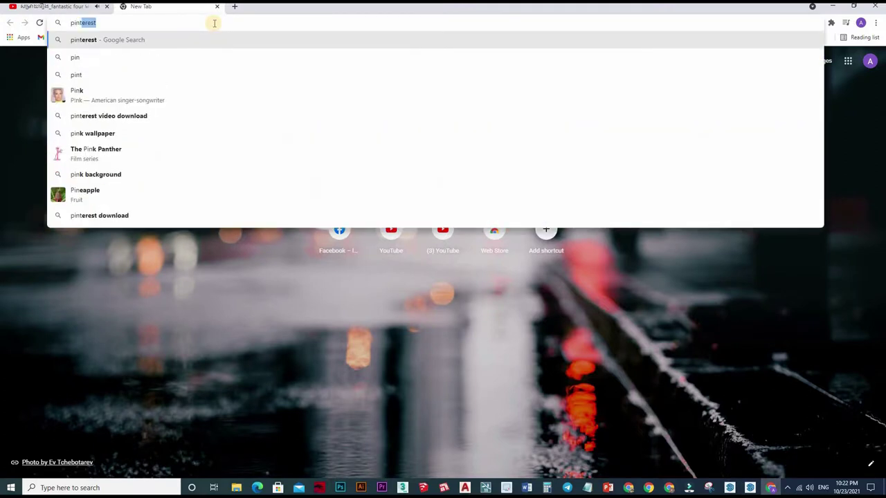
{"action": "type", "text": "ter"}
{"action": "left_click", "coordinate": [90, 57]}
{"action": "left_click", "coordinate": [107, 147]}
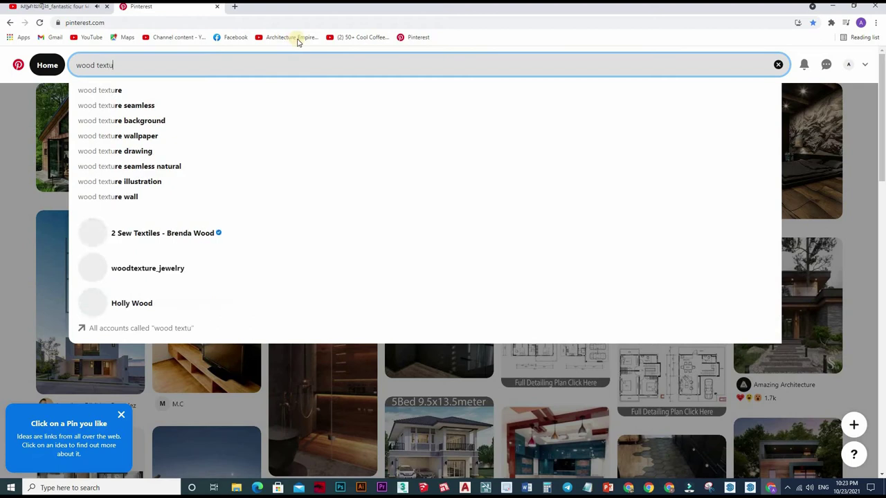
Step: Search Pinterest for 'wood texture' and browse the results
{"action": "type", "text": "re"}
{"action": "key", "text": "Return"}
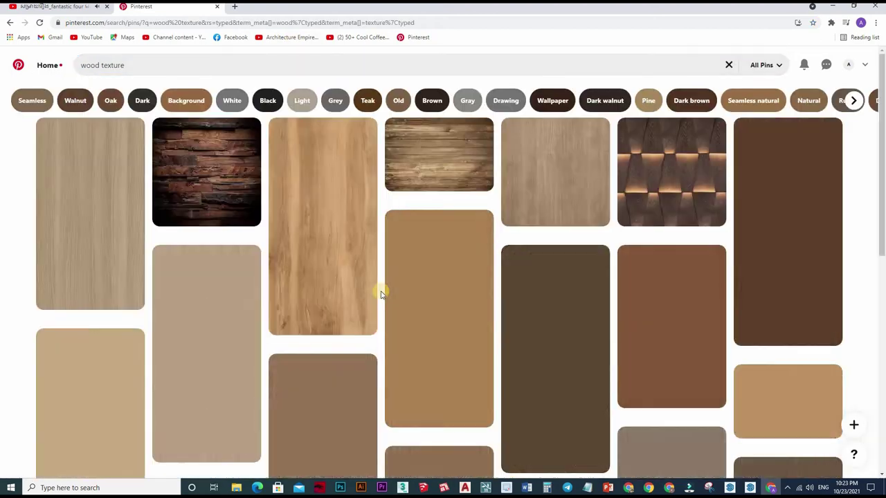
{"action": "scroll", "coordinate": [360, 301], "scroll_direction": "down", "scroll_amount": 3}
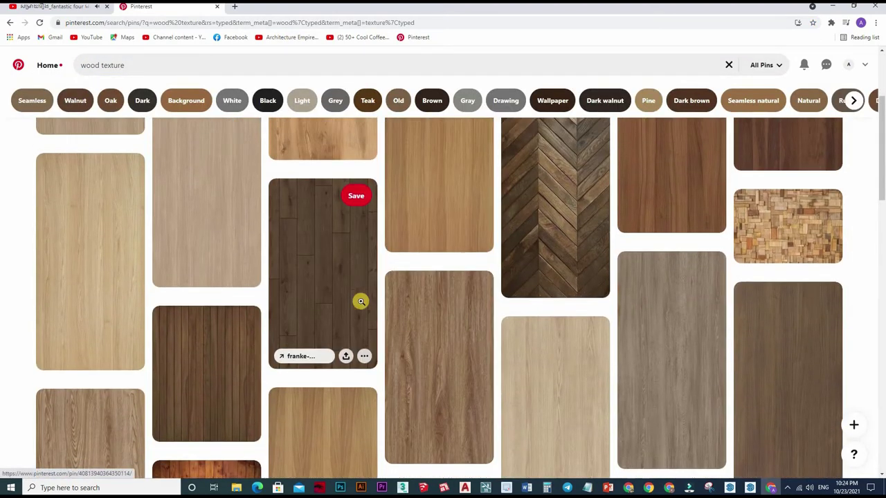
{"action": "scroll", "coordinate": [360, 300], "scroll_direction": "up", "scroll_amount": 3}
{"action": "scroll", "coordinate": [348, 282], "scroll_direction": "down", "scroll_amount": 4}
{"action": "scroll", "coordinate": [346, 168], "scroll_direction": "down", "scroll_amount": 3}
{"action": "scroll", "coordinate": [342, 164], "scroll_direction": "up", "scroll_amount": 3}
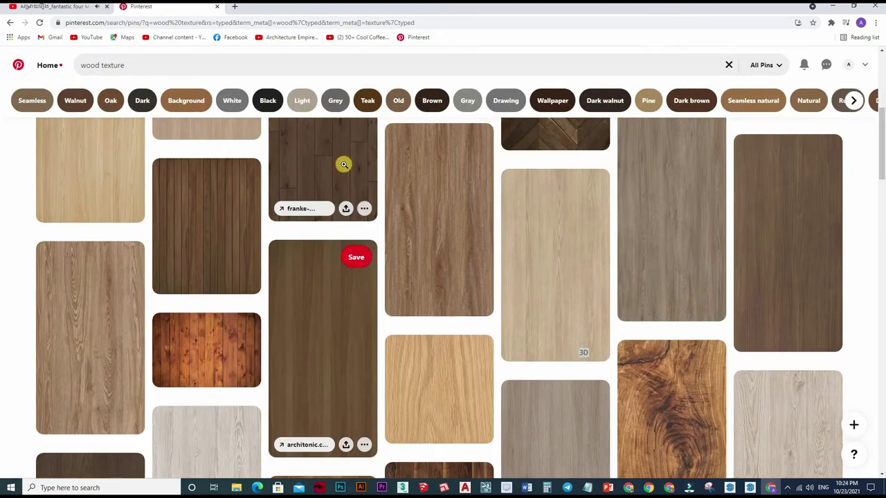
Step: Open the brown plank pin in a new tab and scroll through it
{"action": "right_click", "coordinate": [344, 165]}
{"action": "left_click", "coordinate": [374, 171]}
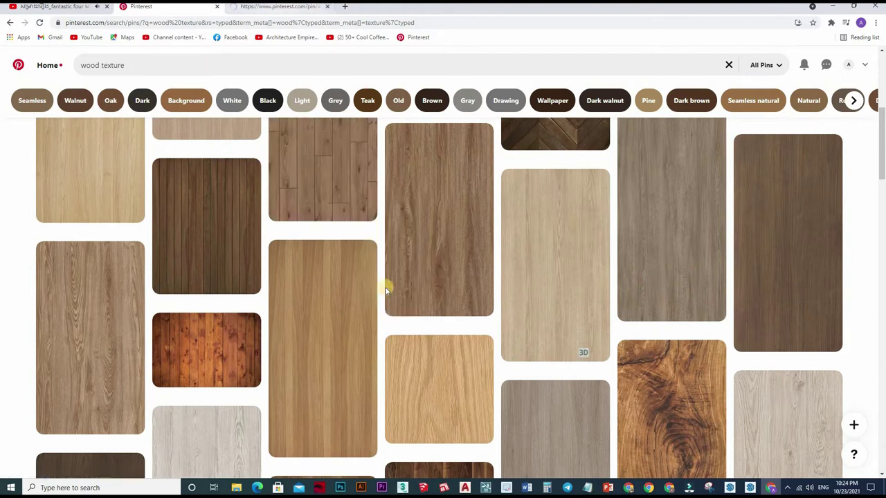
{"action": "key", "text": "ctrl+Tab"}
{"action": "scroll", "coordinate": [360, 346], "scroll_direction": "down", "scroll_amount": 1}
{"action": "scroll", "coordinate": [340, 319], "scroll_direction": "down", "scroll_amount": 5}
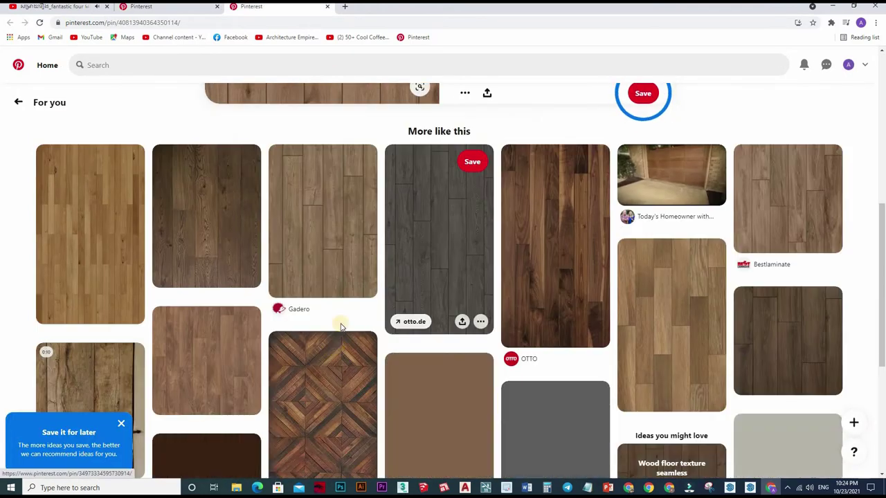
{"action": "scroll", "coordinate": [326, 344], "scroll_direction": "up", "scroll_amount": 5}
{"action": "scroll", "coordinate": [326, 344], "scroll_direction": "down", "scroll_amount": 4}
{"action": "scroll", "coordinate": [326, 346], "scroll_direction": "down", "scroll_amount": 1}
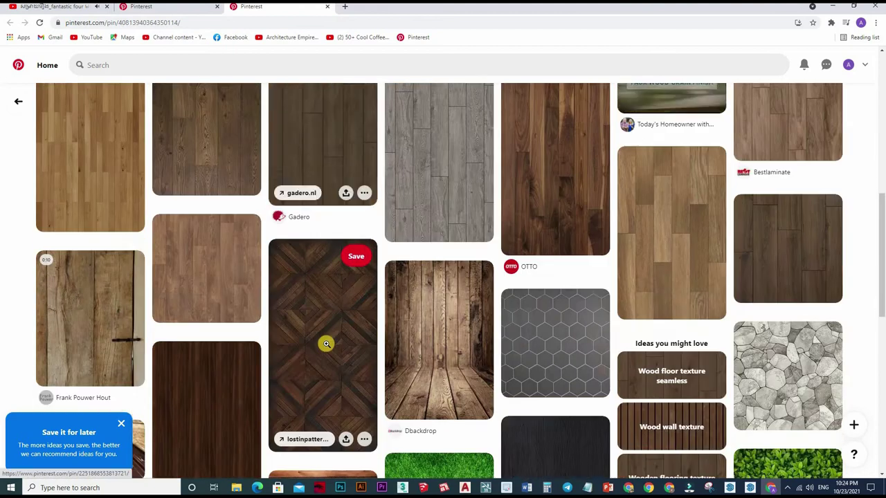
{"action": "scroll", "coordinate": [326, 352], "scroll_direction": "up", "scroll_amount": 4}
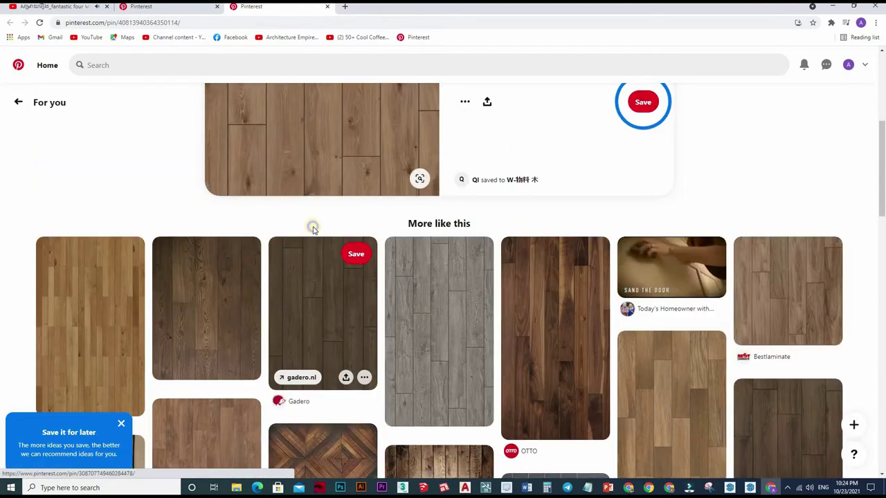
{"action": "scroll", "coordinate": [310, 227], "scroll_direction": "up", "scroll_amount": 5}
Step: Save the brown laminate plank image as JPEG into a new Desktop folder 'wood texture'
{"action": "right_click", "coordinate": [377, 294]}
{"action": "left_click", "coordinate": [339, 240]}
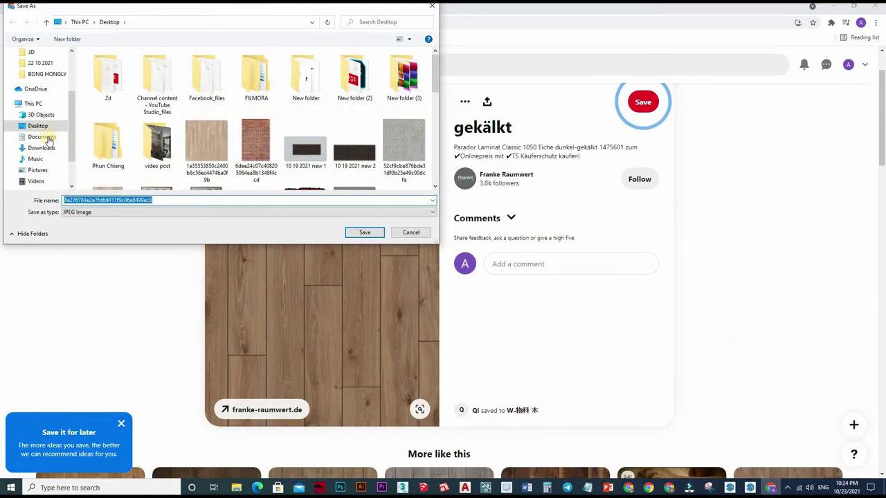
{"action": "scroll", "coordinate": [291, 159], "scroll_direction": "down", "scroll_amount": 5}
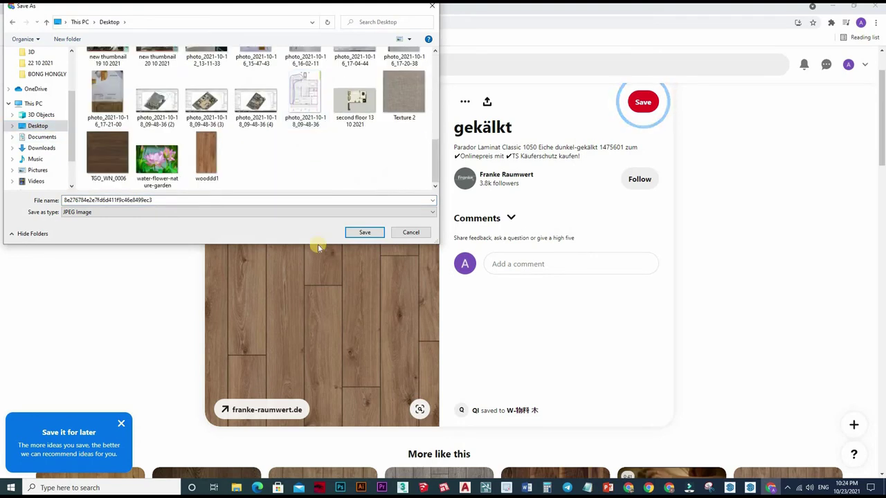
{"action": "right_click", "coordinate": [291, 158]}
{"action": "type", "text": "wood texture"}
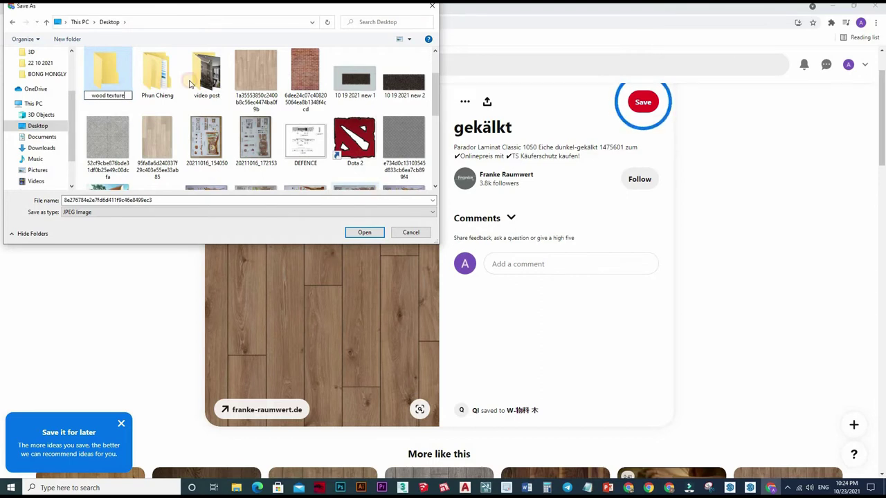
{"action": "key", "text": "Return"}
{"action": "key", "text": "Return"}
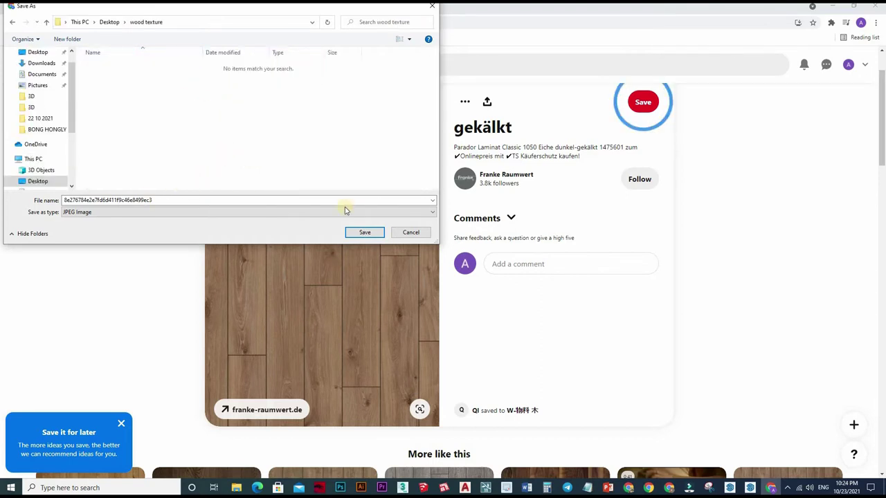
{"action": "left_click", "coordinate": [366, 232]}
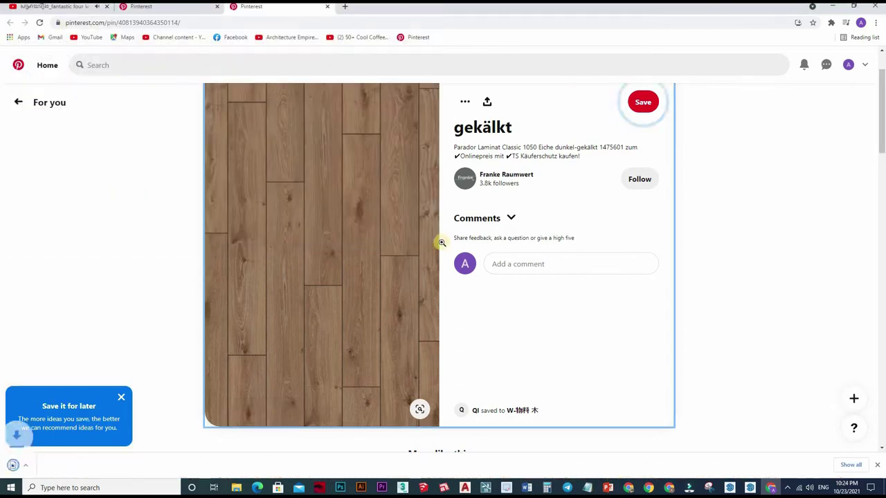
Step: Open the grey wood plank pin and save its image to the wood texture folder
{"action": "scroll", "coordinate": [442, 239], "scroll_direction": "down", "scroll_amount": 3}
{"action": "scroll", "coordinate": [449, 235], "scroll_direction": "down", "scroll_amount": 2}
{"action": "left_click", "coordinate": [489, 249]}
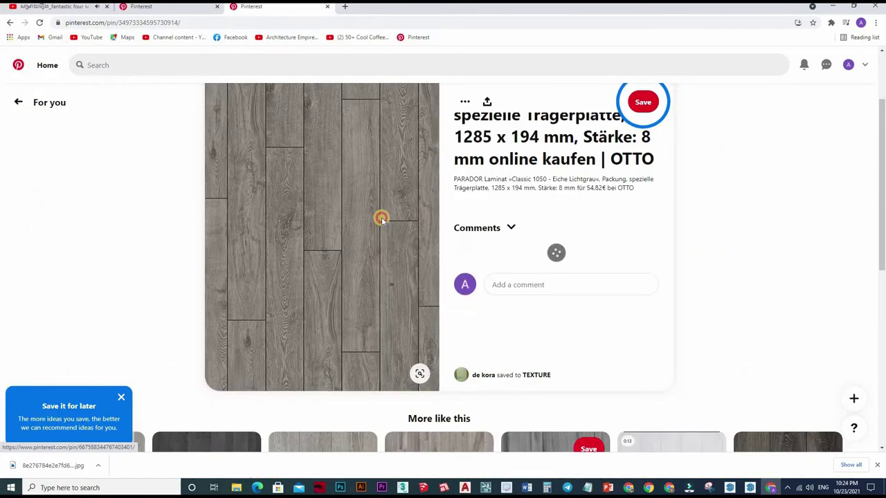
{"action": "right_click", "coordinate": [357, 201]}
{"action": "left_click", "coordinate": [377, 217]}
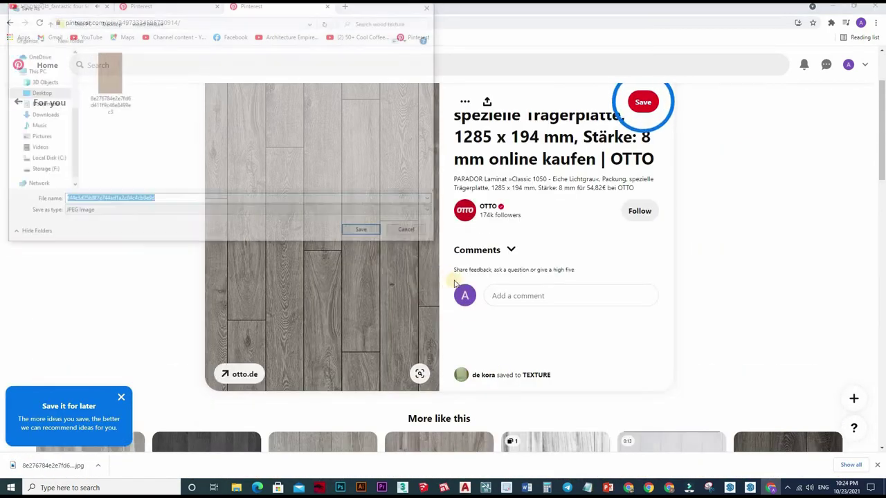
{"action": "key", "text": "Return"}
Step: Scroll down the Pinterest feed looking for a herringbone wood texture
{"action": "scroll", "coordinate": [435, 287], "scroll_direction": "down", "scroll_amount": 3}
{"action": "scroll", "coordinate": [402, 339], "scroll_direction": "down", "scroll_amount": 1}
{"action": "scroll", "coordinate": [409, 307], "scroll_direction": "down", "scroll_amount": 3}
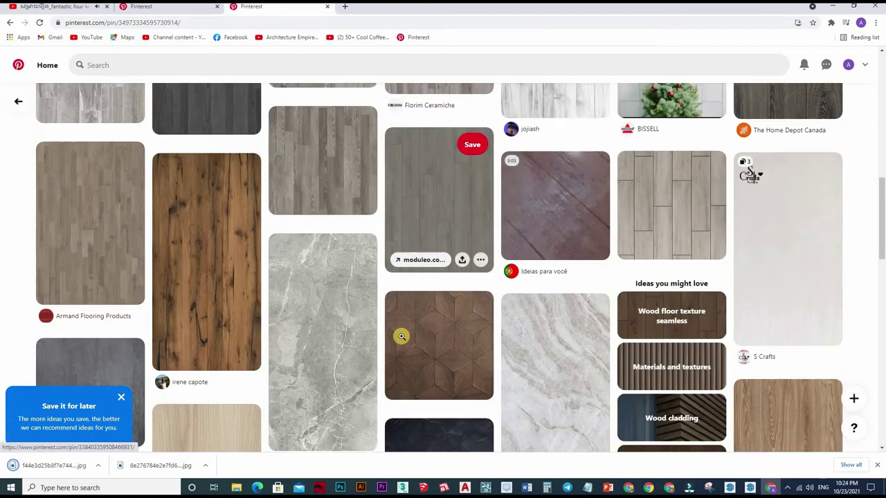
{"action": "scroll", "coordinate": [410, 308], "scroll_direction": "down", "scroll_amount": 3}
{"action": "scroll", "coordinate": [420, 339], "scroll_direction": "down", "scroll_amount": 4}
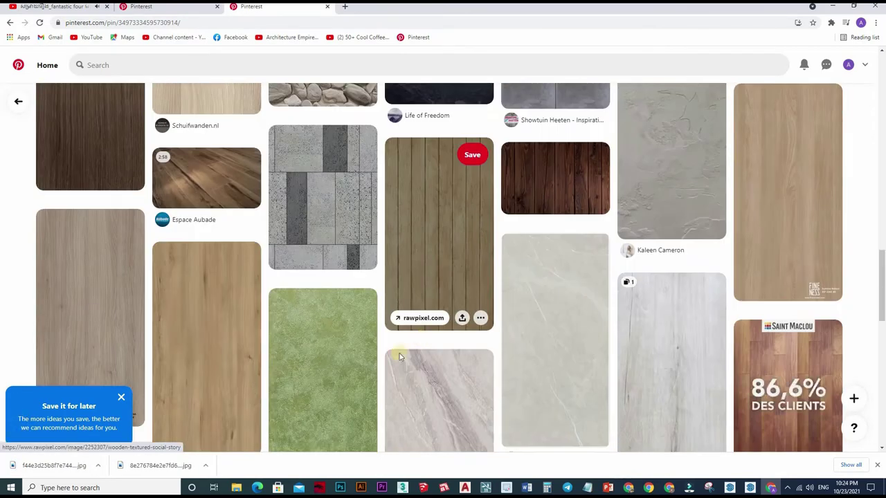
{"action": "scroll", "coordinate": [419, 257], "scroll_direction": "down", "scroll_amount": 4}
{"action": "scroll", "coordinate": [431, 238], "scroll_direction": "down", "scroll_amount": 1}
Step: Open the herringbone pin in a new browser tab and look through it
{"action": "right_click", "coordinate": [430, 237]}
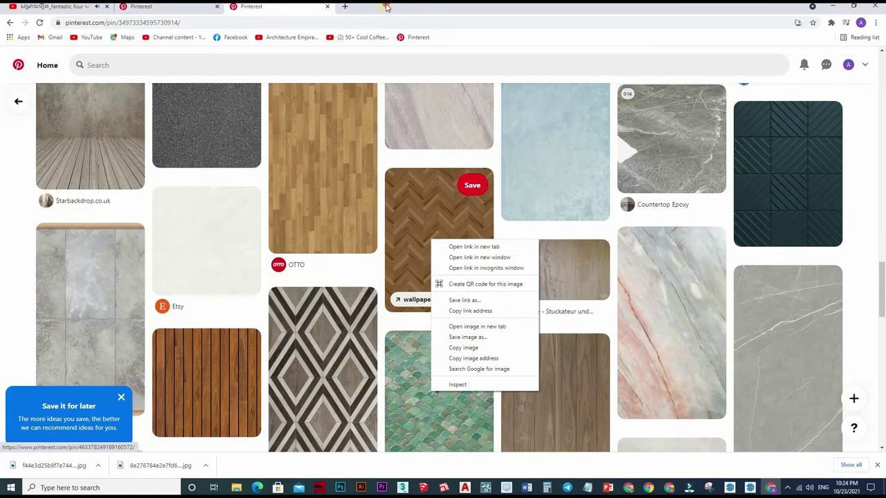
{"action": "left_click", "coordinate": [457, 251]}
{"action": "key", "text": "ctrl+Tab"}
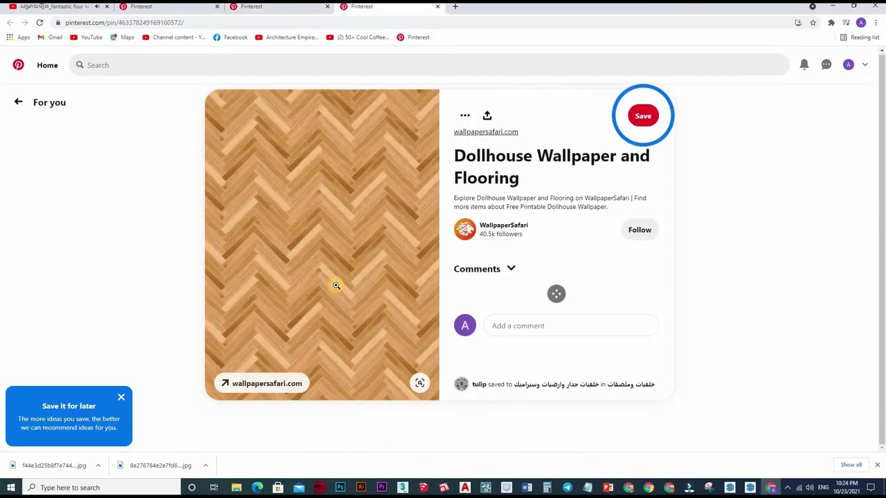
{"action": "scroll", "coordinate": [350, 277], "scroll_direction": "down", "scroll_amount": 3}
{"action": "scroll", "coordinate": [377, 317], "scroll_direction": "down", "scroll_amount": 4}
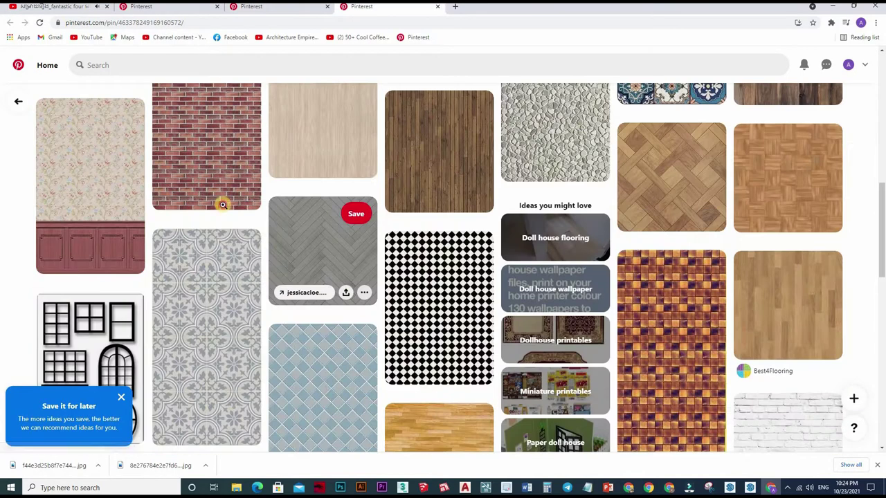
{"action": "scroll", "coordinate": [223, 203], "scroll_direction": "up", "scroll_amount": 4}
Step: Browse the related Hattelli chevron and dark chevron wood pins
{"action": "left_click", "coordinate": [395, 330]}
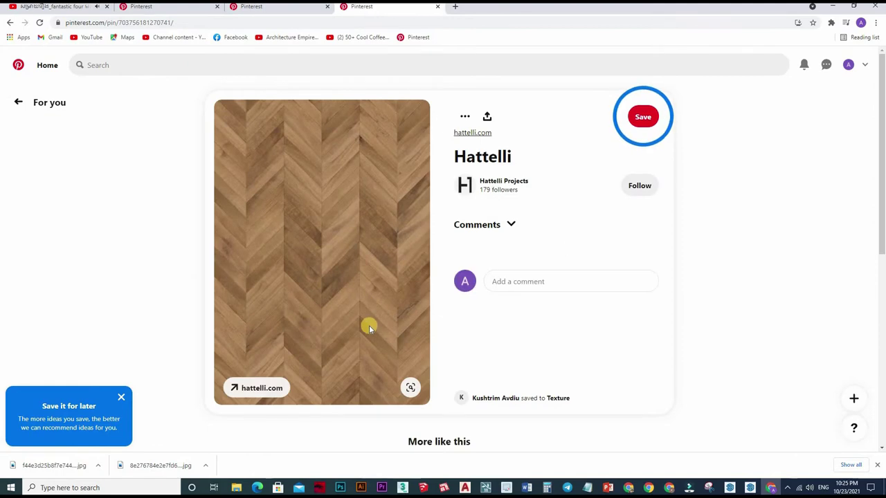
{"action": "scroll", "coordinate": [370, 314], "scroll_direction": "down", "scroll_amount": 3}
{"action": "scroll", "coordinate": [374, 331], "scroll_direction": "down", "scroll_amount": 2}
{"action": "scroll", "coordinate": [373, 343], "scroll_direction": "up", "scroll_amount": 2}
{"action": "scroll", "coordinate": [372, 349], "scroll_direction": "down", "scroll_amount": 2}
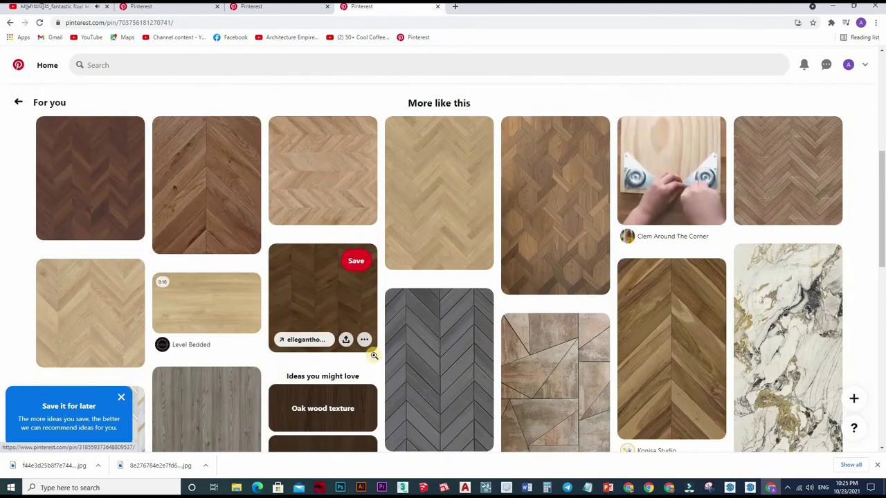
{"action": "scroll", "coordinate": [374, 352], "scroll_direction": "down", "scroll_amount": 3}
{"action": "scroll", "coordinate": [375, 352], "scroll_direction": "down", "scroll_amount": 4}
{"action": "scroll", "coordinate": [379, 357], "scroll_direction": "down", "scroll_amount": 2}
{"action": "scroll", "coordinate": [379, 355], "scroll_direction": "down", "scroll_amount": 2}
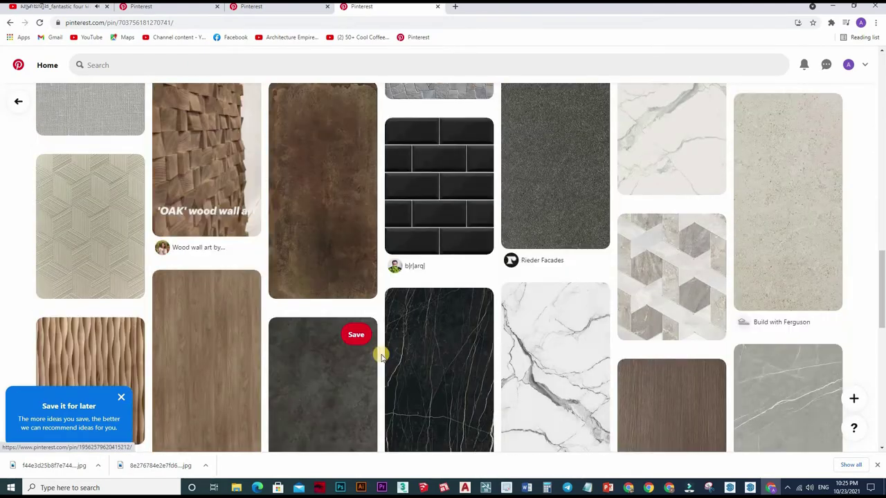
{"action": "scroll", "coordinate": [379, 351], "scroll_direction": "up", "scroll_amount": 4}
{"action": "scroll", "coordinate": [378, 350], "scroll_direction": "up", "scroll_amount": 5}
{"action": "scroll", "coordinate": [288, 348], "scroll_direction": "up", "scroll_amount": 4}
{"action": "scroll", "coordinate": [312, 290], "scroll_direction": "down", "scroll_amount": 1}
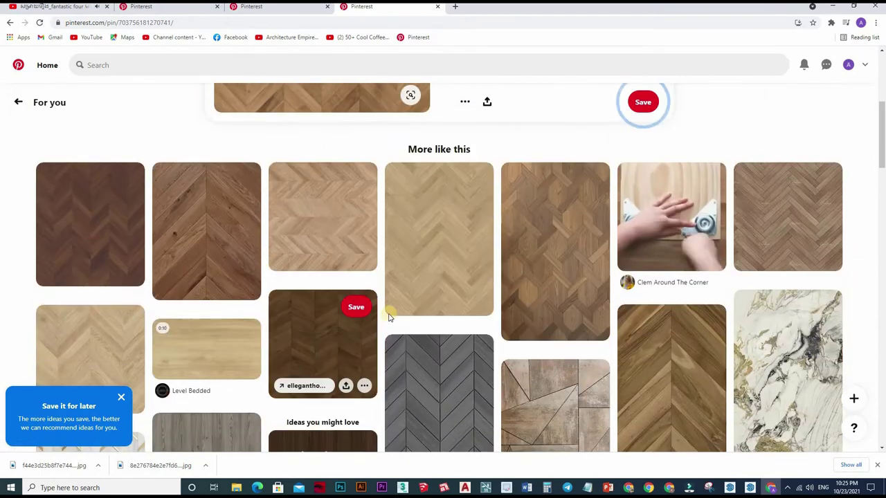
{"action": "left_click", "coordinate": [358, 339]}
{"action": "scroll", "coordinate": [356, 353], "scroll_direction": "down", "scroll_amount": 1}
{"action": "scroll", "coordinate": [283, 362], "scroll_direction": "down", "scroll_amount": 2}
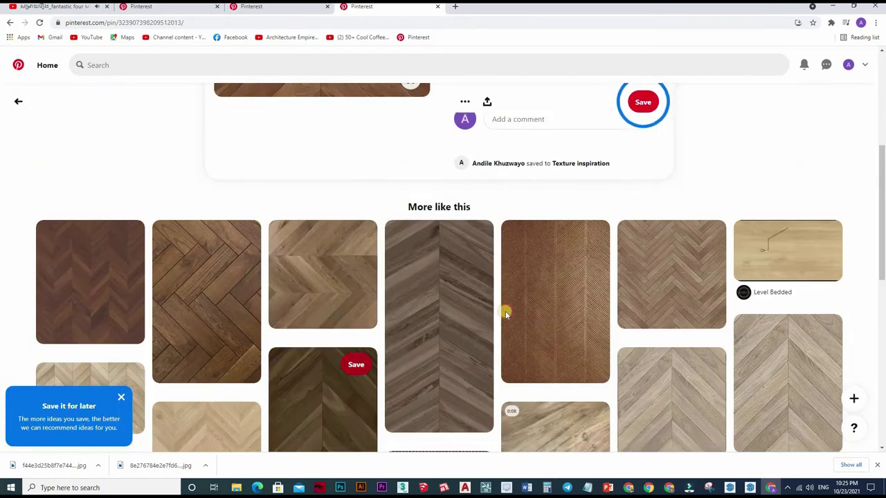
Step: Save the brown herringbone image from the 3 Oak Nutmeg Matt Parquet pin
{"action": "left_click", "coordinate": [404, 321]}
{"action": "scroll", "coordinate": [439, 335], "scroll_direction": "down", "scroll_amount": 5}
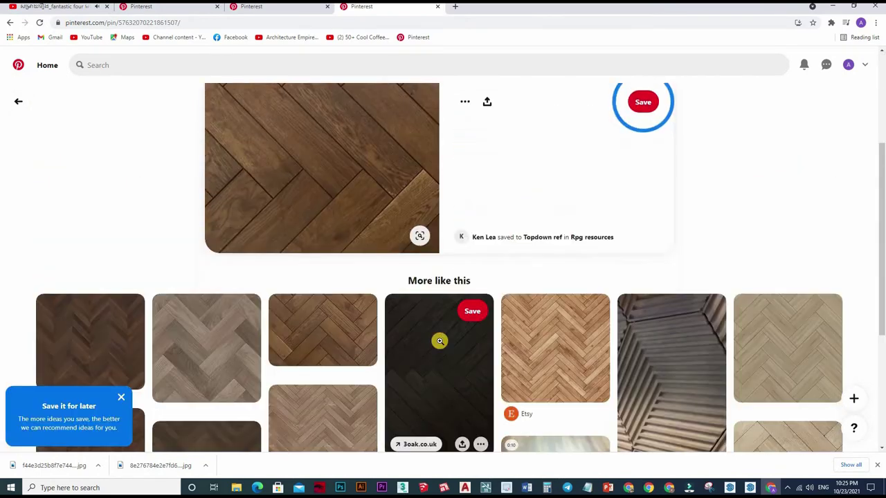
{"action": "scroll", "coordinate": [446, 360], "scroll_direction": "down", "scroll_amount": 3}
{"action": "scroll", "coordinate": [451, 375], "scroll_direction": "up", "scroll_amount": 2}
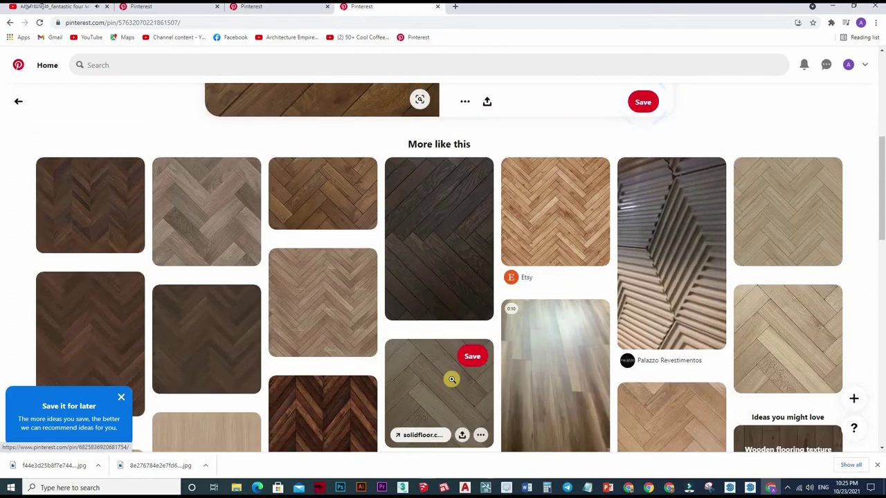
{"action": "scroll", "coordinate": [451, 379], "scroll_direction": "down", "scroll_amount": 3}
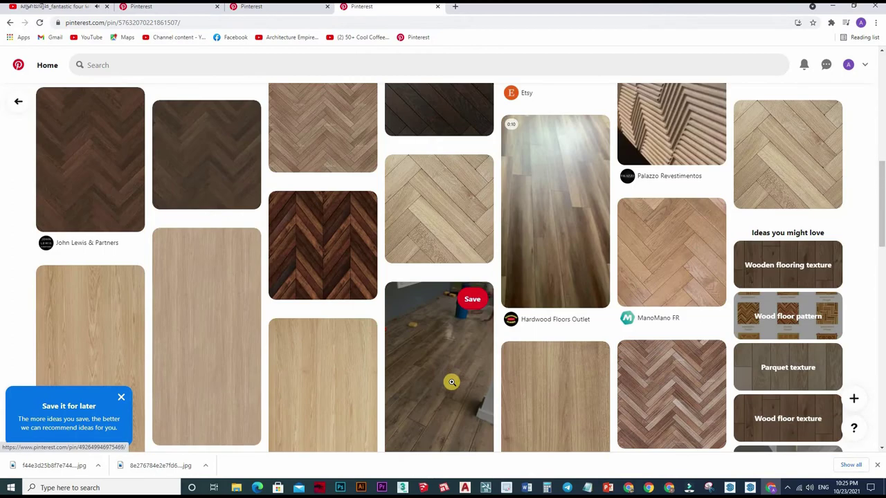
{"action": "scroll", "coordinate": [451, 382], "scroll_direction": "down", "scroll_amount": 3}
{"action": "scroll", "coordinate": [429, 372], "scroll_direction": "down", "scroll_amount": 2}
{"action": "scroll", "coordinate": [346, 297], "scroll_direction": "up", "scroll_amount": 1}
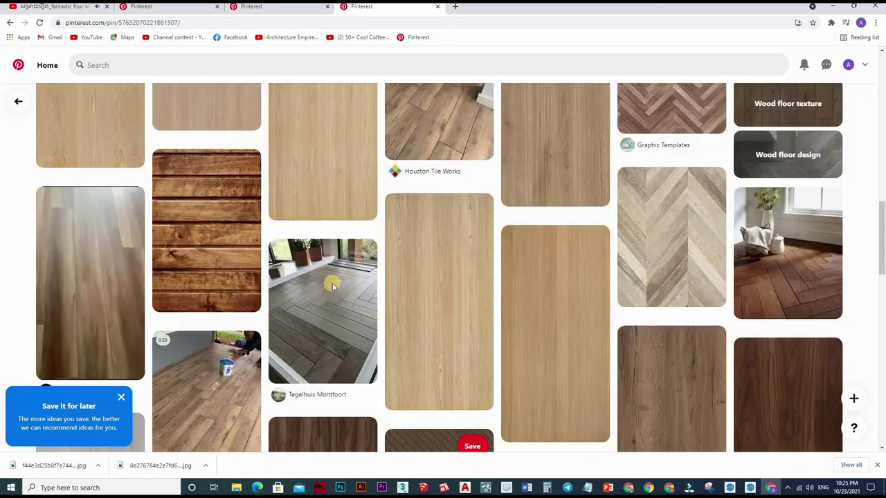
{"action": "scroll", "coordinate": [332, 283], "scroll_direction": "up", "scroll_amount": 10}
{"action": "scroll", "coordinate": [364, 265], "scroll_direction": "up", "scroll_amount": 3}
{"action": "right_click", "coordinate": [334, 240]}
{"action": "left_click", "coordinate": [360, 257]}
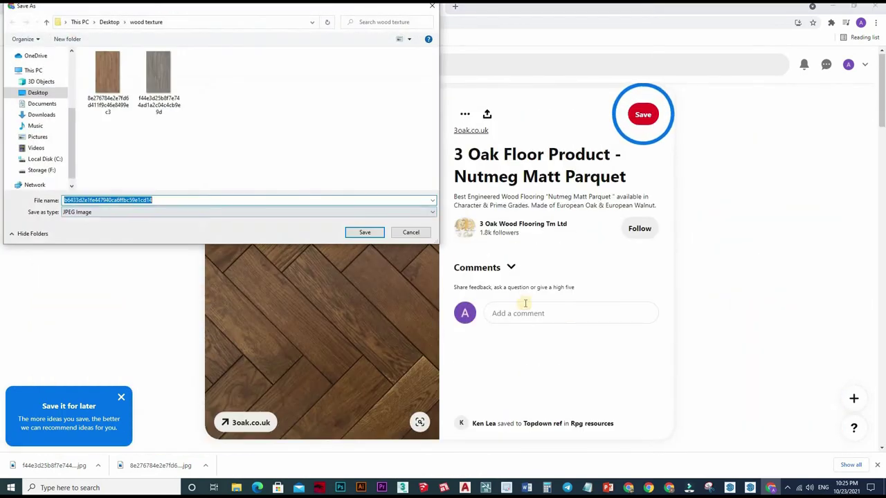
{"action": "key", "text": "Return"}
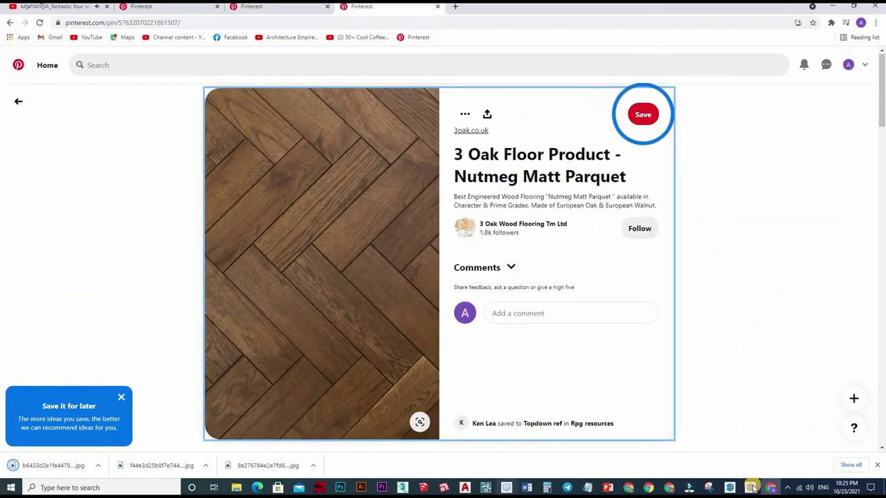
{"action": "mouse_move", "coordinate": [750, 487]}
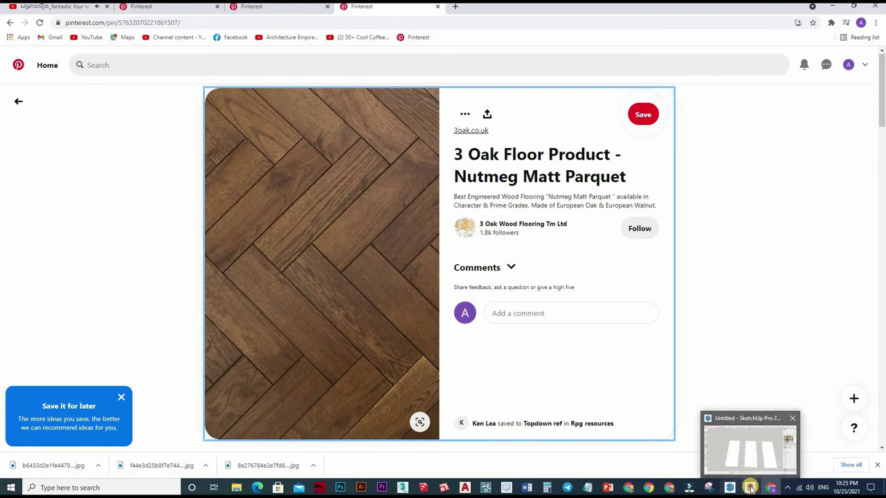
Step: Open the Desktop's wood texture folder in a new File Explorer window
{"action": "key", "text": "alt+Tab"}
{"action": "middle_click_drag", "start_coordinate": [404, 448], "coordinate": [249, 445]}
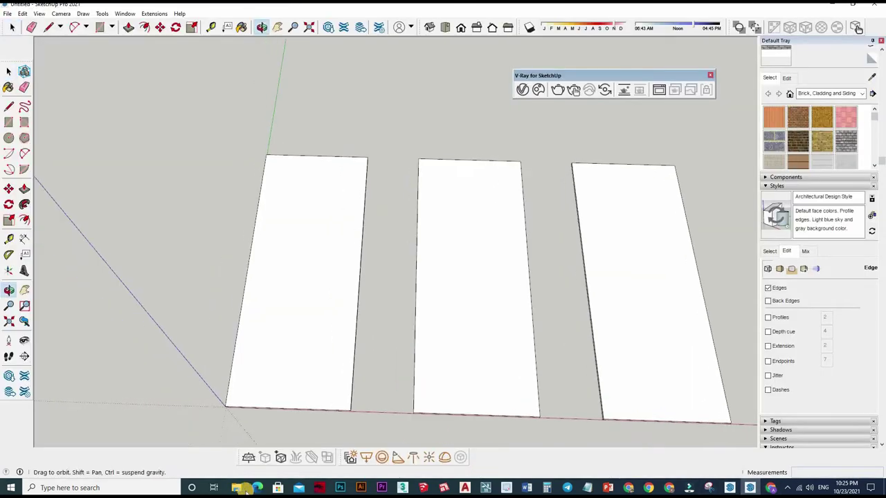
{"action": "right_click", "coordinate": [235, 487]}
{"action": "left_click", "coordinate": [204, 439]}
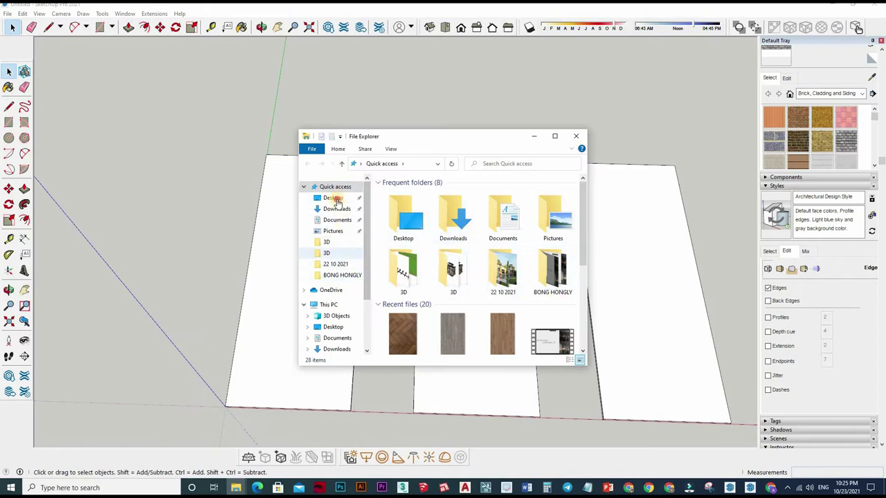
{"action": "left_click", "coordinate": [333, 197]}
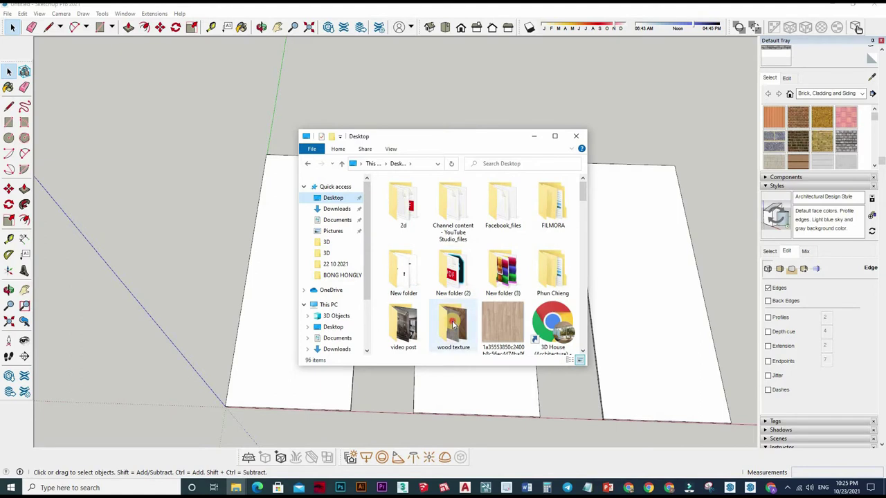
{"action": "double_click", "coordinate": [453, 325]}
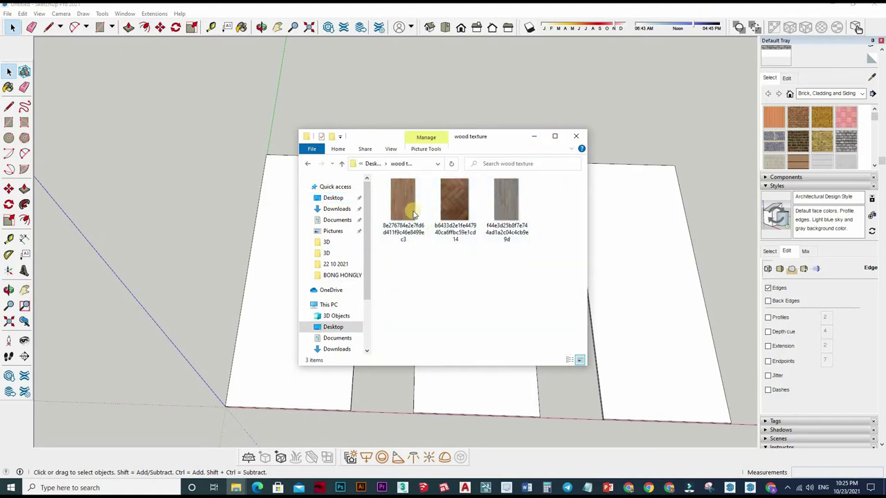
Step: Maximize the folder to check the three wood images, then return to the SketchUp model
{"action": "left_click", "coordinate": [555, 135]}
{"action": "right_click", "coordinate": [231, 153]}
{"action": "left_click", "coordinate": [111, 60]}
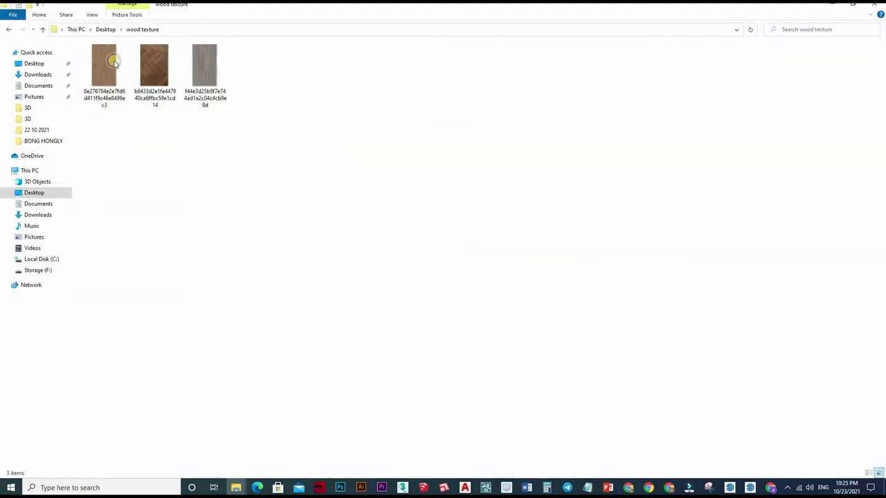
{"action": "right_click", "coordinate": [109, 60]}
{"action": "left_click", "coordinate": [751, 487]}
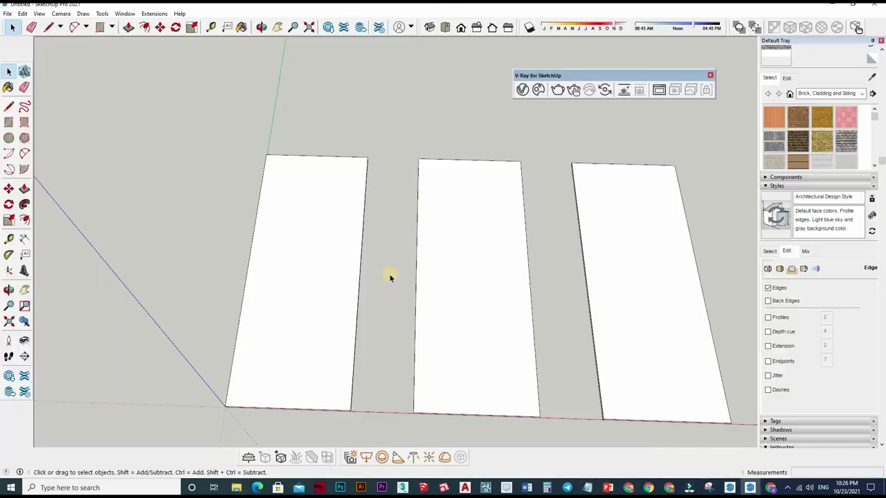
{"action": "middle_click_drag", "start_coordinate": [389, 277], "coordinate": [386, 303]}
{"action": "scroll", "coordinate": [416, 301], "scroll_direction": "up", "scroll_amount": 3}
Step: Import the first wood image from the wood texture folder onto the floor
{"action": "middle_click_drag", "start_coordinate": [463, 298], "coordinate": [438, 325]}
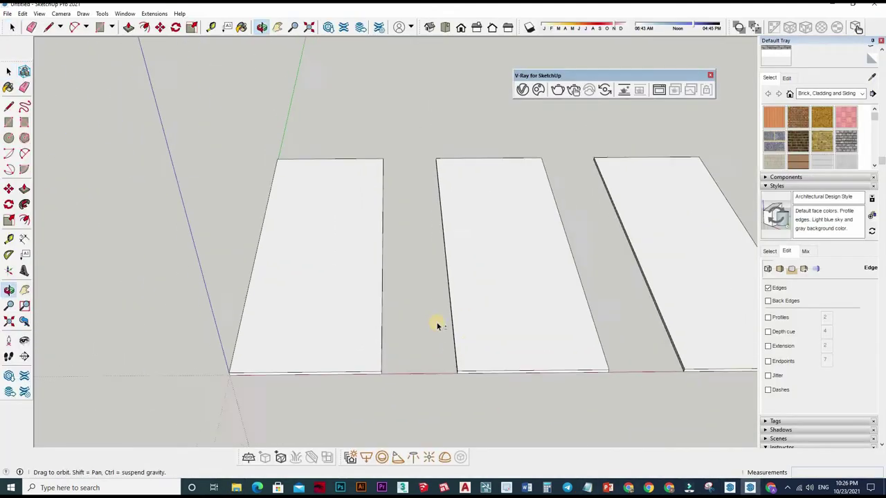
{"action": "scroll", "coordinate": [438, 325], "scroll_direction": "up", "scroll_amount": 2}
{"action": "key", "text": "space"}
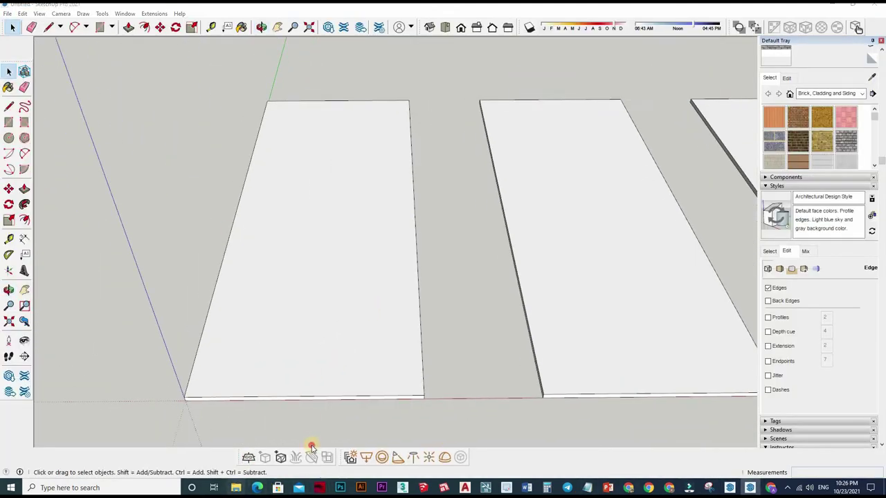
{"action": "left_click", "coordinate": [236, 487]}
{"action": "left_click", "coordinate": [318, 443]}
{"action": "left_click", "coordinate": [121, 96]}
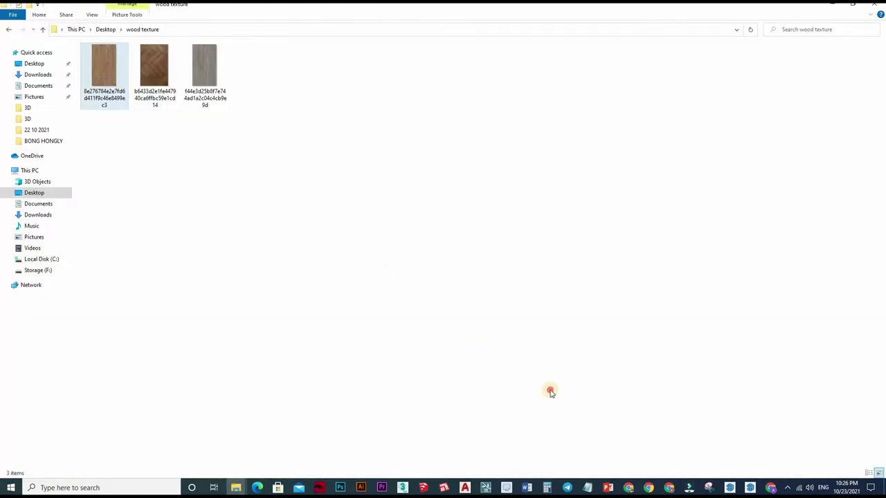
{"action": "left_click_drag", "start_coordinate": [550, 393], "coordinate": [423, 398]}
{"action": "left_click", "coordinate": [436, 410]}
Step: Scale the placed wood image and rotate it 90 degrees
{"action": "key", "text": "s"}
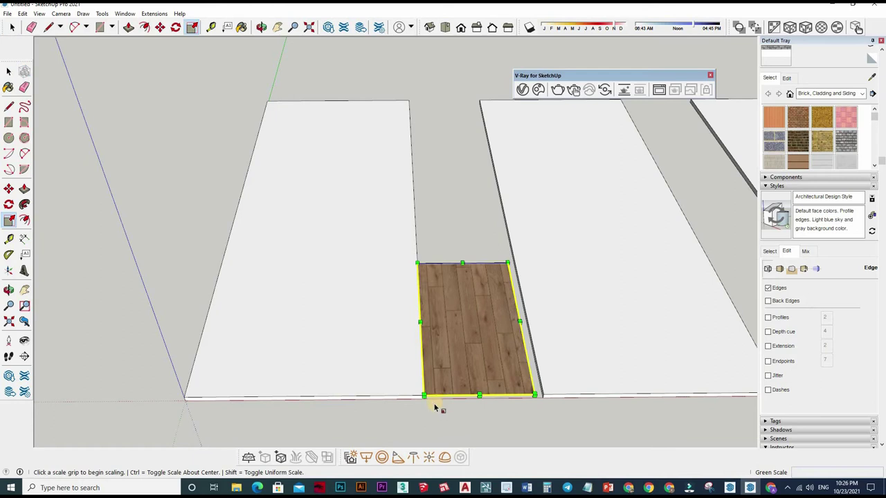
{"action": "key", "text": "q"}
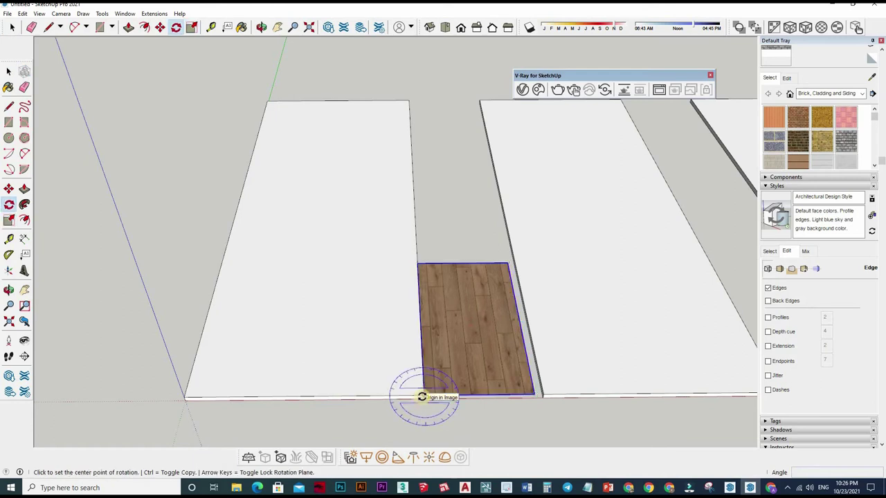
{"action": "left_click", "coordinate": [424, 397]}
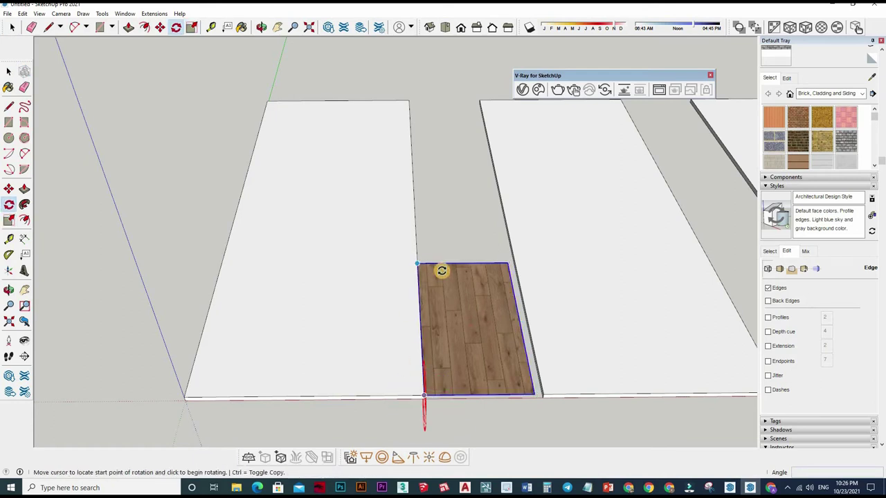
{"action": "left_click", "coordinate": [441, 271]}
{"action": "left_click", "coordinate": [535, 355]}
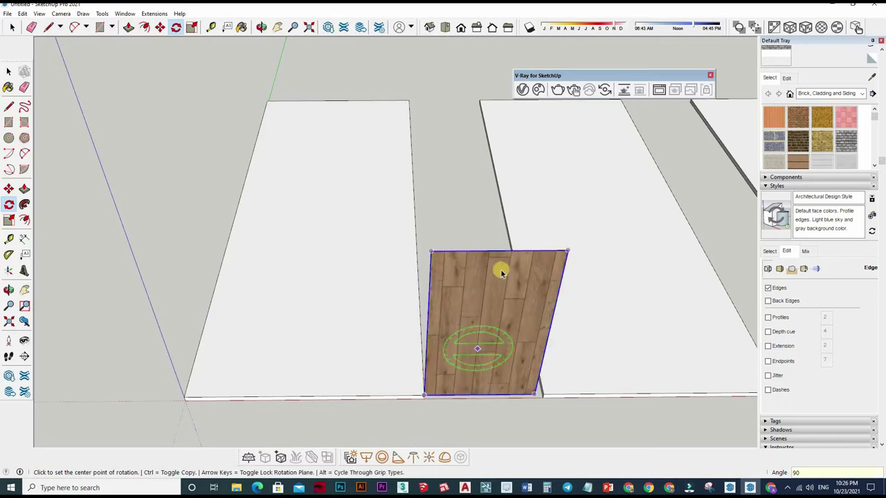
{"action": "key", "text": "space"}
{"action": "middle_click_drag", "start_coordinate": [502, 268], "coordinate": [518, 361]}
Step: Explode the wood image and delete the loose face, keeping its material
{"action": "right_click", "coordinate": [500, 265]}
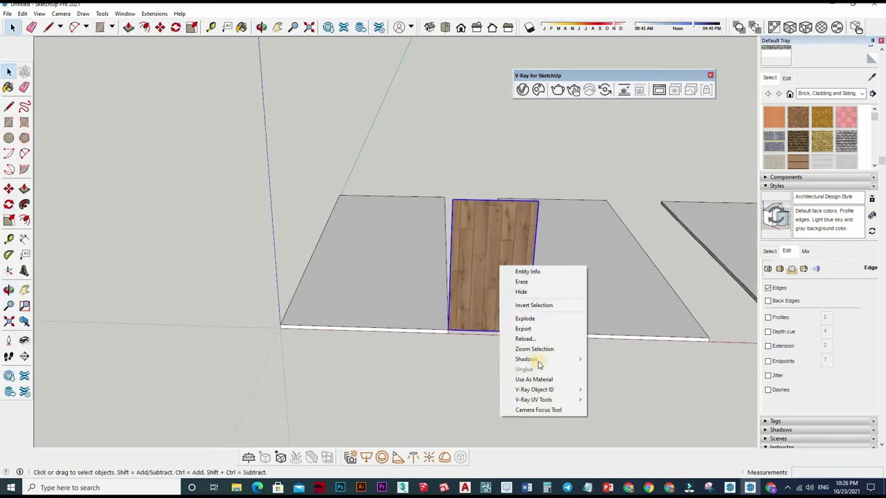
{"action": "left_click", "coordinate": [525, 318]}
{"action": "middle_click_drag", "start_coordinate": [526, 318], "coordinate": [873, 83]}
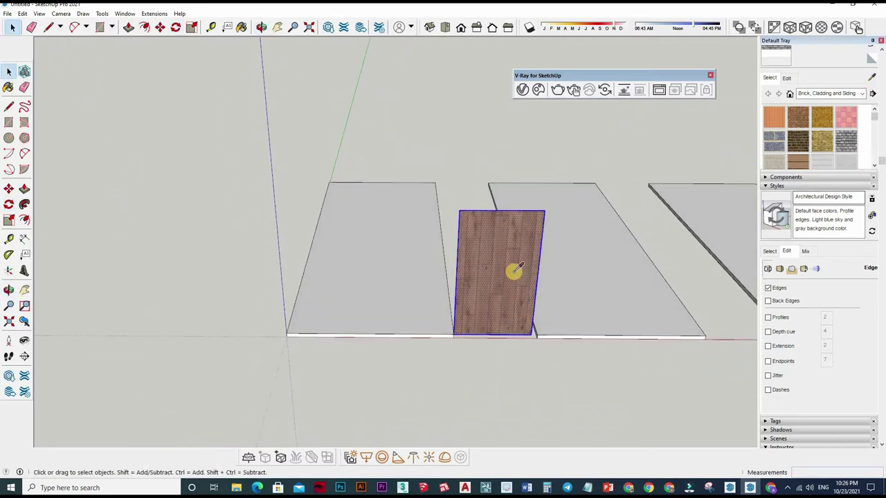
{"action": "key", "text": "b"}
{"action": "middle_click_drag", "start_coordinate": [406, 320], "coordinate": [422, 310]}
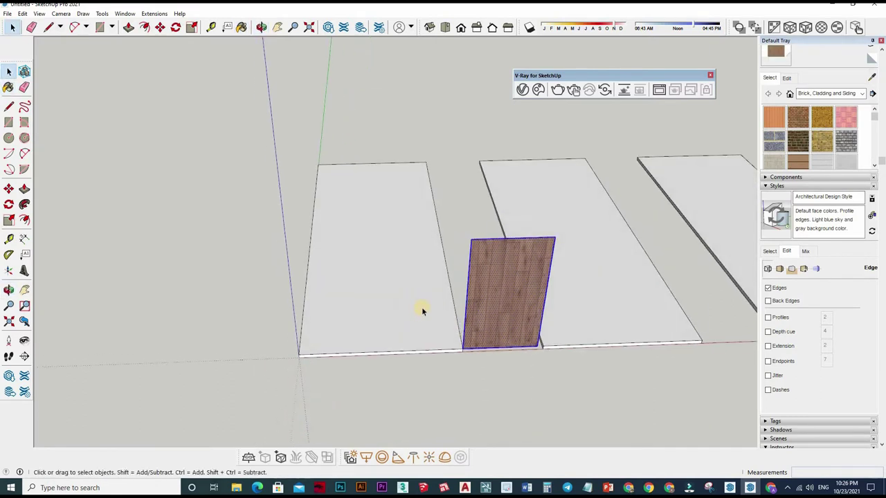
{"action": "key", "text": "Delete"}
Step: Paint the left slab's top face with the wood material
{"action": "double_click", "coordinate": [376, 305]}
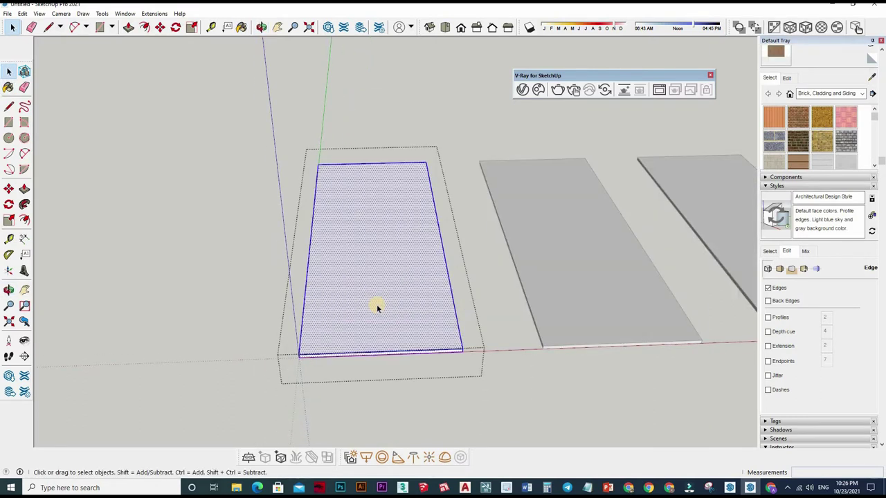
{"action": "key", "text": "b"}
{"action": "left_click", "coordinate": [391, 314]}
{"action": "middle_click_drag", "start_coordinate": [392, 316], "coordinate": [425, 241]}
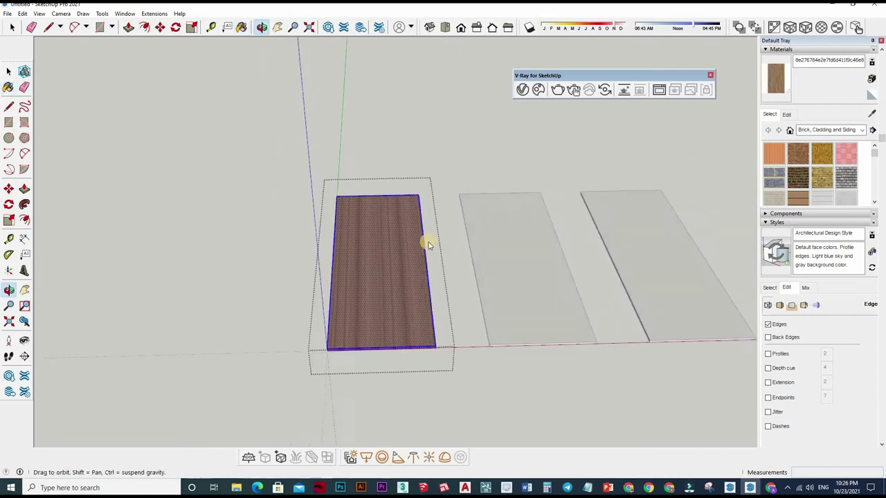
Step: Apply V-Ray Tri-Planar mapping to the wood-painted face
{"action": "right_click", "coordinate": [423, 240]}
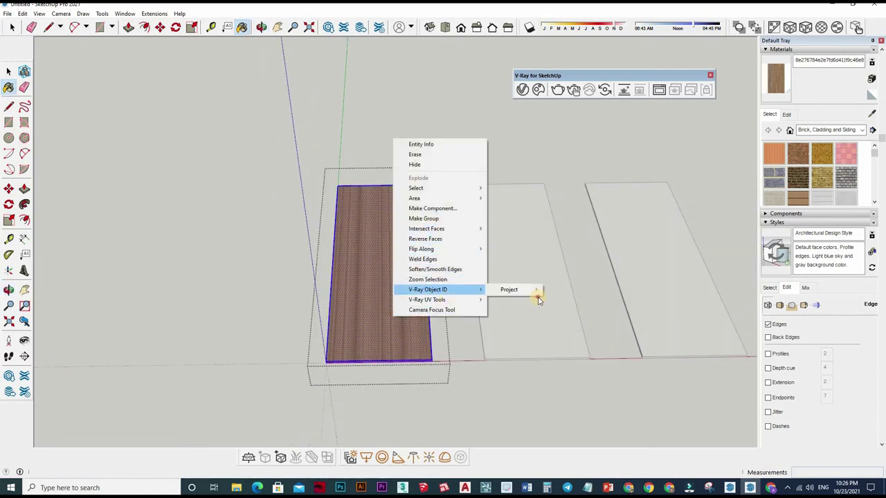
{"action": "mouse_move", "coordinate": [426, 300]}
{"action": "left_click", "coordinate": [534, 300]}
{"action": "middle_click_drag", "start_coordinate": [419, 328], "coordinate": [429, 273]}
{"action": "scroll", "coordinate": [413, 297], "scroll_direction": "up", "scroll_amount": 5}
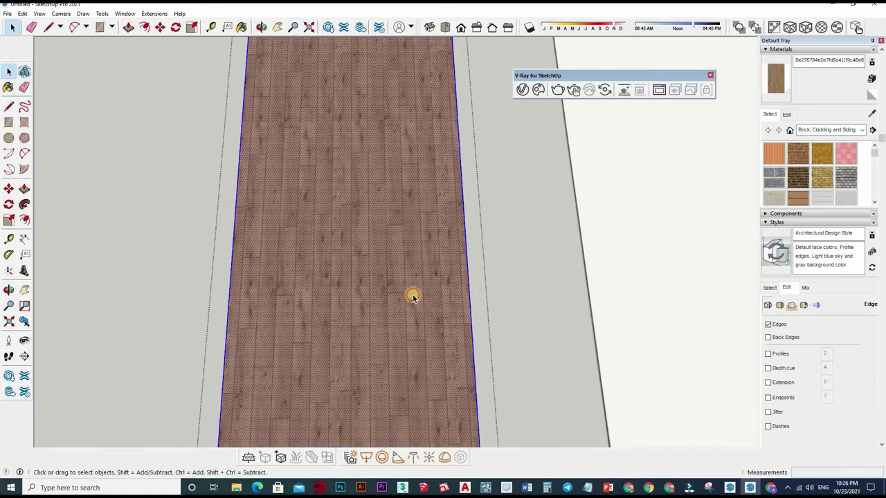
{"action": "scroll", "coordinate": [425, 258], "scroll_direction": "down", "scroll_amount": 3}
{"action": "scroll", "coordinate": [419, 291], "scroll_direction": "up", "scroll_amount": 5}
{"action": "scroll", "coordinate": [406, 180], "scroll_direction": "down", "scroll_amount": 3}
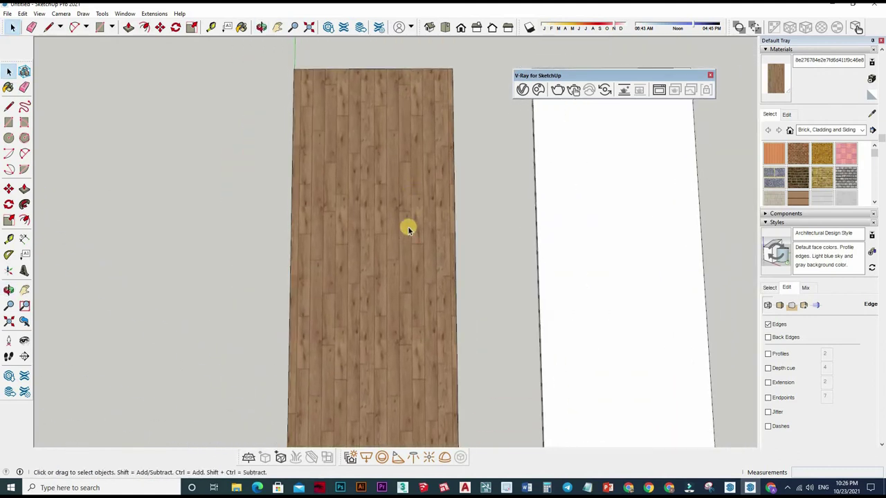
{"action": "scroll", "coordinate": [380, 267], "scroll_direction": "up", "scroll_amount": 5}
{"action": "scroll", "coordinate": [379, 267], "scroll_direction": "down", "scroll_amount": 3}
{"action": "scroll", "coordinate": [416, 307], "scroll_direction": "up", "scroll_amount": 3}
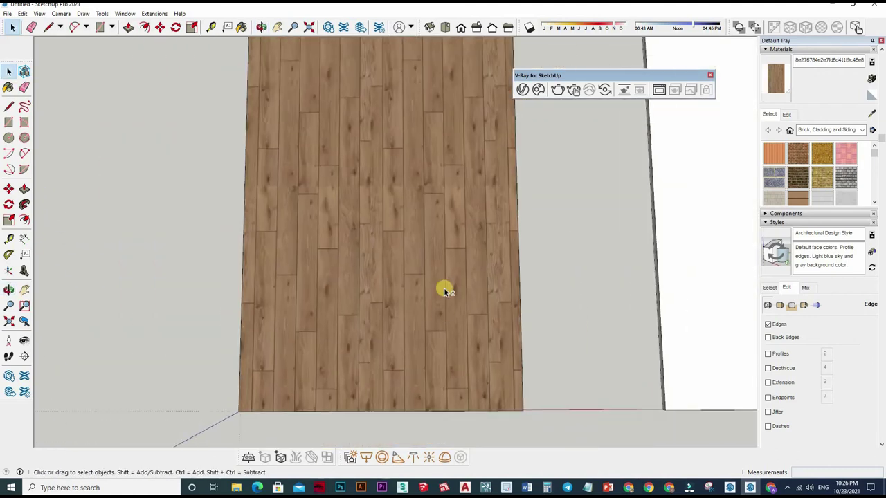
{"action": "mouse_move", "coordinate": [445, 291]}
{"action": "middle_mouse_down"}
{"action": "mouse_move", "coordinate": [430, 199]}
{"action": "mouse_move", "coordinate": [443, 284]}
{"action": "mouse_move", "coordinate": [438, 239]}
{"action": "mouse_move", "coordinate": [546, 115]}
{"action": "mouse_move", "coordinate": [521, 88]}
{"action": "mouse_move", "coordinate": [516, 111]}
{"action": "middle_mouse_up"}
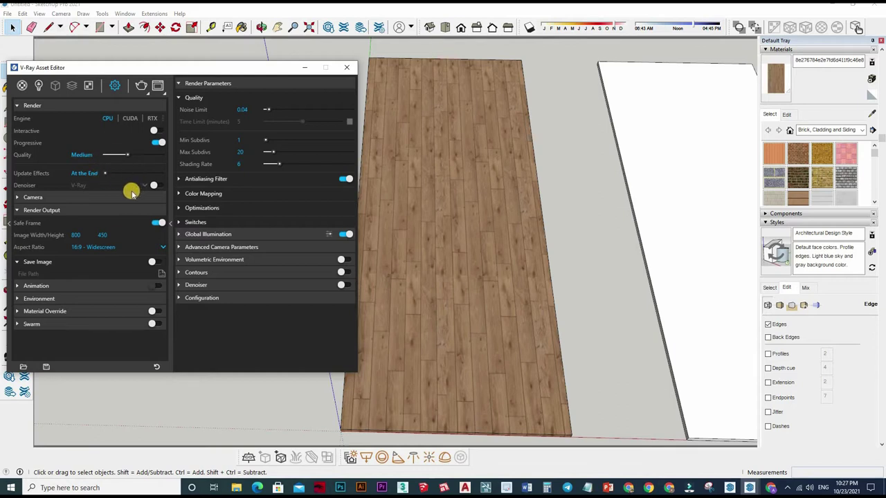
Step: Try several render aspect ratios in the V-Ray settings
{"action": "left_click", "coordinate": [104, 248]}
{"action": "left_click", "coordinate": [93, 271]}
{"action": "left_click", "coordinate": [104, 246]}
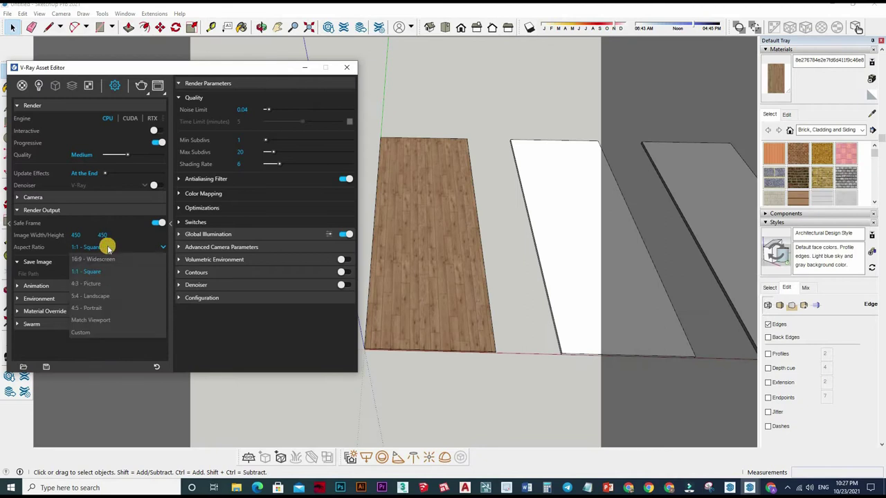
{"action": "left_click", "coordinate": [112, 268]}
{"action": "left_click", "coordinate": [111, 249]}
{"action": "left_click", "coordinate": [94, 303]}
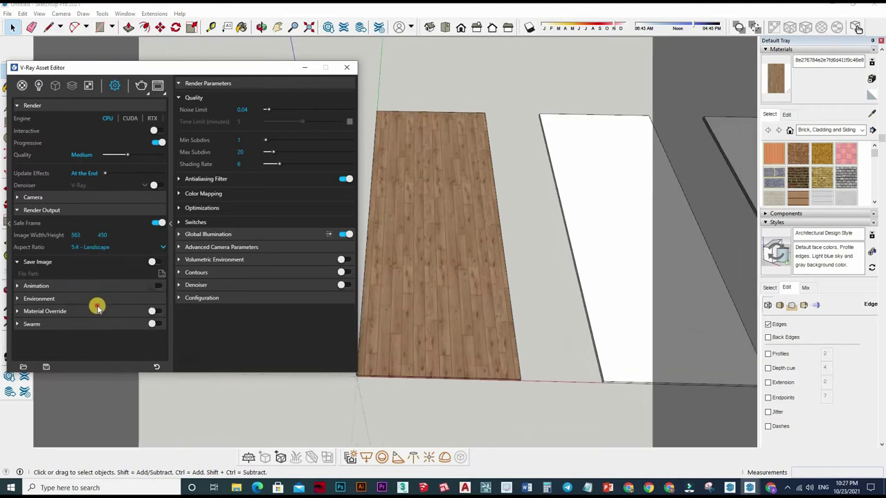
{"action": "left_click", "coordinate": [110, 246]}
{"action": "left_click", "coordinate": [115, 278]}
{"action": "left_click", "coordinate": [111, 247]}
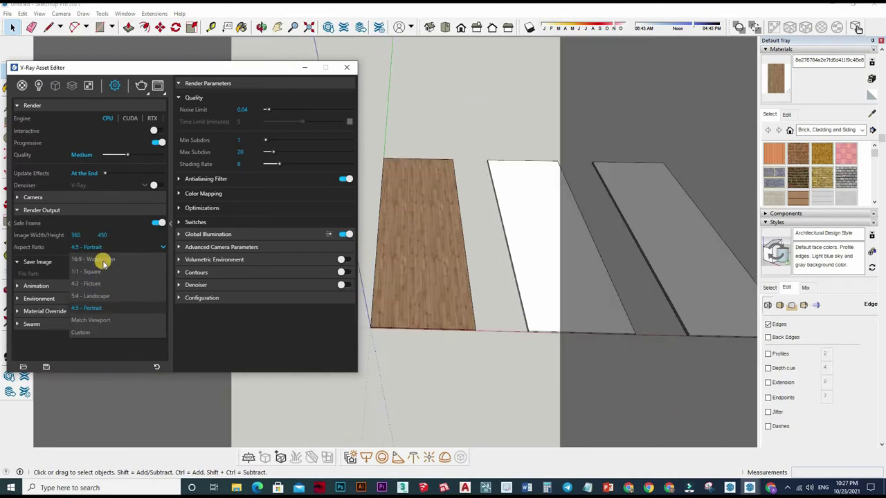
{"action": "scroll", "coordinate": [545, 261], "scroll_direction": "up", "scroll_amount": 5}
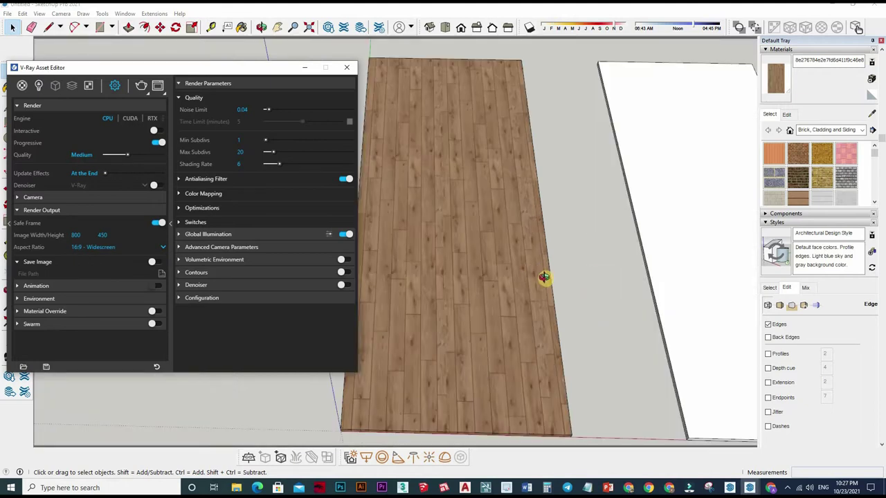
Step: Enable interactive rendering, sample the floor's wood material and expand its Reflection settings
{"action": "mouse_move", "coordinate": [545, 277]}
{"action": "middle_mouse_down"}
{"action": "mouse_move", "coordinate": [555, 279]}
{"action": "mouse_move", "coordinate": [450, 99]}
{"action": "mouse_move", "coordinate": [140, 87]}
{"action": "middle_mouse_up"}
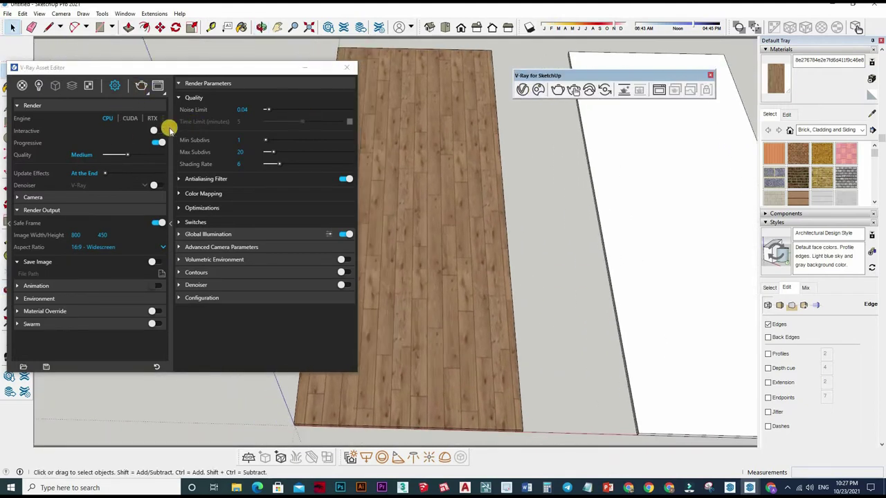
{"action": "left_click", "coordinate": [141, 85]}
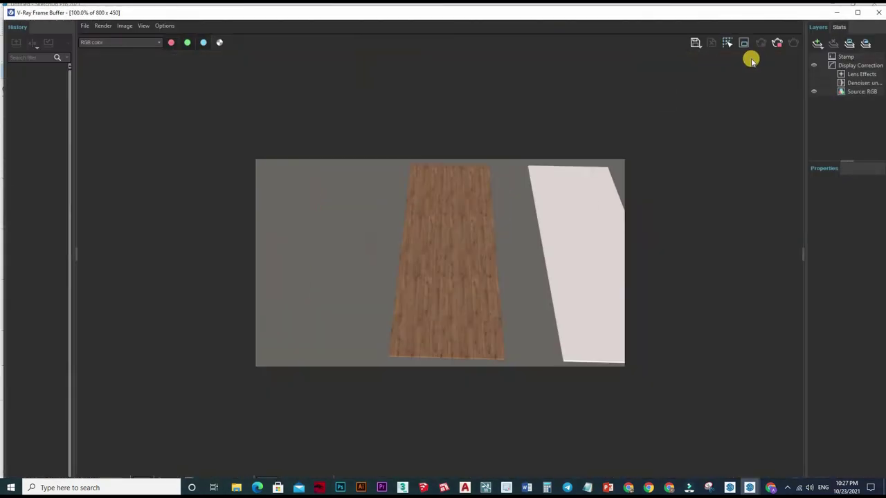
{"action": "left_click", "coordinate": [775, 45]}
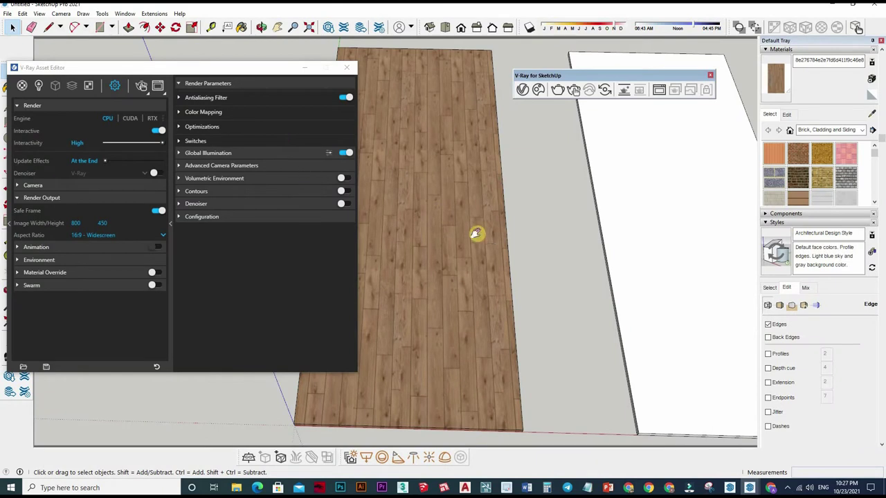
{"action": "middle_click_drag", "start_coordinate": [501, 269], "coordinate": [495, 285]}
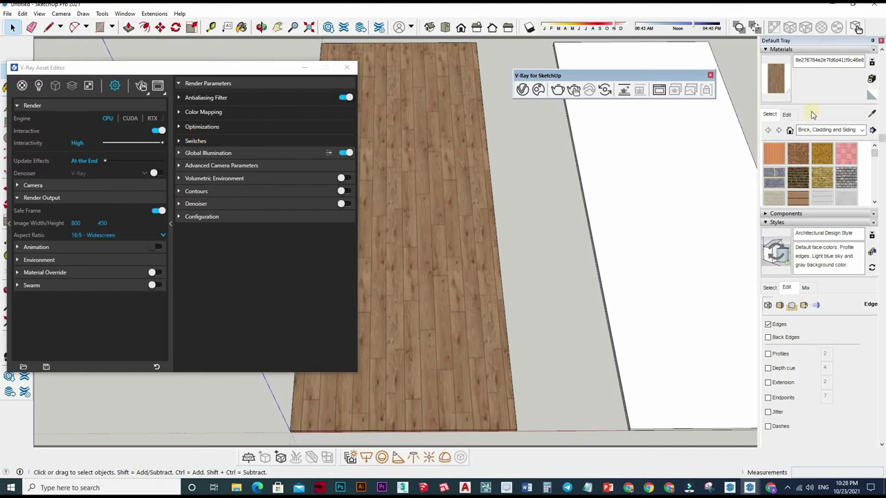
{"action": "left_click", "coordinate": [462, 211], "text": "alt"}
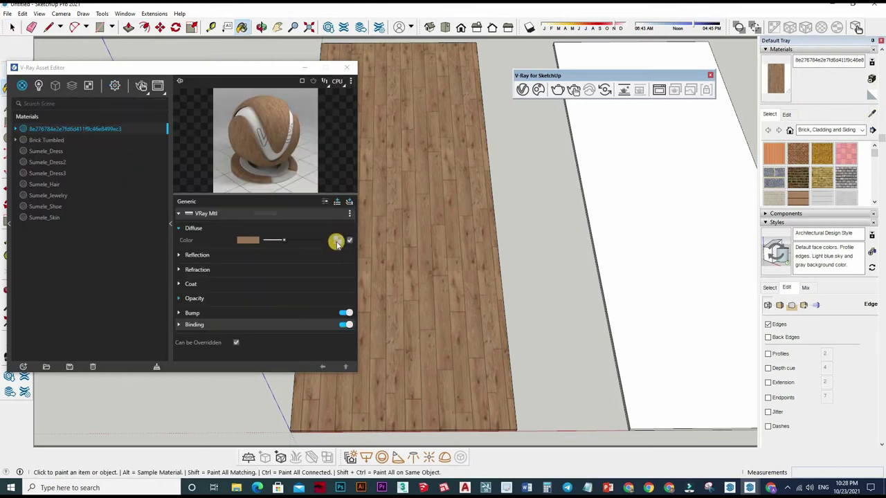
{"action": "left_click", "coordinate": [290, 255]}
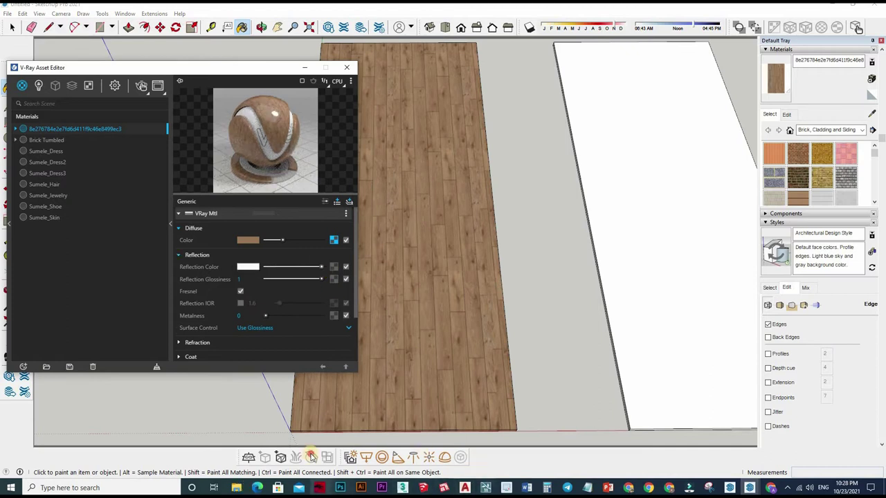
{"action": "left_click", "coordinate": [236, 487]}
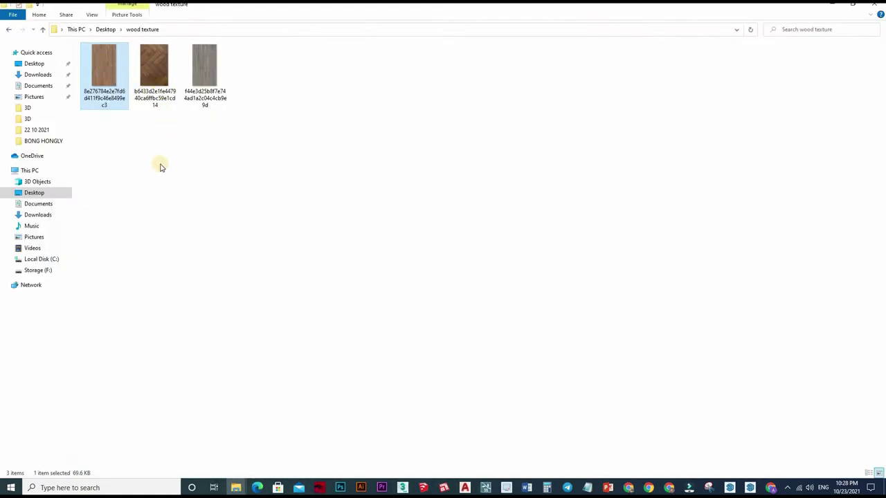
Step: Open the first wood texture with Adobe Photoshop CC 2019
{"action": "right_click", "coordinate": [104, 64]}
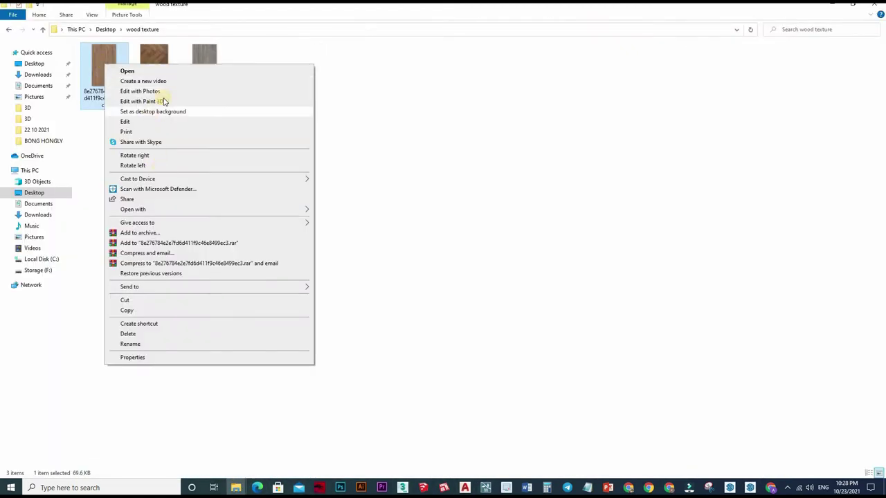
{"action": "mouse_move", "coordinate": [133, 209]}
{"action": "left_click", "coordinate": [355, 234]}
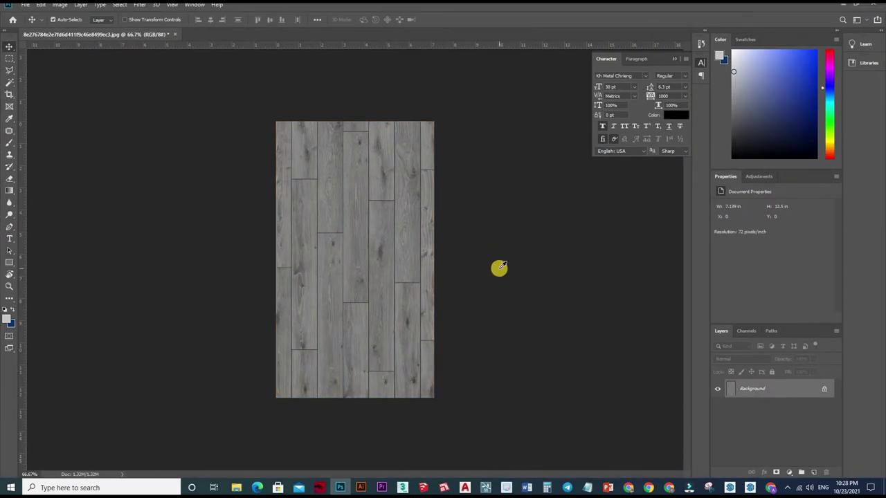
Step: Brighten the texture to near white with a Curves adjustment
{"action": "key", "text": "ctrl+m"}
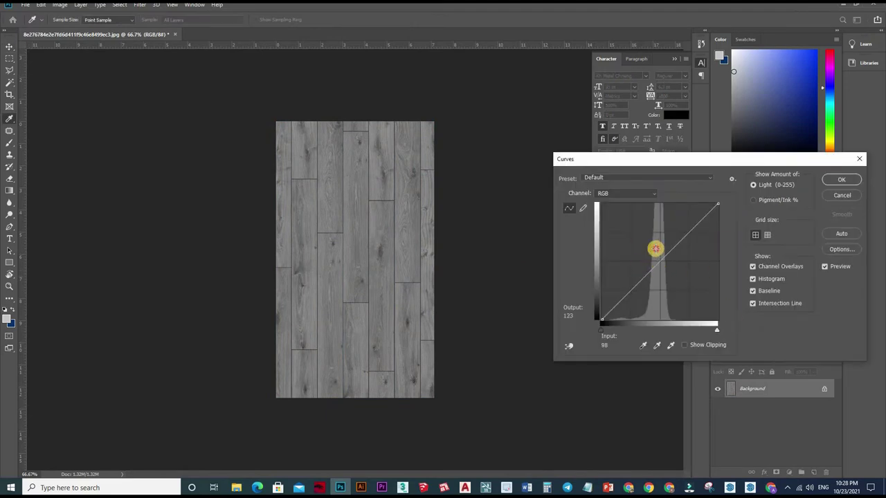
{"action": "left_click_drag", "start_coordinate": [654, 240], "coordinate": [645, 230]}
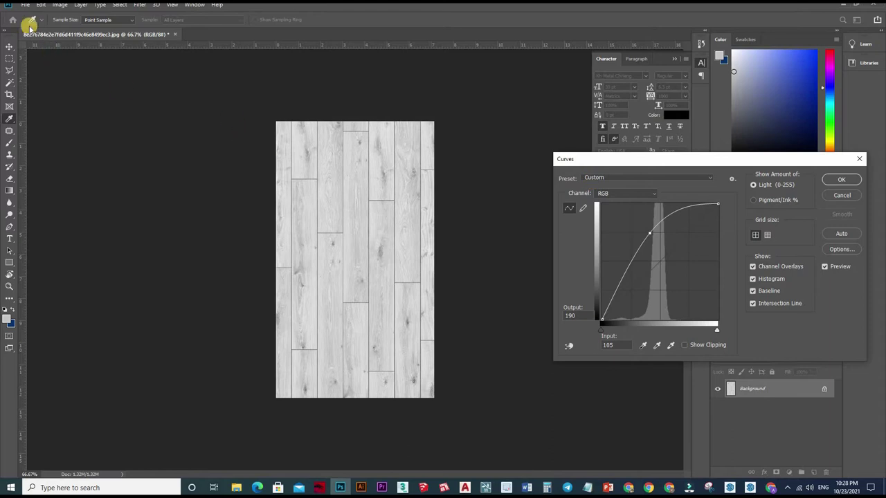
{"action": "key", "text": "Return"}
Step: Save the brightened image as a new JPEG in the wood texture folder
{"action": "left_click", "coordinate": [25, 5]}
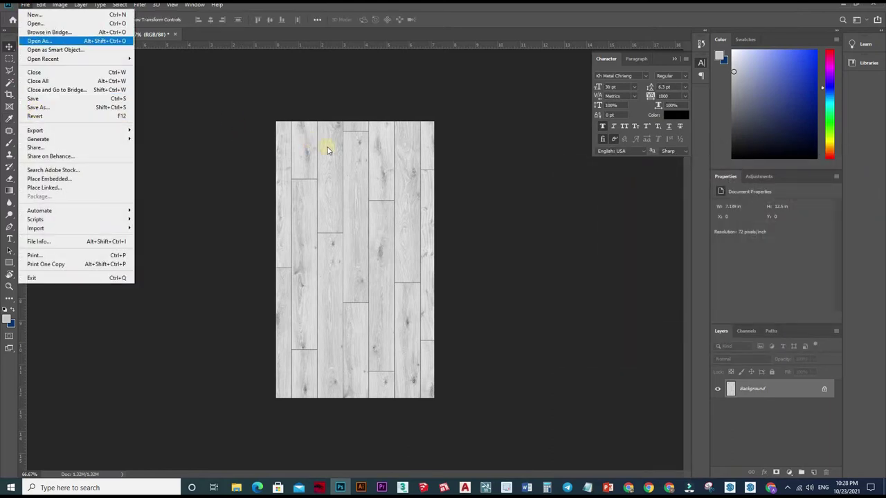
{"action": "left_click", "coordinate": [95, 110]}
{"action": "left_click", "coordinate": [111, 92]}
{"action": "left_click", "coordinate": [155, 200]}
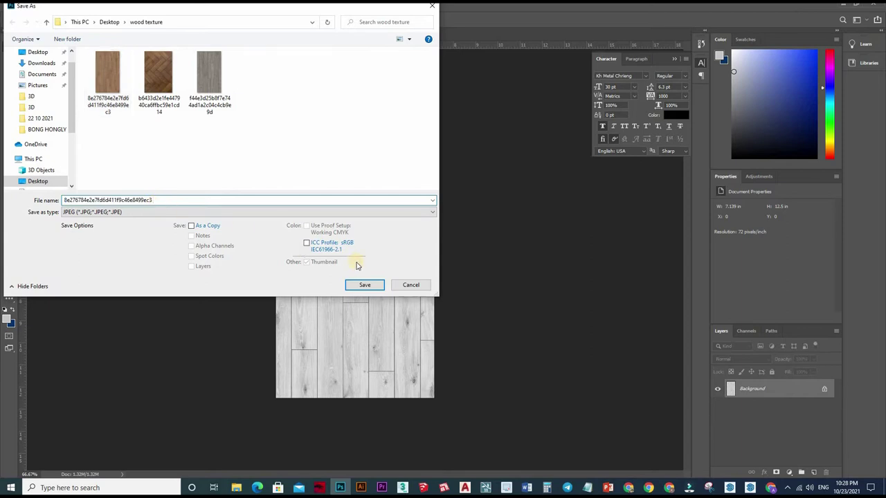
{"action": "key", "text": "Return"}
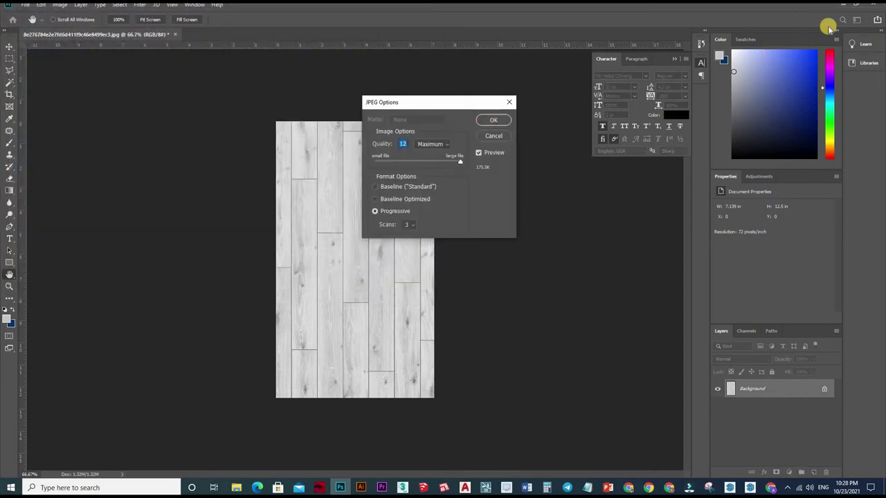
{"action": "left_click", "coordinate": [493, 120]}
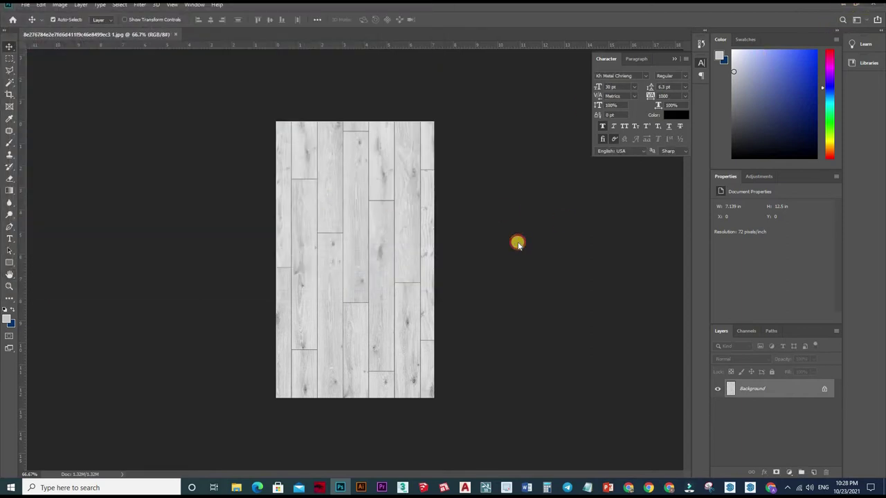
{"action": "key", "text": "alt+Tab"}
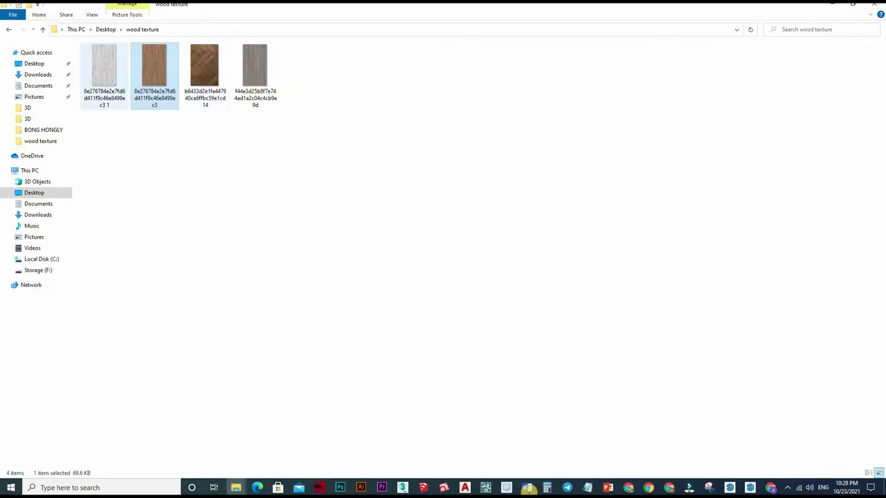
{"action": "mouse_move", "coordinate": [770, 488]}
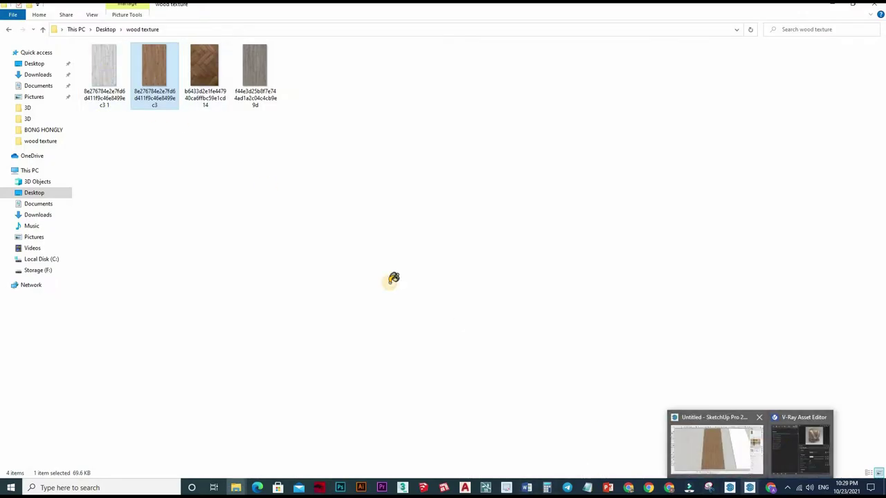
Step: Map the light-grey wood texture to Reflection Glossiness with a custom gamma of 1.1
{"action": "left_click", "coordinate": [778, 449]}
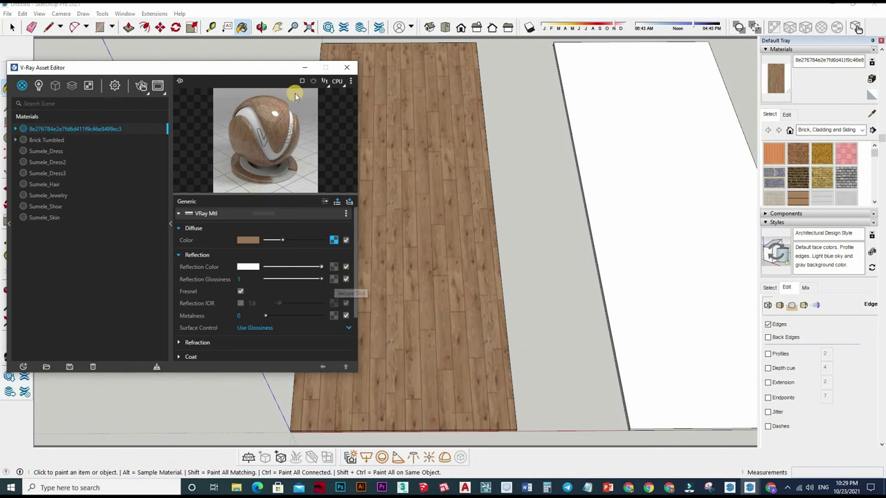
{"action": "left_click", "coordinate": [333, 240]}
{"action": "left_click", "coordinate": [308, 90]}
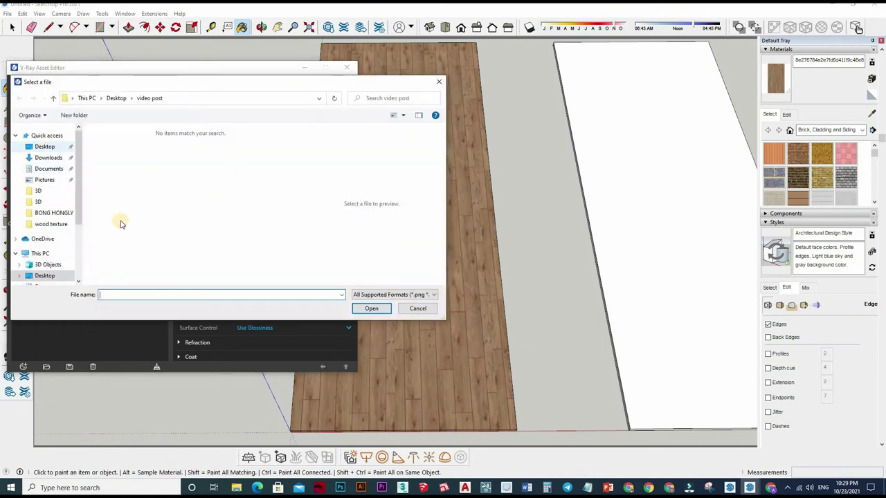
{"action": "key", "text": "alt+Up"}
{"action": "double_click", "coordinate": [162, 240]}
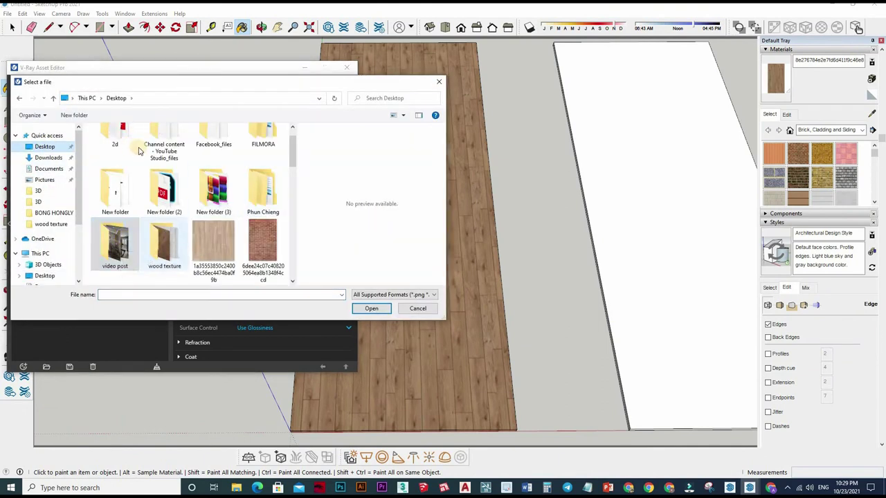
{"action": "left_click", "coordinate": [269, 151]}
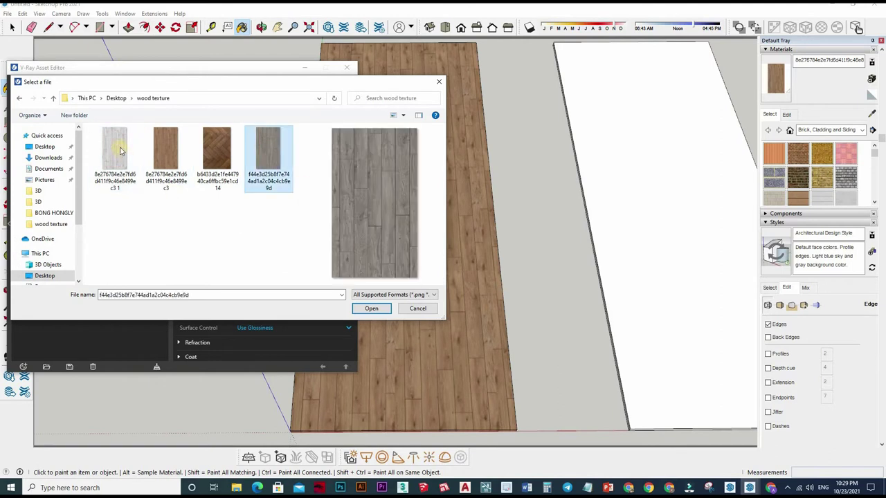
{"action": "key", "text": "Home"}
{"action": "left_click", "coordinate": [371, 308]}
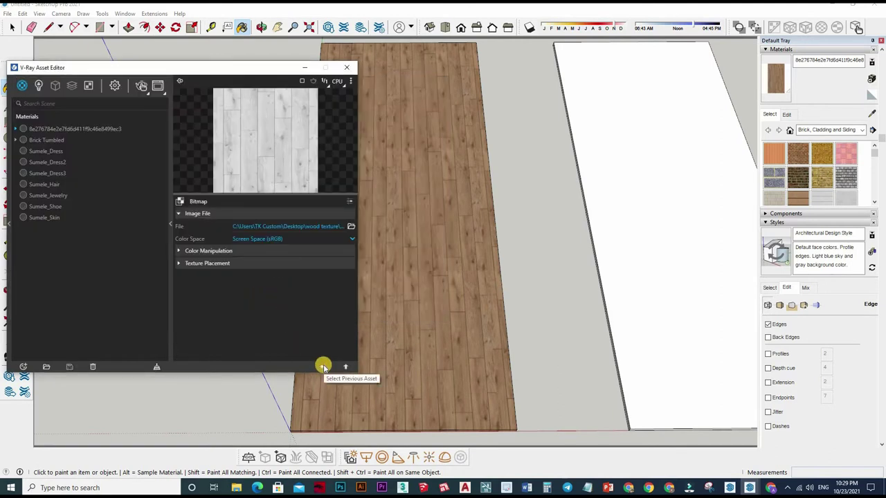
{"action": "left_click", "coordinate": [276, 239]}
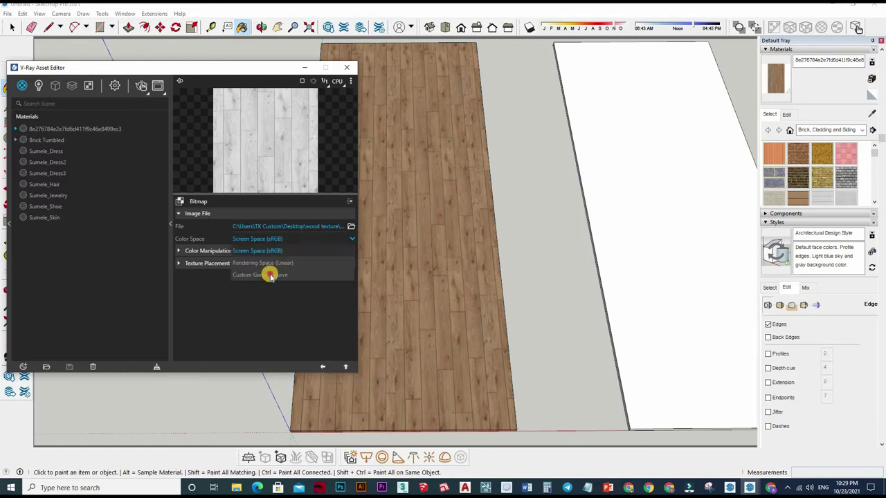
{"action": "left_click", "coordinate": [278, 253]}
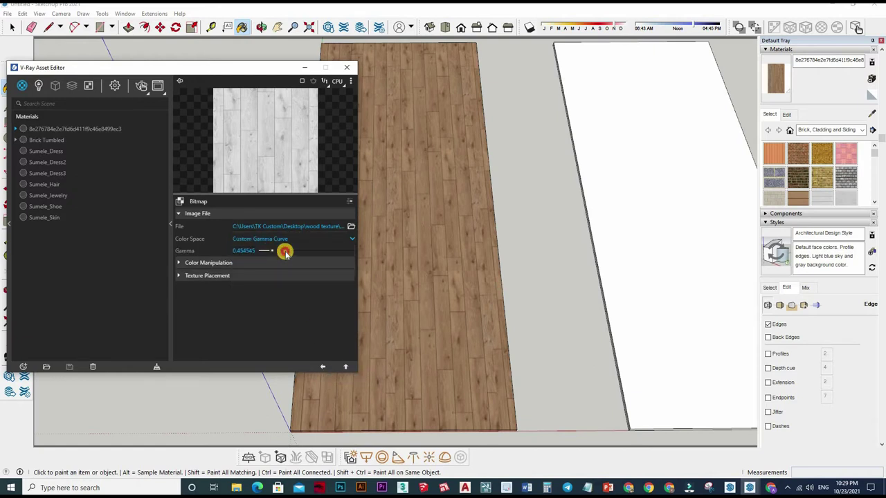
{"action": "left_click", "coordinate": [297, 252]}
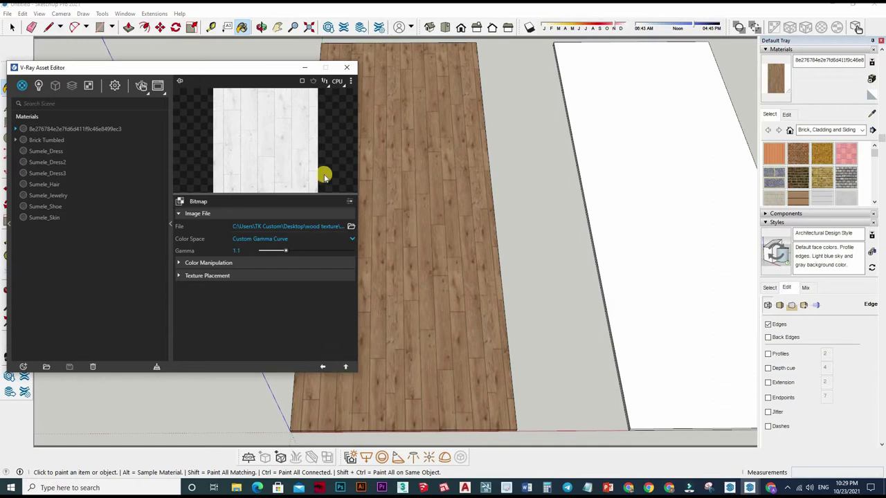
Step: Set the material's bump amount to 0.1 and close the Asset Editor
{"action": "left_click", "coordinate": [290, 201]}
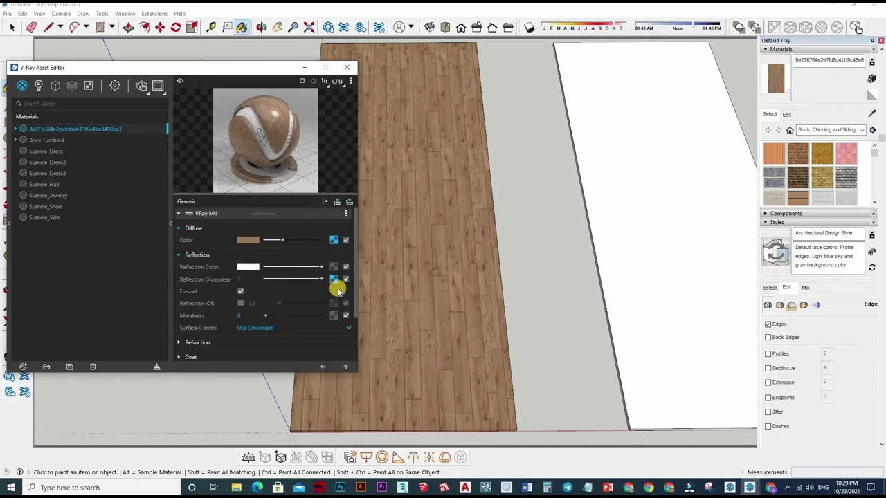
{"action": "right_click", "coordinate": [304, 281]}
{"action": "scroll", "coordinate": [297, 340], "scroll_direction": "down", "scroll_amount": 2}
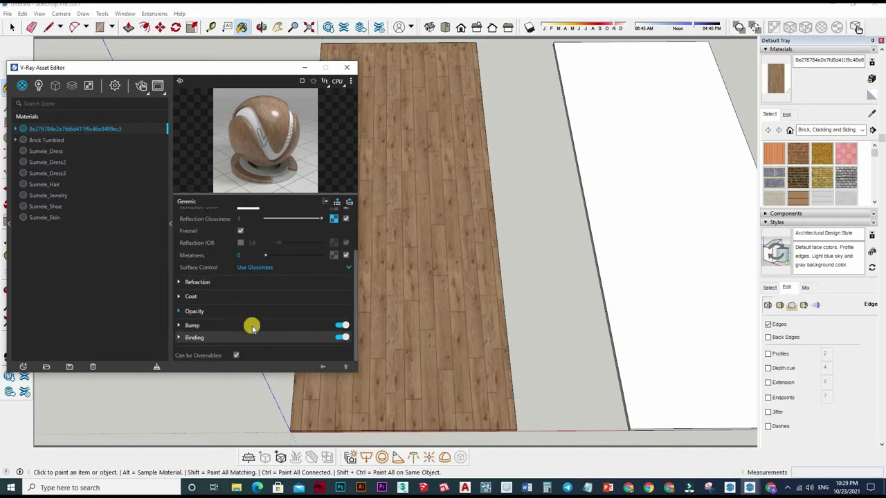
{"action": "left_click", "coordinate": [320, 325]}
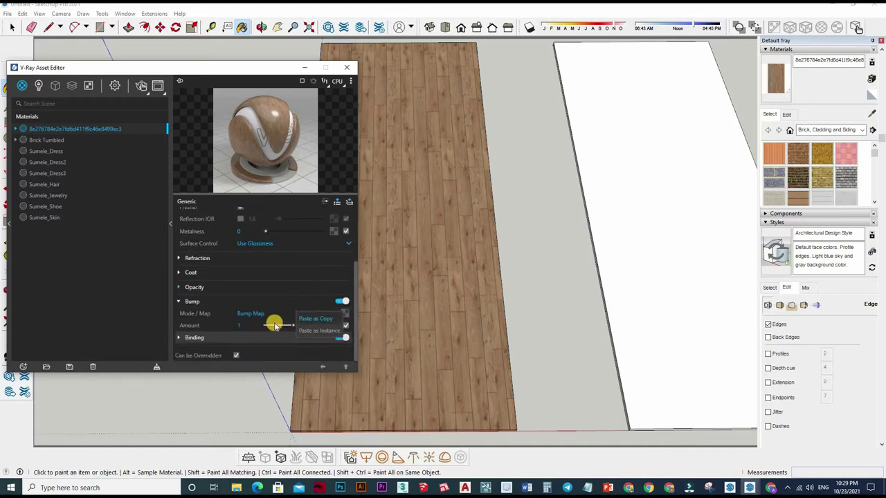
{"action": "mouse_move", "coordinate": [236, 324]}
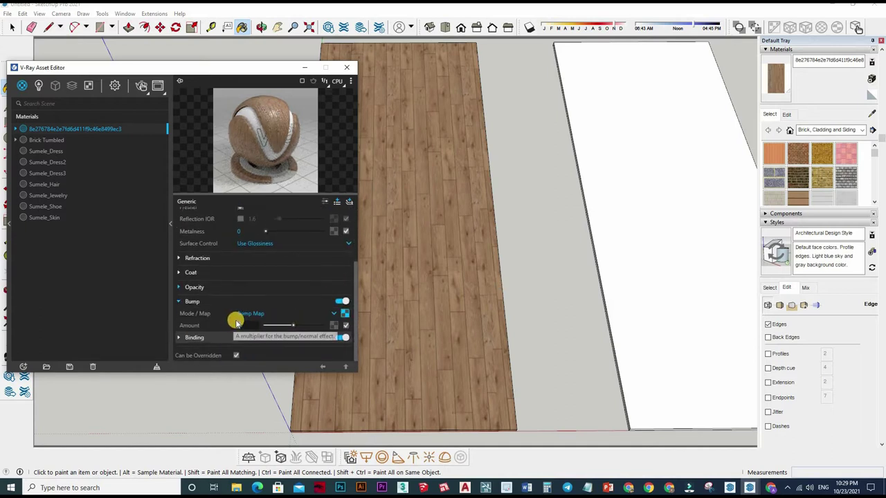
{"action": "type", "text": "0.1"}
{"action": "key", "text": "Return"}
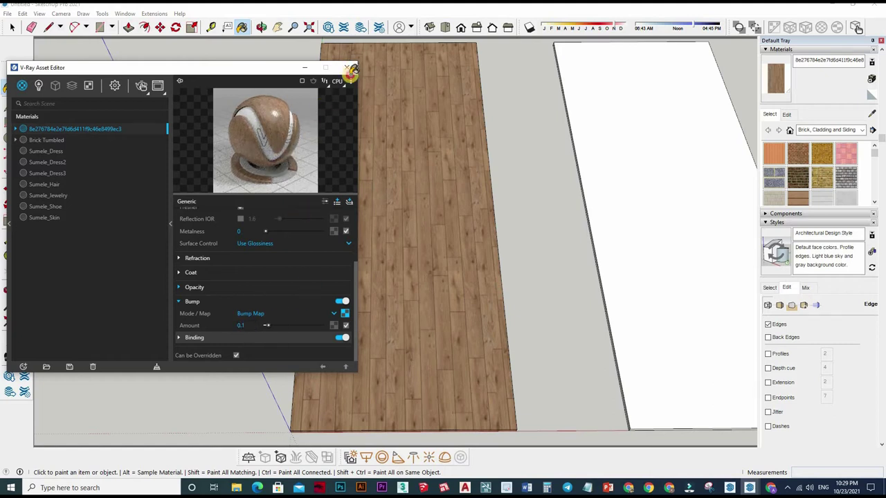
{"action": "left_click", "coordinate": [346, 67]}
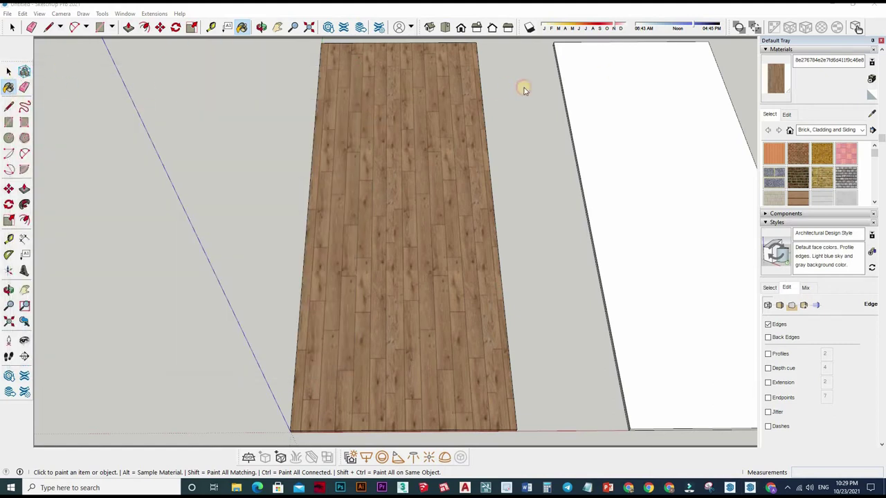
Step: Render the wood slab with V-Ray and inspect the plank material in the Frame Buffer
{"action": "key", "text": "space"}
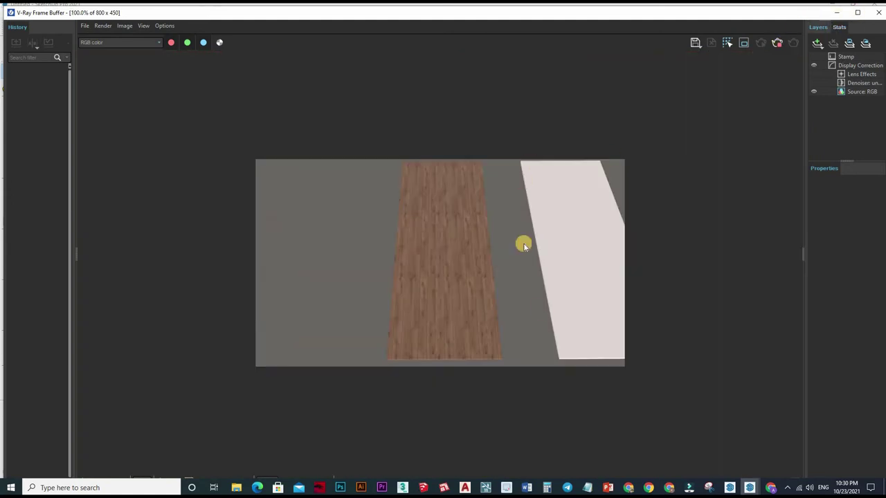
{"action": "scroll", "coordinate": [438, 270], "scroll_direction": "up", "scroll_amount": 2}
{"action": "scroll", "coordinate": [470, 262], "scroll_direction": "up", "scroll_amount": 2}
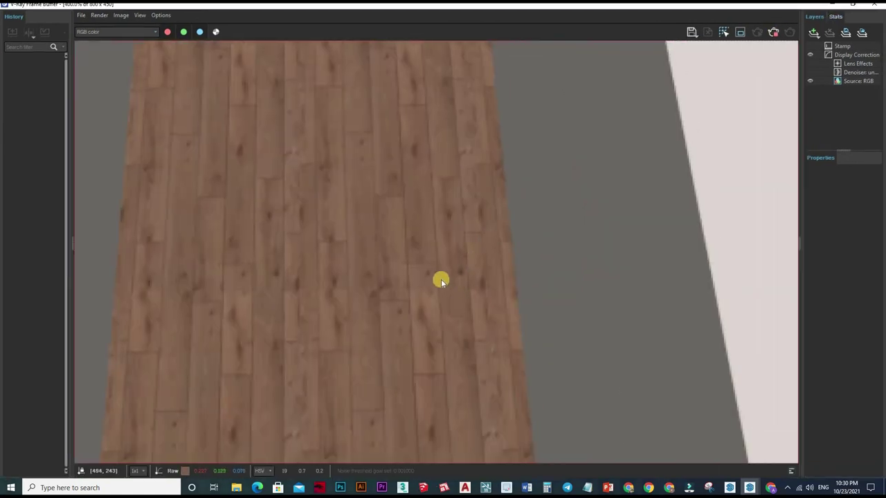
{"action": "scroll", "coordinate": [442, 284], "scroll_direction": "down", "scroll_amount": 2}
{"action": "scroll", "coordinate": [471, 300], "scroll_direction": "down", "scroll_amount": 2}
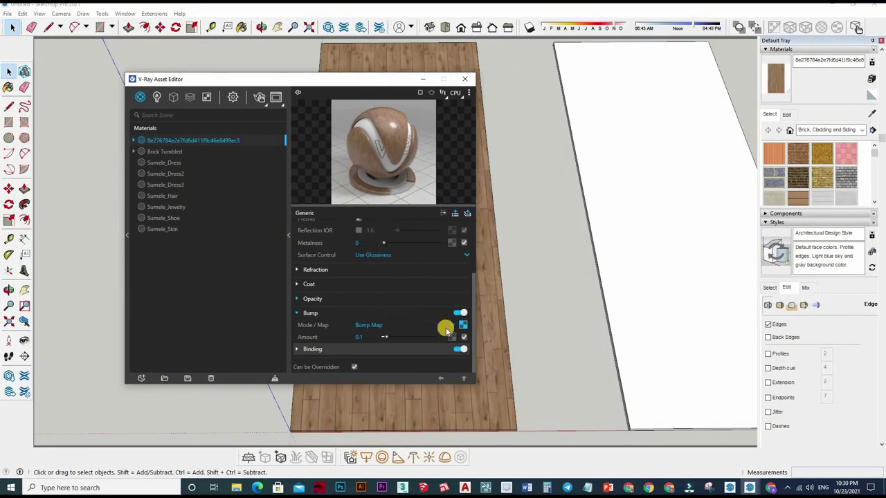
{"action": "scroll", "coordinate": [437, 304], "scroll_direction": "up", "scroll_amount": 1}
{"action": "scroll", "coordinate": [435, 304], "scroll_direction": "up", "scroll_amount": 2}
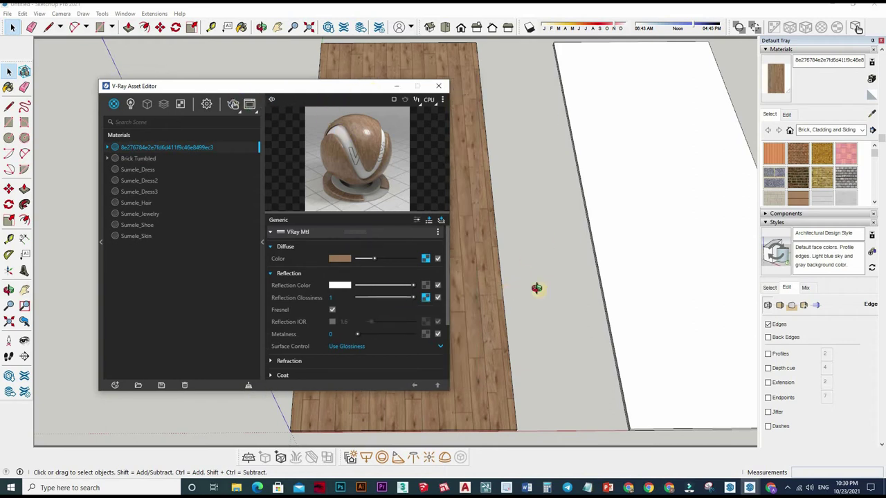
Step: Open the wood texture's glossiness Bitmap settings and re-render the wood floor in the Frame Buffer
{"action": "mouse_move", "coordinate": [494, 287]}
{"action": "middle_mouse_down"}
{"action": "mouse_move", "coordinate": [509, 312]}
{"action": "mouse_move", "coordinate": [514, 287]}
{"action": "mouse_move", "coordinate": [564, 316]}
{"action": "mouse_move", "coordinate": [570, 335]}
{"action": "mouse_move", "coordinate": [580, 334]}
{"action": "middle_mouse_up"}
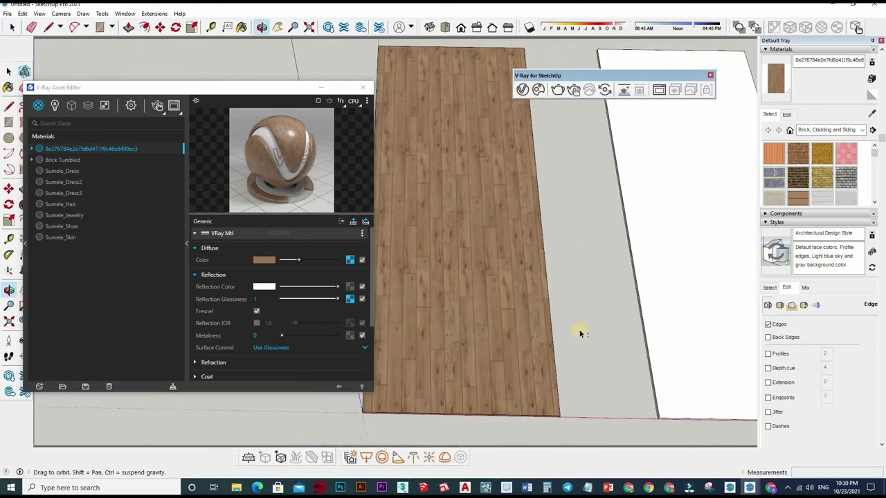
{"action": "left_click", "coordinate": [349, 286]}
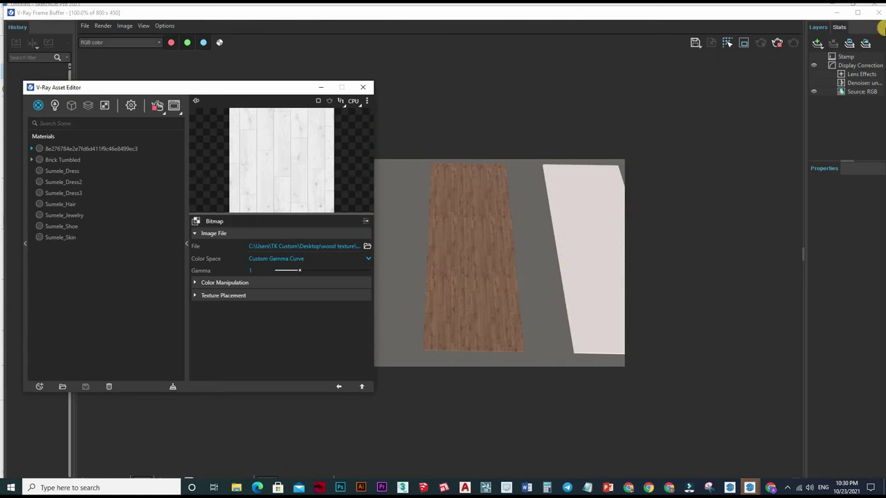
{"action": "scroll", "coordinate": [526, 261], "scroll_direction": "up", "scroll_amount": 1}
{"action": "scroll", "coordinate": [432, 271], "scroll_direction": "up", "scroll_amount": 2}
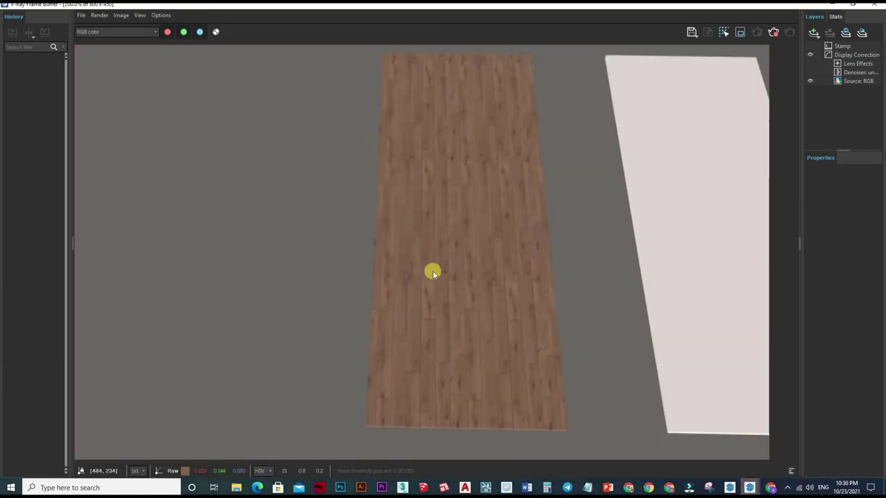
{"action": "scroll", "coordinate": [457, 281], "scroll_direction": "up", "scroll_amount": 2}
{"action": "scroll", "coordinate": [478, 286], "scroll_direction": "down", "scroll_amount": 2}
{"action": "scroll", "coordinate": [478, 285], "scroll_direction": "down", "scroll_amount": 3}
{"action": "scroll", "coordinate": [733, 62], "scroll_direction": "up", "scroll_amount": 3}
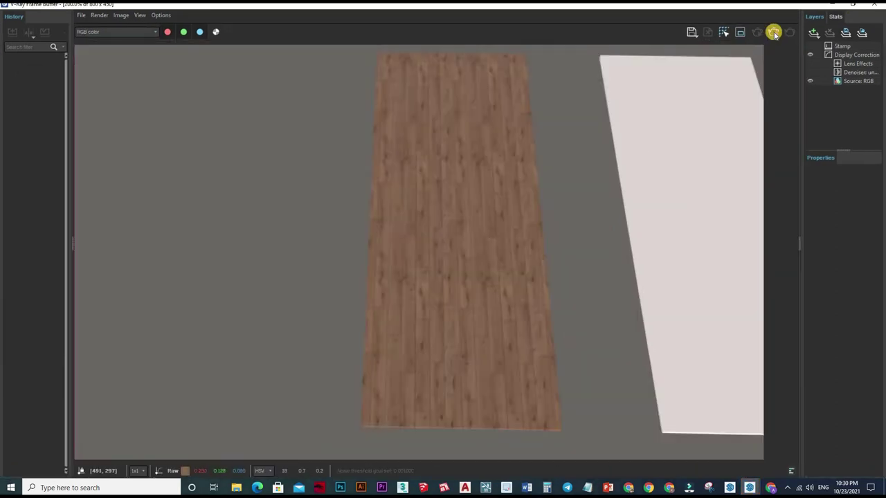
{"action": "scroll", "coordinate": [754, 55], "scroll_direction": "down", "scroll_amount": 4}
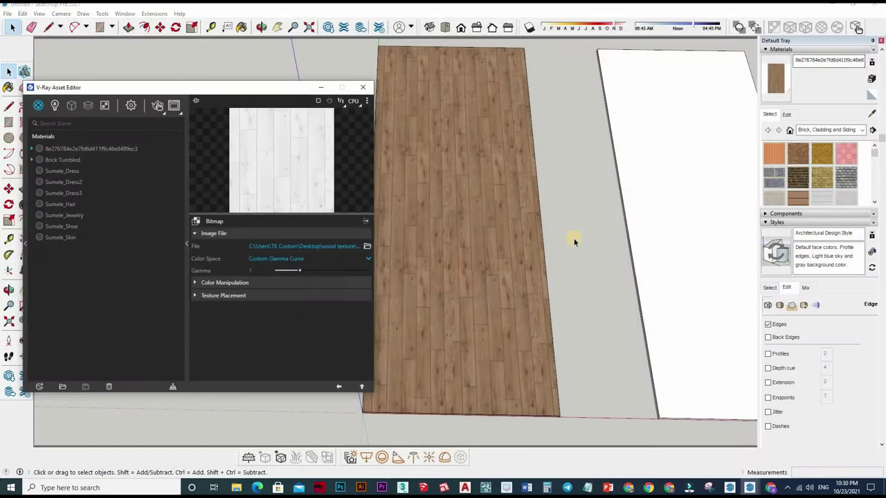
{"action": "scroll", "coordinate": [585, 274], "scroll_direction": "down", "scroll_amount": 2}
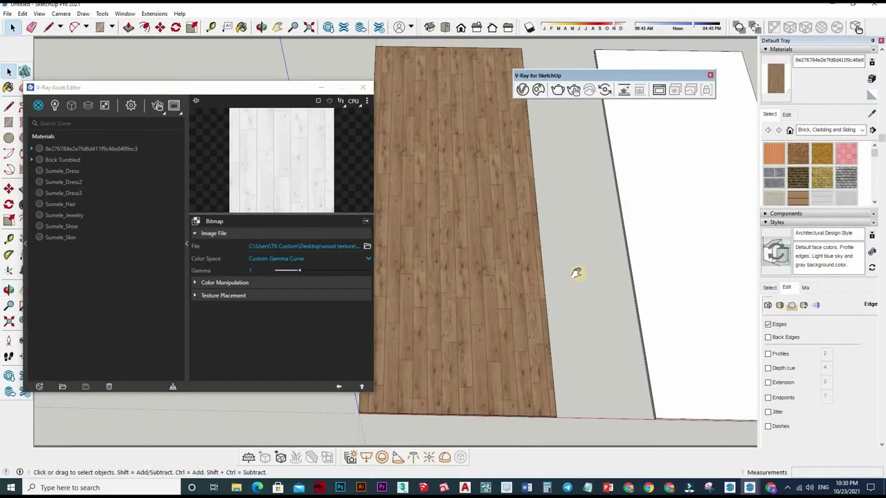
{"action": "scroll", "coordinate": [567, 266], "scroll_direction": "down", "scroll_amount": 3}
{"action": "scroll", "coordinate": [526, 268], "scroll_direction": "down", "scroll_amount": 1}
{"action": "scroll", "coordinate": [491, 264], "scroll_direction": "up", "scroll_amount": 1}
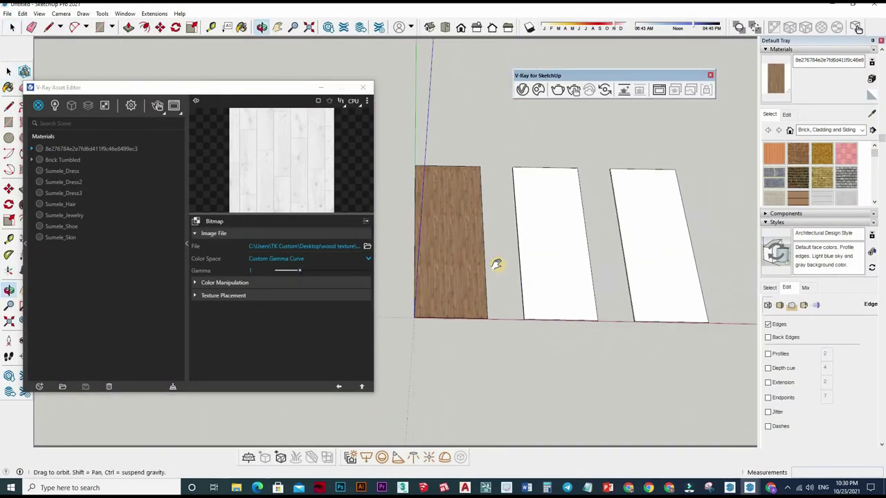
{"action": "scroll", "coordinate": [609, 287], "scroll_direction": "up", "scroll_amount": 2}
{"action": "scroll", "coordinate": [629, 282], "scroll_direction": "up", "scroll_amount": 1}
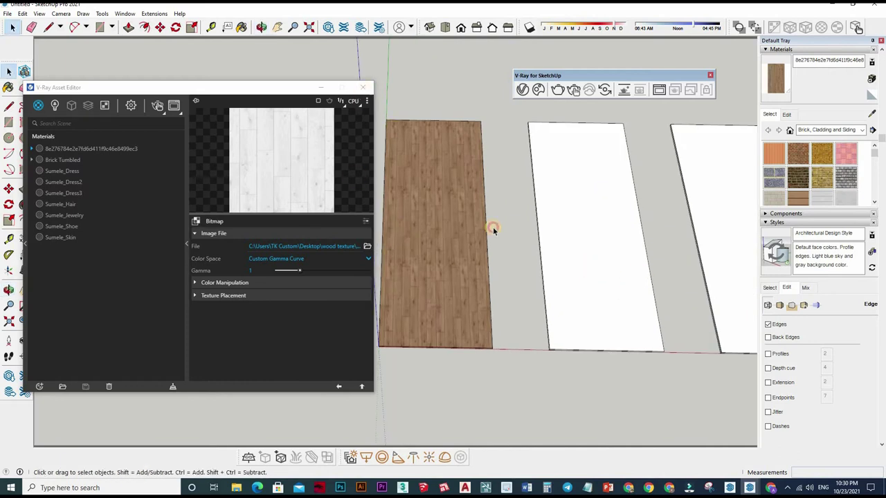
Step: Orbit out to frame all three floor panels, entering then leaving the middle panel group
{"action": "middle_click_drag", "start_coordinate": [492, 238], "coordinate": [608, 242]}
{"action": "scroll", "coordinate": [490, 241], "scroll_direction": "up", "scroll_amount": 2}
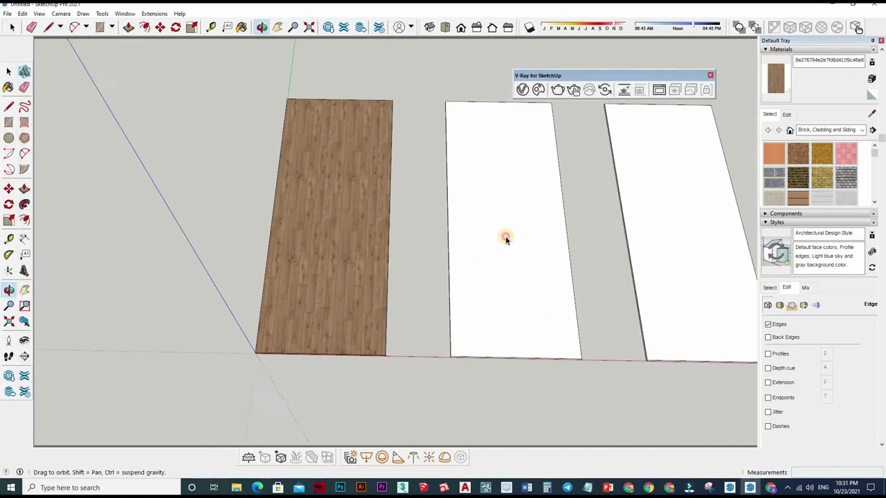
{"action": "triple_click", "coordinate": [551, 282]}
{"action": "key", "text": "Escape"}
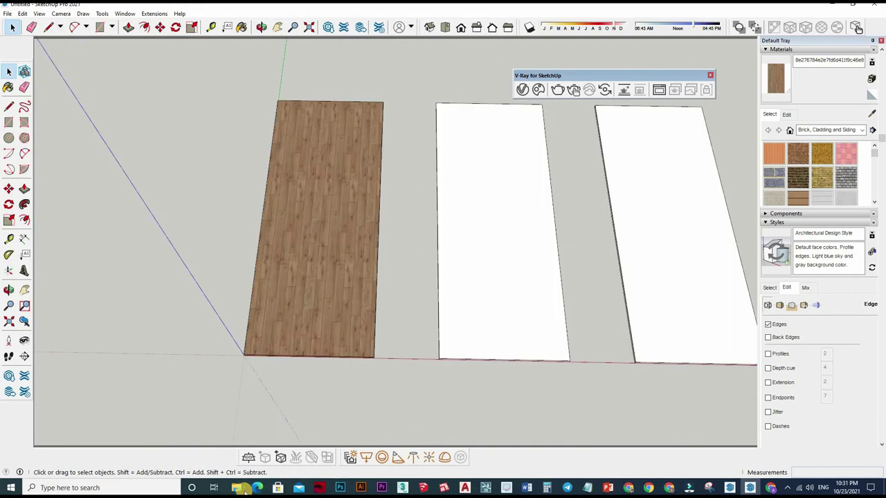
Step: Drag the grey wood texture image into the model at the middle panel's corner
{"action": "left_click", "coordinate": [236, 487]}
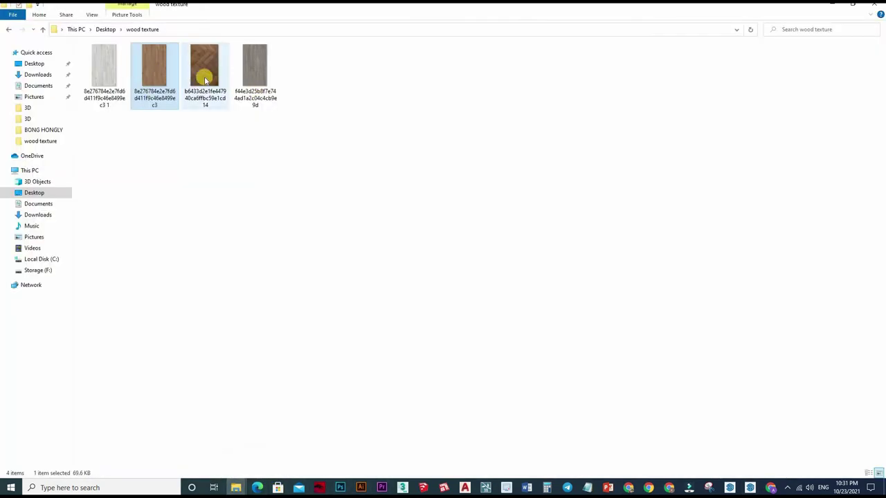
{"action": "left_click", "coordinate": [254, 69]}
{"action": "left_click_drag", "start_coordinate": [255, 69], "coordinate": [740, 470]}
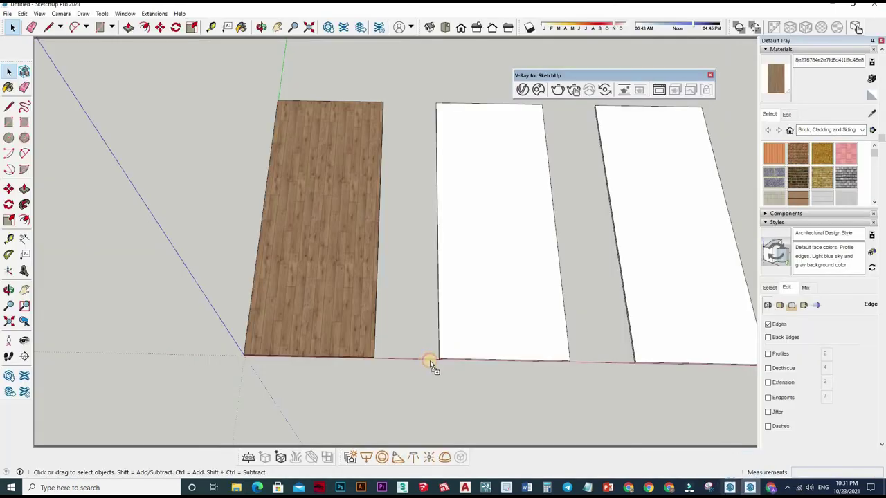
{"action": "left_click_drag", "start_coordinate": [741, 471], "coordinate": [444, 357]}
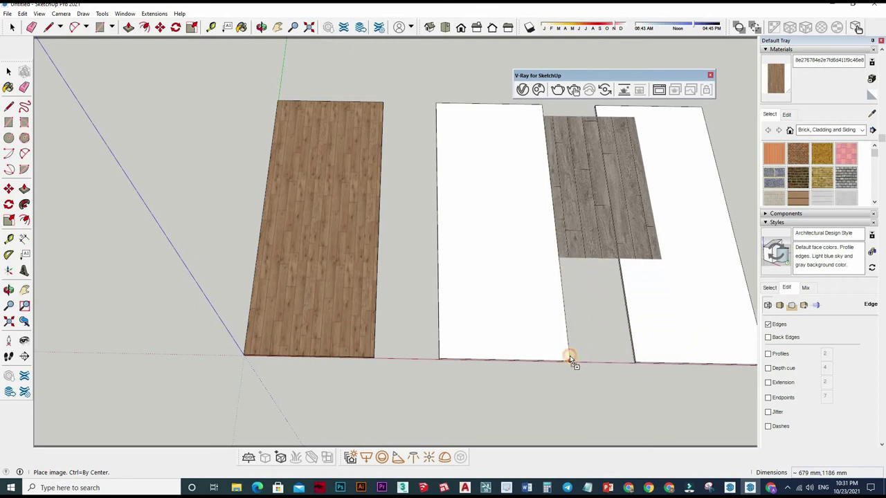
{"action": "left_click", "coordinate": [569, 360]}
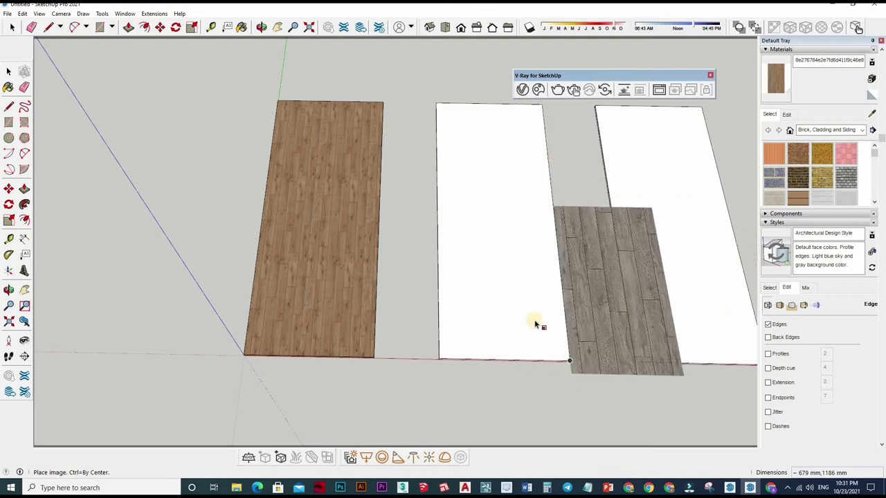
Step: Rotate the placed grey wood image upright
{"action": "key", "text": "s"}
{"action": "scroll", "coordinate": [581, 256], "scroll_direction": "down", "scroll_amount": 2}
{"action": "middle_click_drag", "start_coordinate": [594, 265], "coordinate": [588, 288]}
{"action": "scroll", "coordinate": [589, 289], "scroll_direction": "up", "scroll_amount": 2}
{"action": "key", "text": "q"}
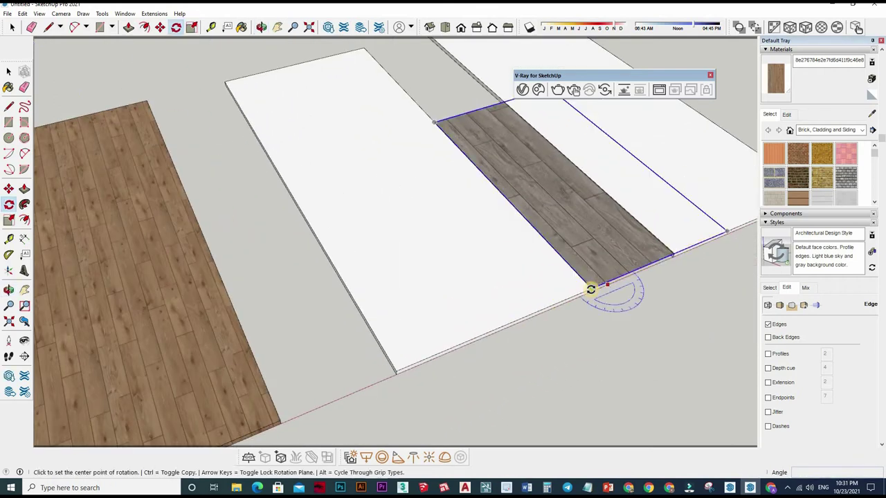
{"action": "left_click", "coordinate": [591, 294]}
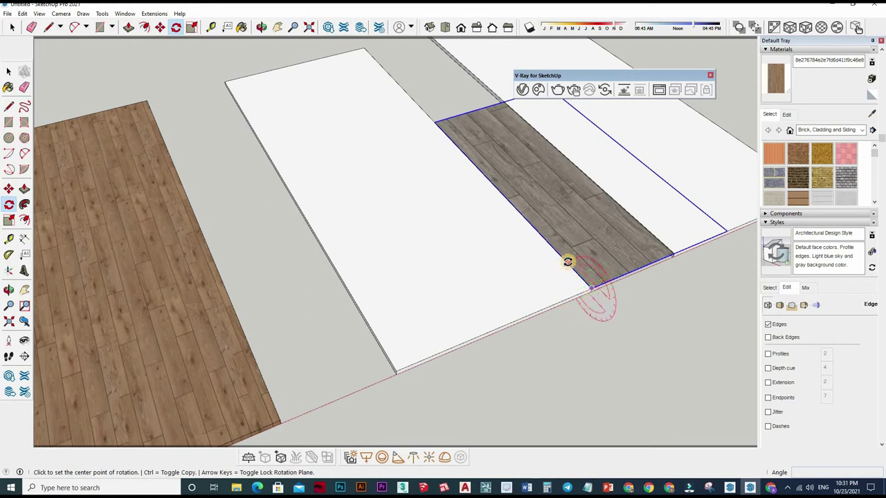
{"action": "left_click", "coordinate": [566, 262]}
{"action": "left_click", "coordinate": [514, 326]}
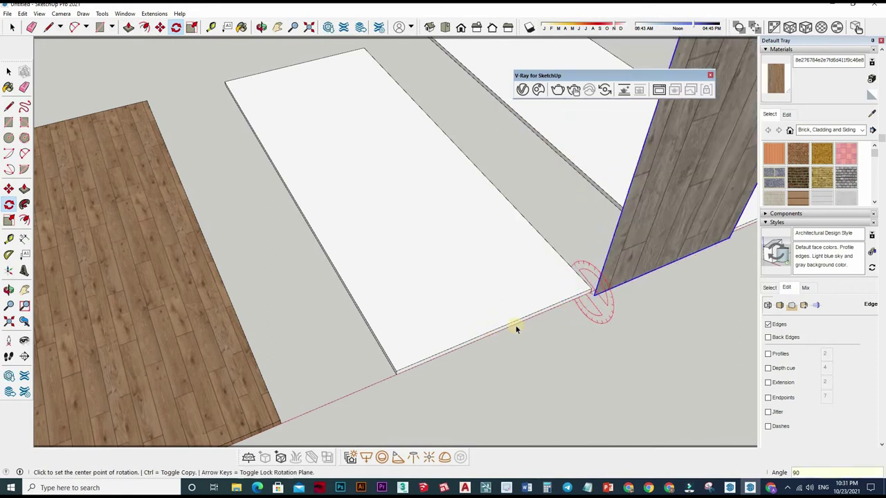
{"action": "key", "text": "space"}
{"action": "middle_click_drag", "start_coordinate": [514, 325], "coordinate": [585, 352]}
Step: Explode the wood image, sample its grey material, and paint the middle panel's face
{"action": "right_click", "coordinate": [560, 285]}
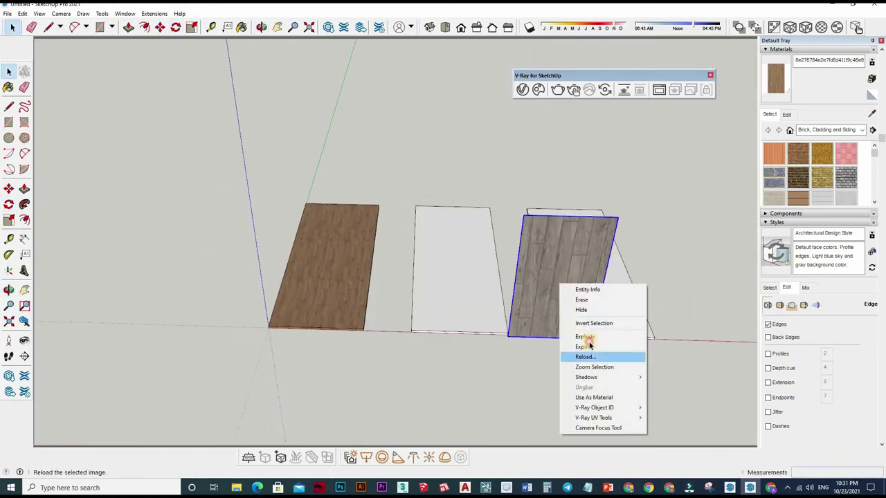
{"action": "left_click", "coordinate": [585, 336]}
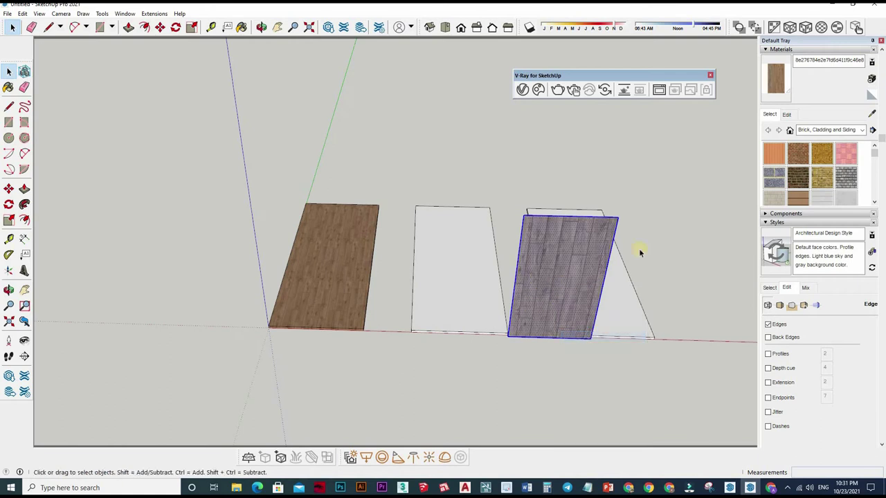
{"action": "left_click", "coordinate": [589, 245]}
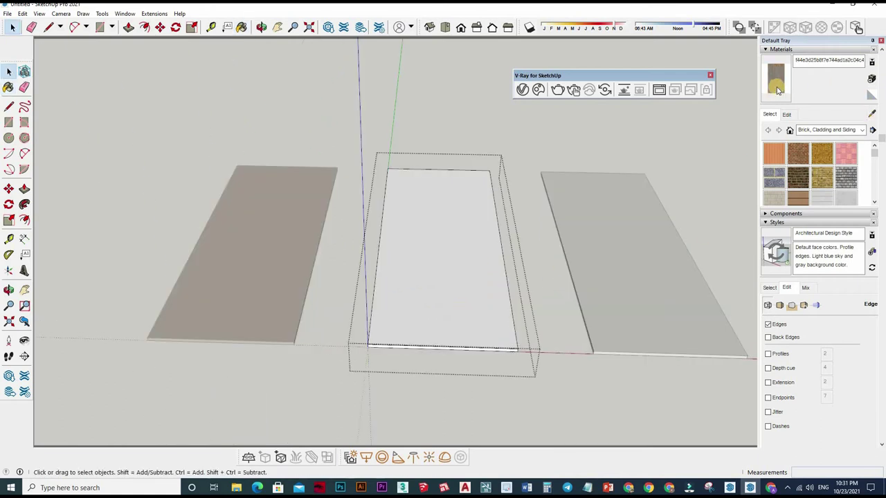
{"action": "left_click", "coordinate": [460, 293]}
{"action": "key", "text": "b"}
{"action": "left_click", "coordinate": [467, 349]}
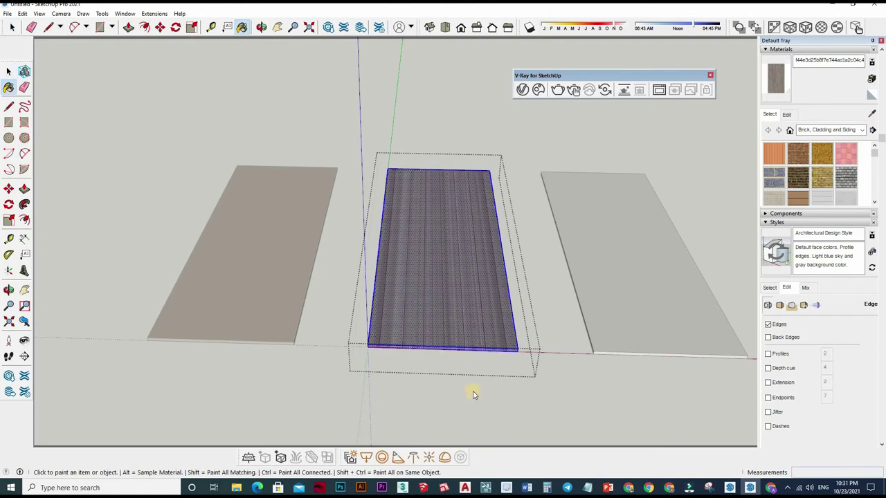
{"action": "scroll", "coordinate": [484, 415], "scroll_direction": "down", "scroll_amount": 3}
Step: Apply V-Ray world Tri-Planar Projection to the painted middle face
{"action": "right_click", "coordinate": [457, 429]}
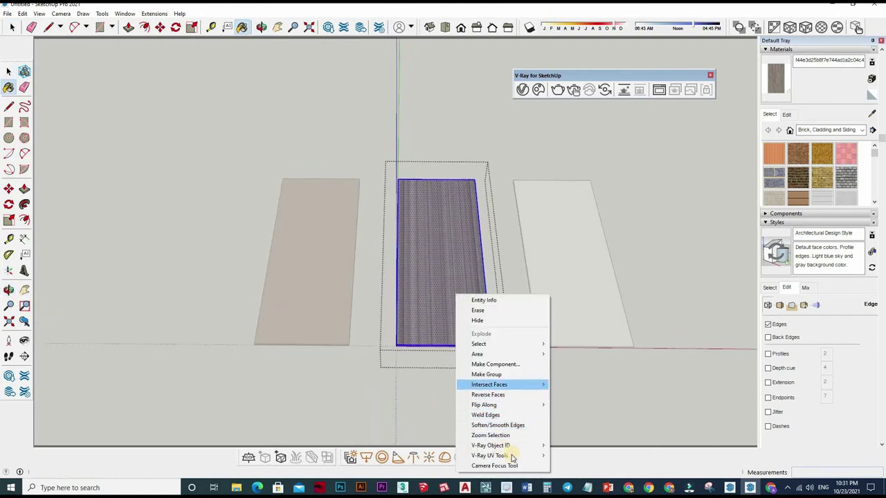
{"action": "mouse_move", "coordinate": [490, 455]}
{"action": "key", "text": "Return"}
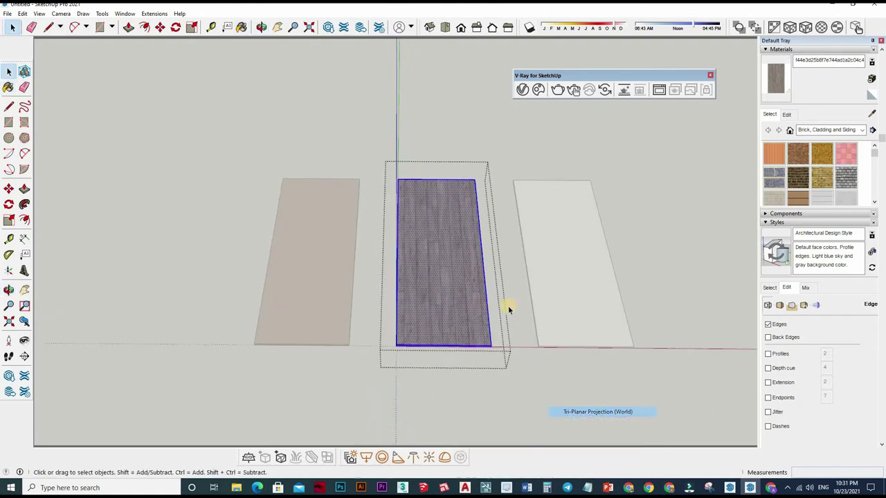
{"action": "scroll", "coordinate": [471, 297], "scroll_direction": "down", "scroll_amount": 2}
{"action": "scroll", "coordinate": [484, 148], "scroll_direction": "up", "scroll_amount": 3}
{"action": "scroll", "coordinate": [498, 138], "scroll_direction": "down", "scroll_amount": 2}
Step: Add an empty Bitmap to the grey wood material's Reflection Glossiness, then bring back the texture folder
{"action": "left_click", "coordinate": [522, 89]}
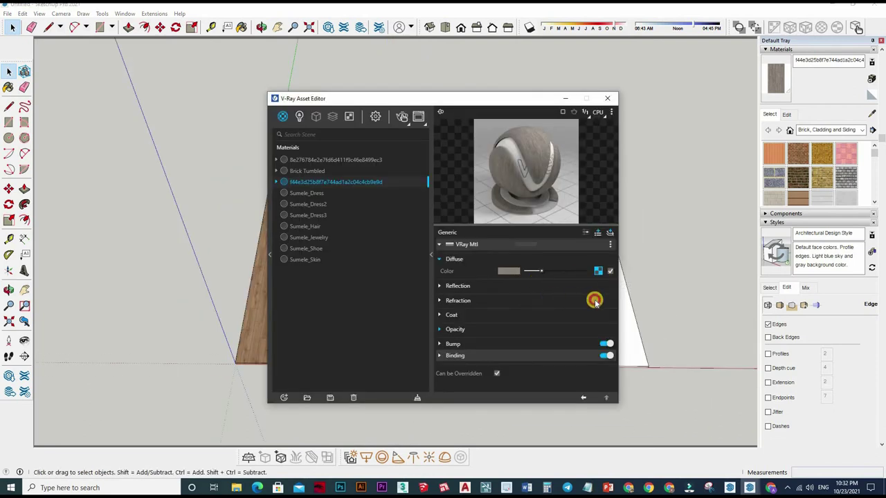
{"action": "left_click", "coordinate": [592, 287]}
{"action": "left_click", "coordinate": [595, 270]}
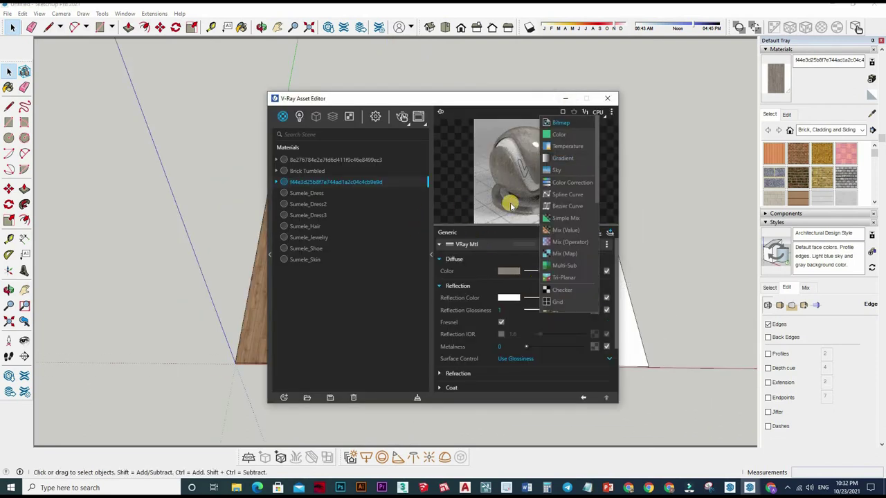
{"action": "left_click", "coordinate": [567, 129]}
{"action": "left_click", "coordinate": [698, 112]}
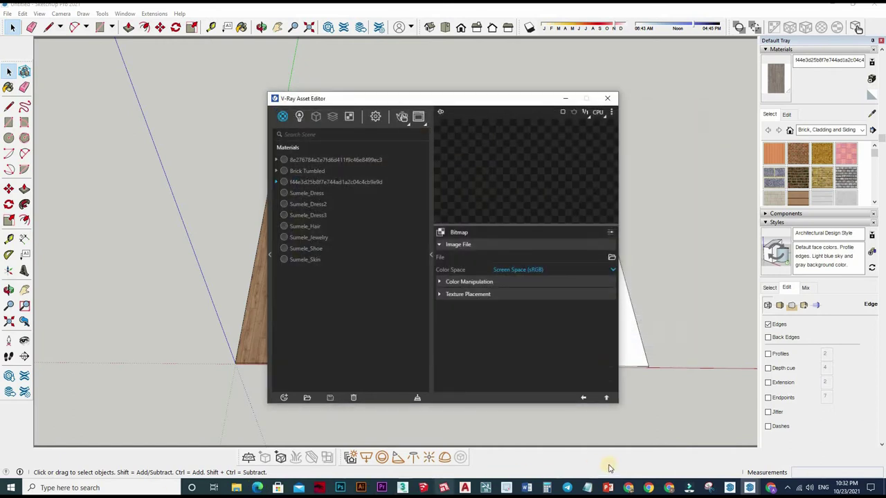
{"action": "mouse_move", "coordinate": [236, 488]}
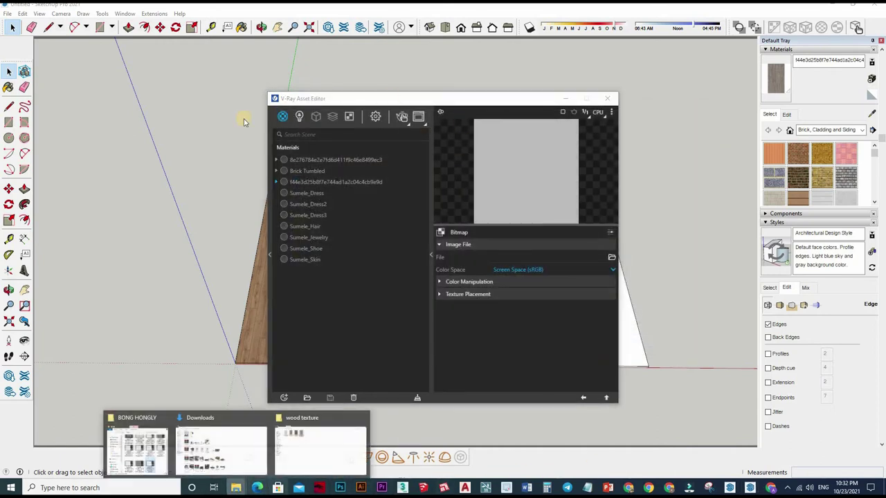
{"action": "left_click", "coordinate": [322, 442]}
{"action": "key", "text": "shift+F10"}
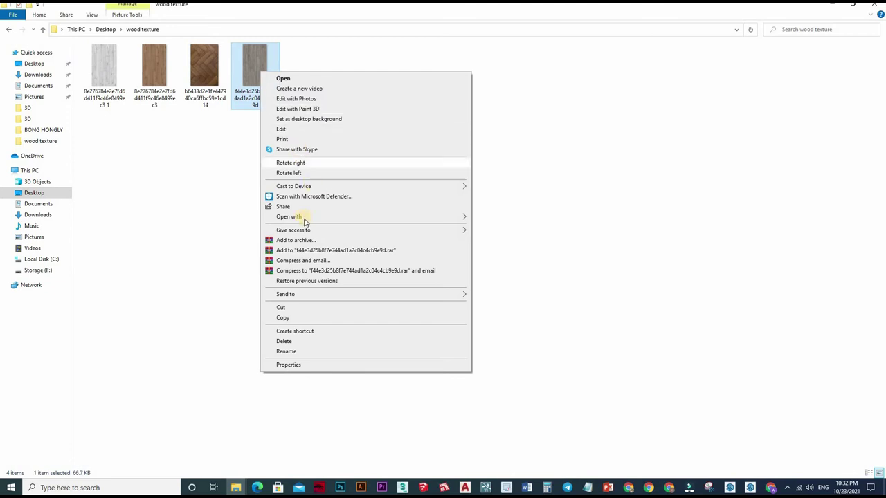
Step: Open the grey wood texture in Photoshop and brighten it with a Curves adjustment
{"action": "left_click", "coordinate": [508, 239]}
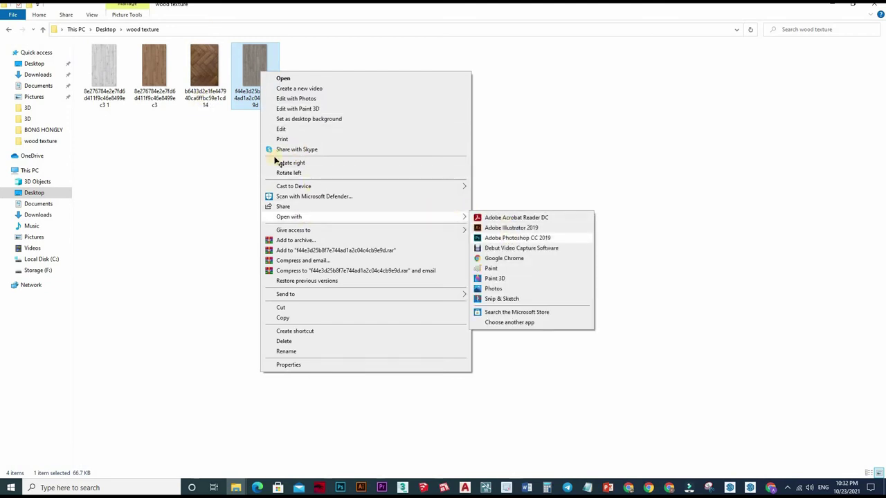
{"action": "scroll", "coordinate": [484, 289], "scroll_direction": "down", "scroll_amount": 2, "text": "alt"}
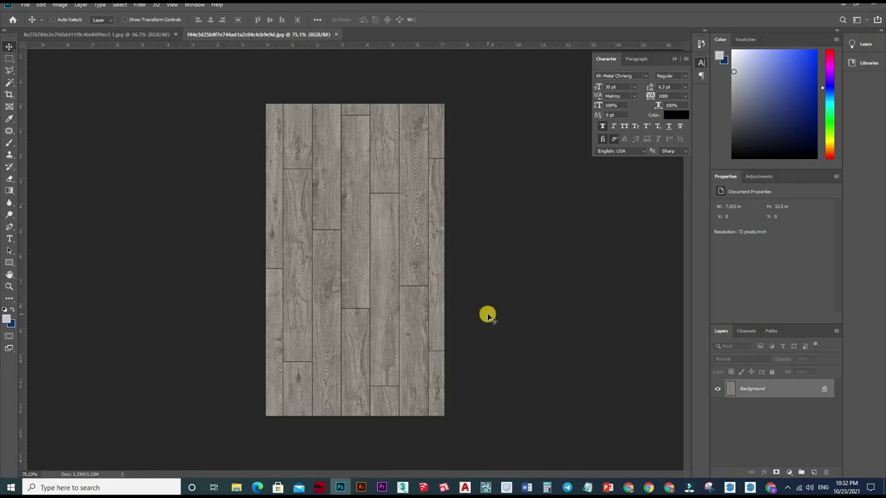
{"action": "key", "text": "ctrl+m"}
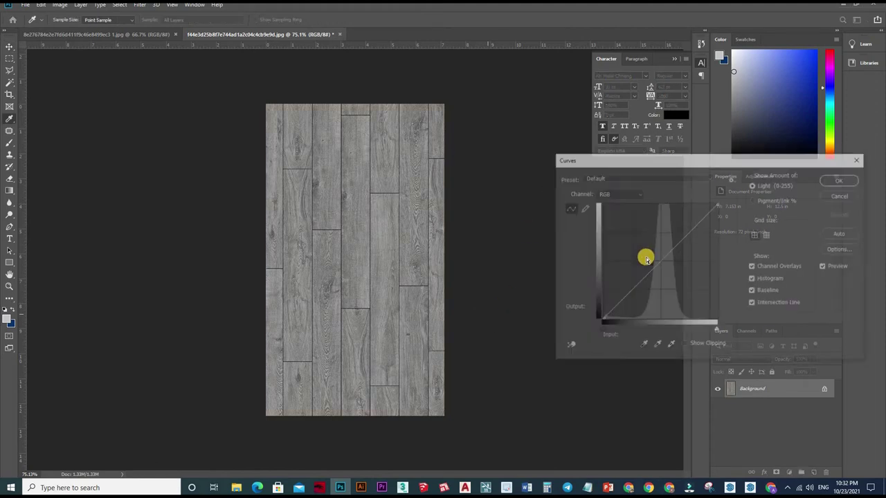
{"action": "left_click_drag", "start_coordinate": [652, 244], "coordinate": [647, 239]}
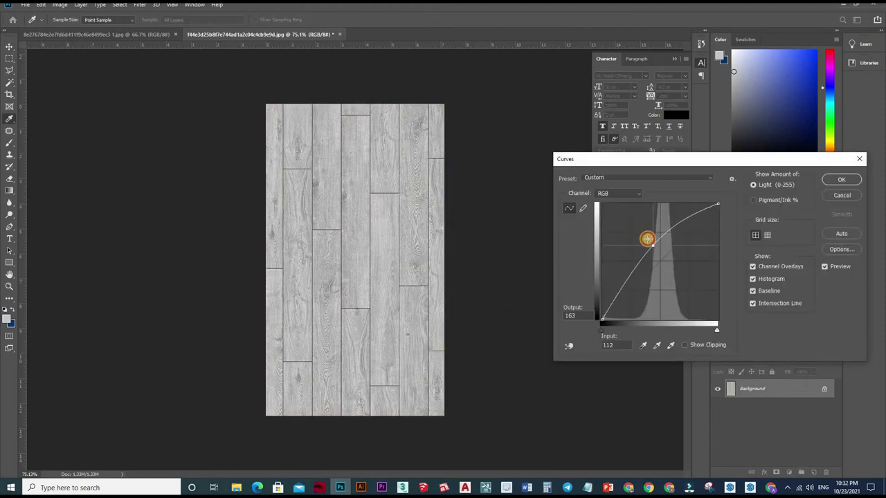
{"action": "left_click", "coordinate": [840, 181]}
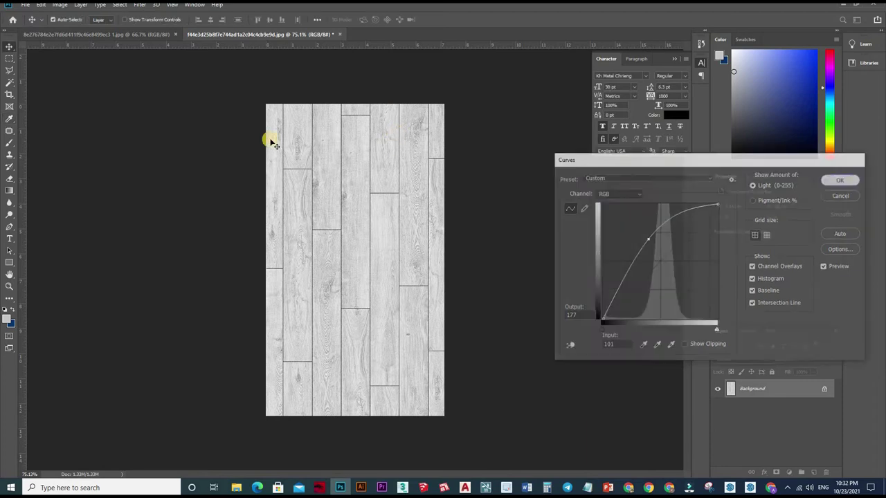
Step: Save the brightened texture as a new JPEG copy with ' 1' appended to its name
{"action": "key", "text": "alt+f"}
{"action": "key", "text": "Down"}
{"action": "key", "text": "Down"}
{"action": "key", "text": "Down"}
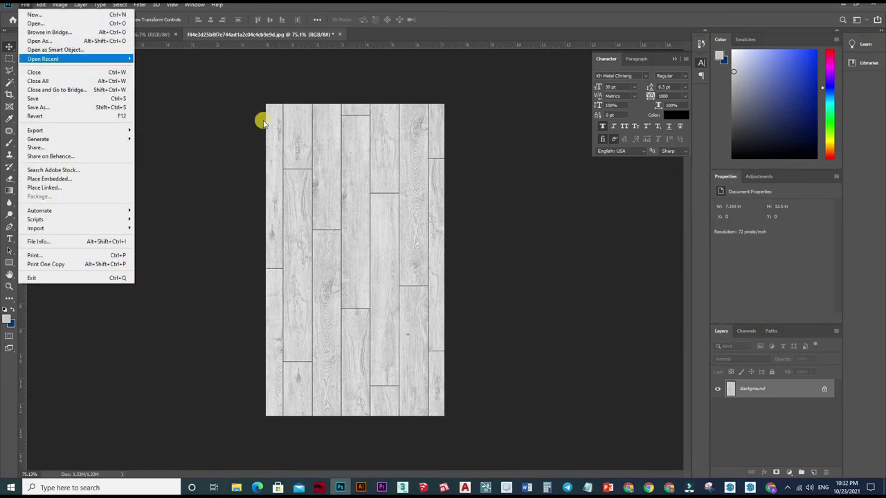
{"action": "key", "text": "Down"}
{"action": "key", "text": "Down"}
{"action": "key", "text": "Down"}
{"action": "key", "text": "Down"}
{"action": "key", "text": "Down"}
{"action": "key", "text": "Return"}
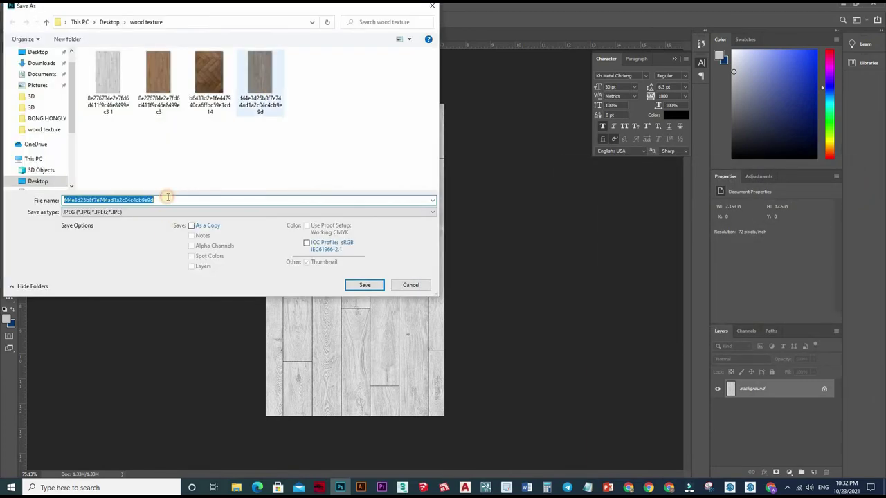
{"action": "left_click", "coordinate": [168, 199]}
{"action": "type", "text": "1"}
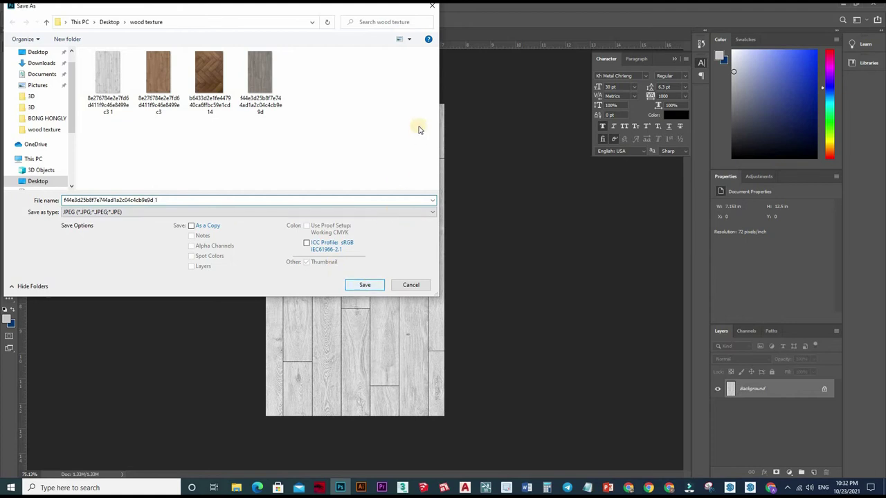
{"action": "key", "text": "Return"}
{"action": "left_click", "coordinate": [488, 119]}
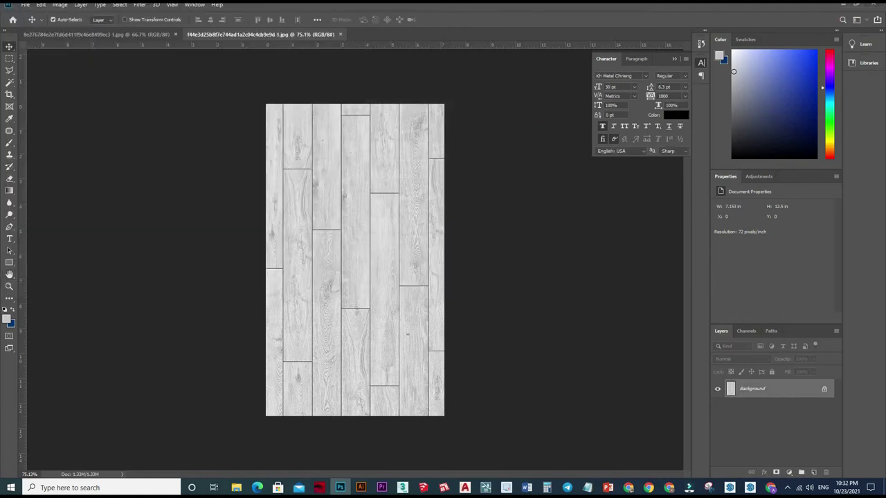
{"action": "key", "text": "alt+Tab"}
{"action": "key", "text": "alt+Tab"}
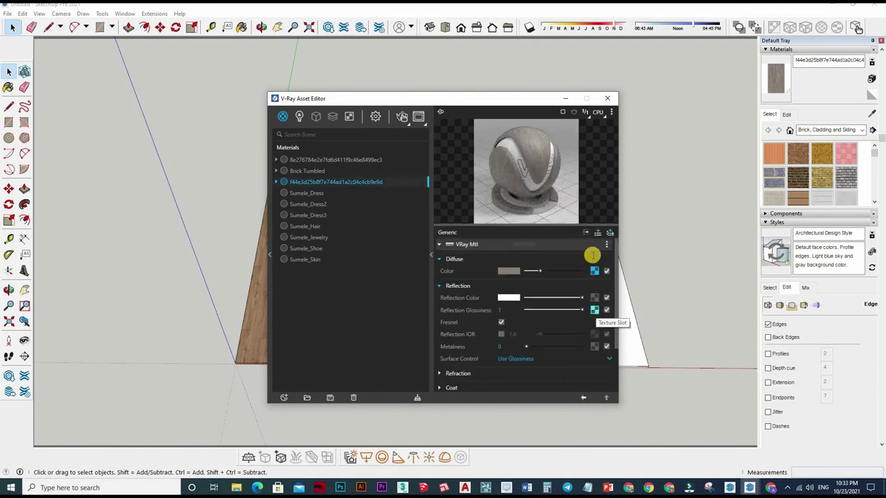
Step: Load the brightened wood image into the glossiness Bitmap
{"action": "left_click", "coordinate": [594, 270]}
{"action": "left_click", "coordinate": [609, 256]}
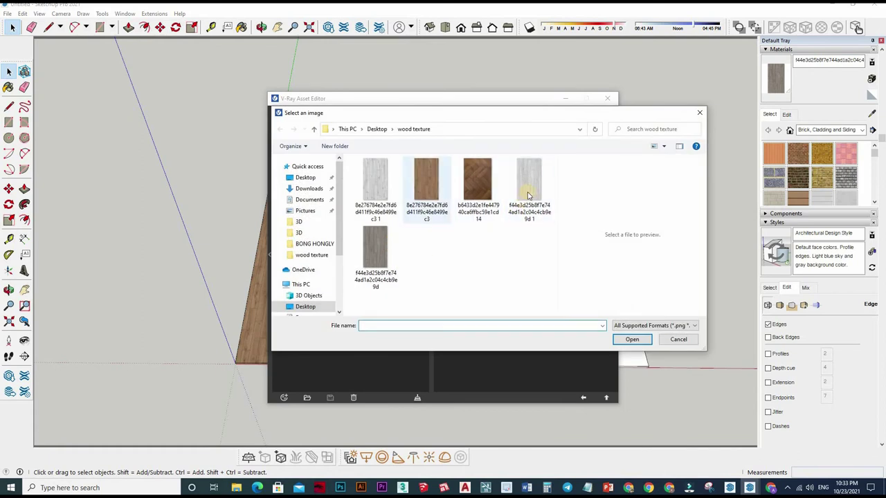
{"action": "left_click", "coordinate": [375, 249]}
{"action": "left_click", "coordinate": [528, 183]}
{"action": "left_click", "coordinate": [632, 339]}
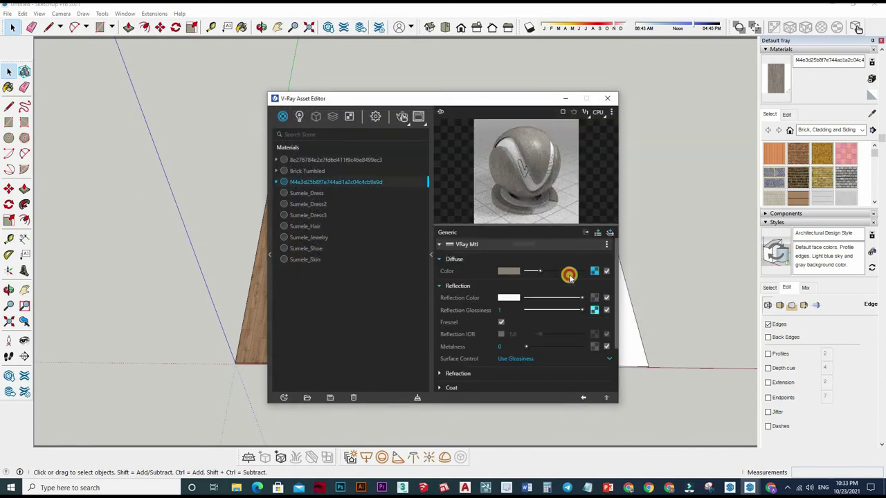
Step: Set the bitmap's colour space to Custom Gamma Curve 0.8 and the bump amount to 0.1
{"action": "left_click", "coordinate": [568, 275]}
{"action": "left_click", "coordinate": [526, 270]}
{"action": "left_click", "coordinate": [528, 282]}
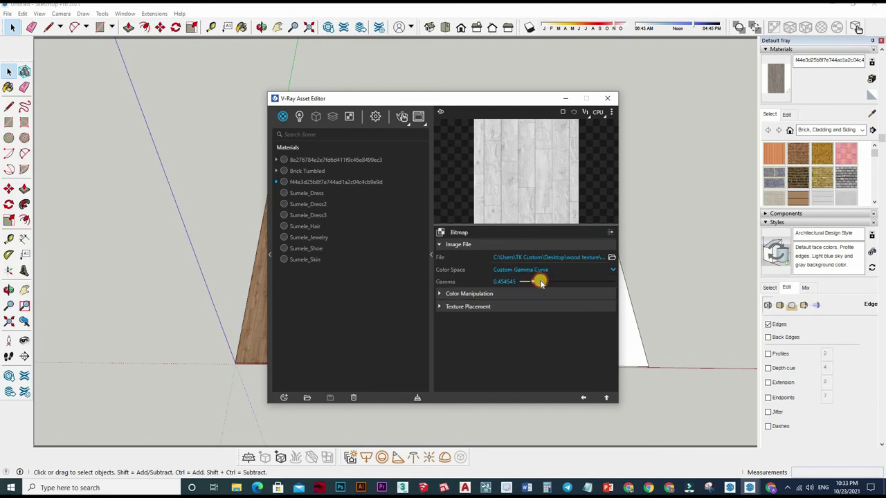
{"action": "left_click_drag", "start_coordinate": [539, 283], "coordinate": [542, 282]}
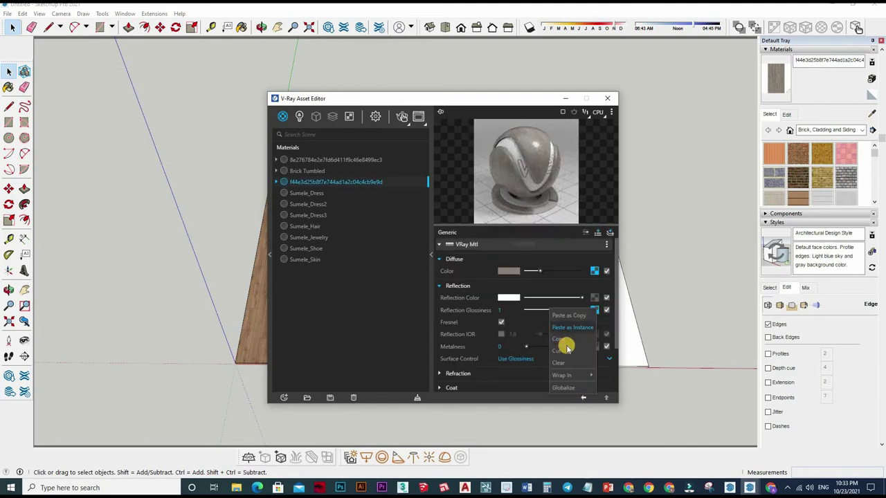
{"action": "scroll", "coordinate": [566, 346], "scroll_direction": "down", "scroll_amount": 2}
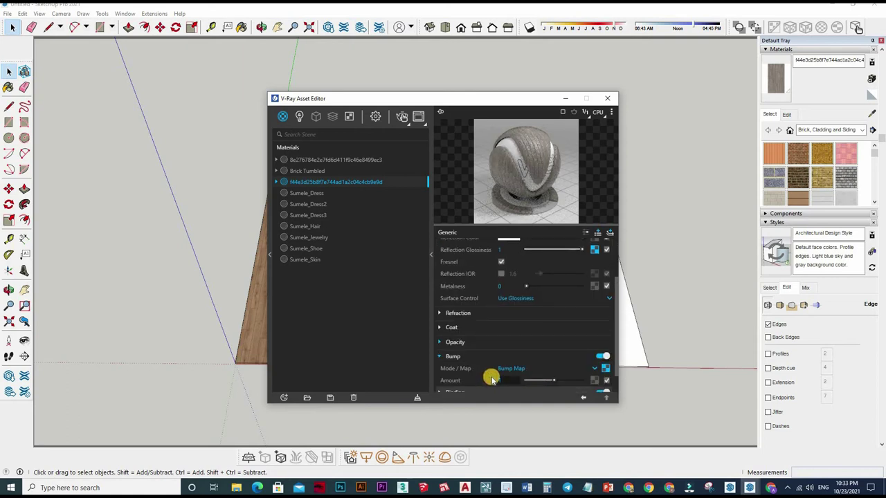
{"action": "left_click", "coordinate": [499, 379]}
{"action": "key", "text": "Return"}
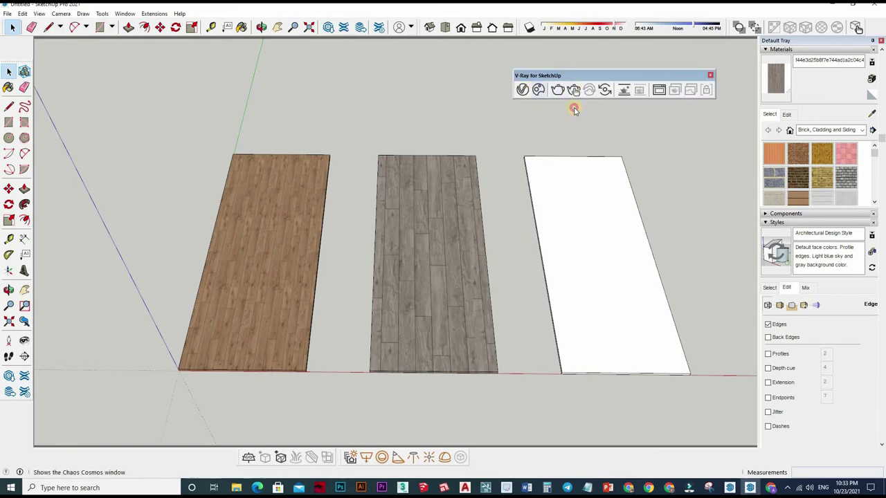
Step: Inspect the Frame Buffer render of the brown, updated grey and white panels
{"action": "scroll", "coordinate": [385, 327], "scroll_direction": "up", "scroll_amount": 5}
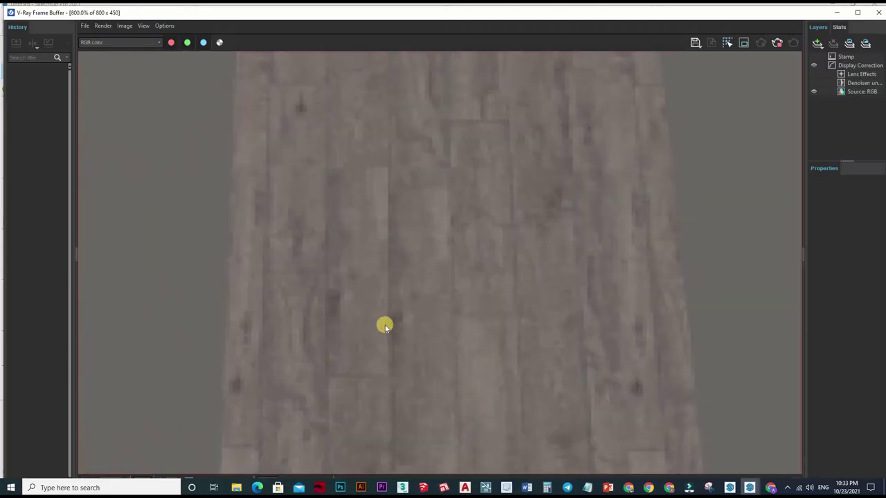
{"action": "scroll", "coordinate": [499, 337], "scroll_direction": "down", "scroll_amount": 3}
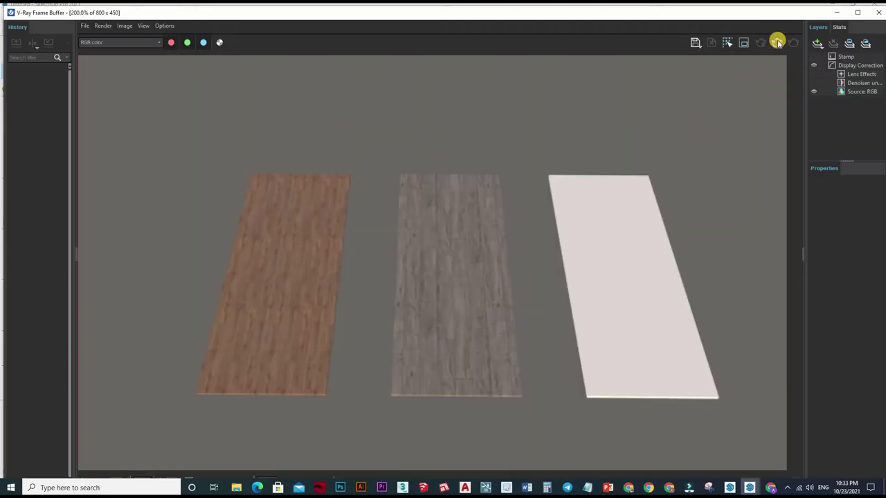
Step: Return to the model and drag the herringbone wood image in beside the white panel
{"action": "key", "text": "alt+Tab"}
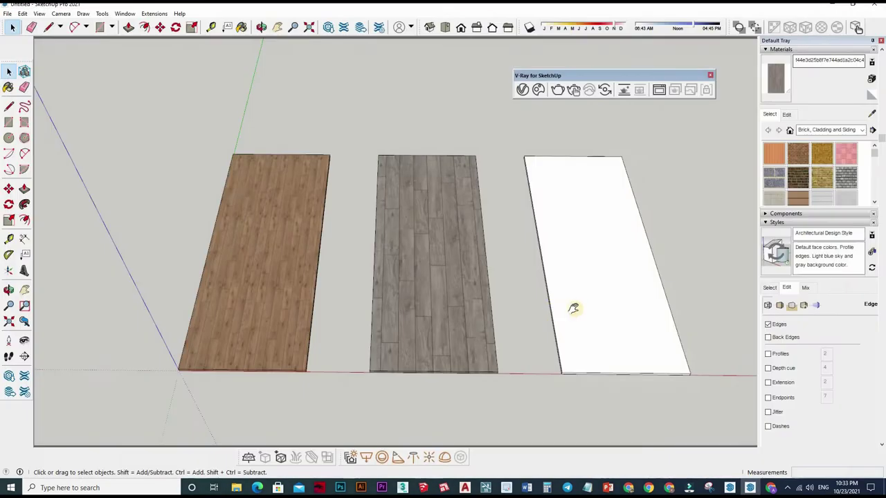
{"action": "middle_click_drag", "start_coordinate": [551, 310], "coordinate": [474, 296], "text": "shift"}
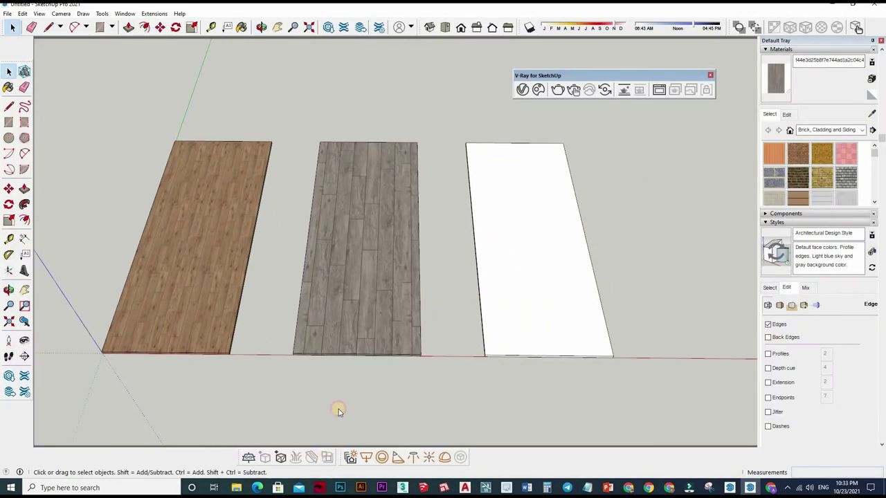
{"action": "left_click", "coordinate": [320, 443]}
{"action": "left_click_drag", "start_coordinate": [204, 70], "coordinate": [613, 353]}
Step: Rotate the herringbone image about the red axis into place
{"action": "key", "text": "s"}
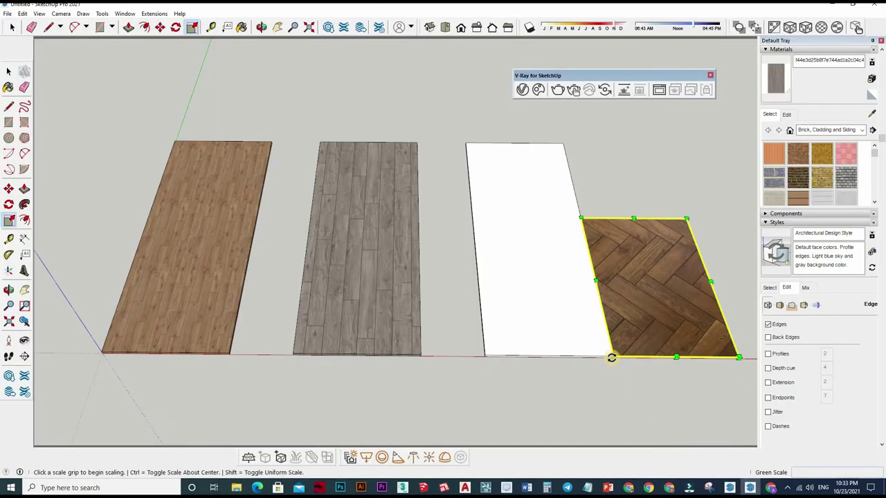
{"action": "key", "text": "q"}
{"action": "key", "text": "Right"}
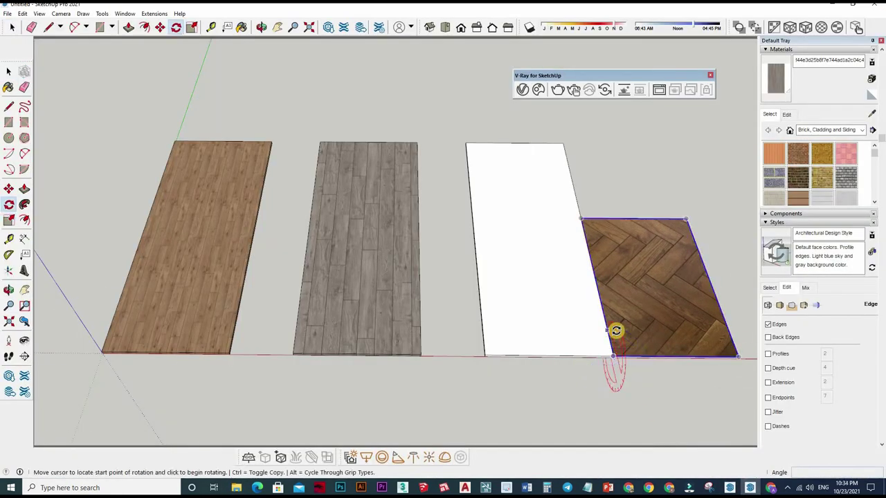
{"action": "left_click", "coordinate": [613, 357]}
{"action": "key", "text": "Return"}
{"action": "mouse_move", "coordinate": [602, 321]}
{"action": "middle_mouse_down"}
{"action": "mouse_move", "coordinate": [600, 310]}
{"action": "mouse_move", "coordinate": [624, 375]}
{"action": "mouse_move", "coordinate": [604, 251]}
{"action": "middle_mouse_up"}
{"action": "key", "text": "space"}
{"action": "right_click", "coordinate": [599, 367]}
Step: Explode the herringbone image, sample its material, delete it, and paint the third panel's face
{"action": "left_click", "coordinate": [623, 363]}
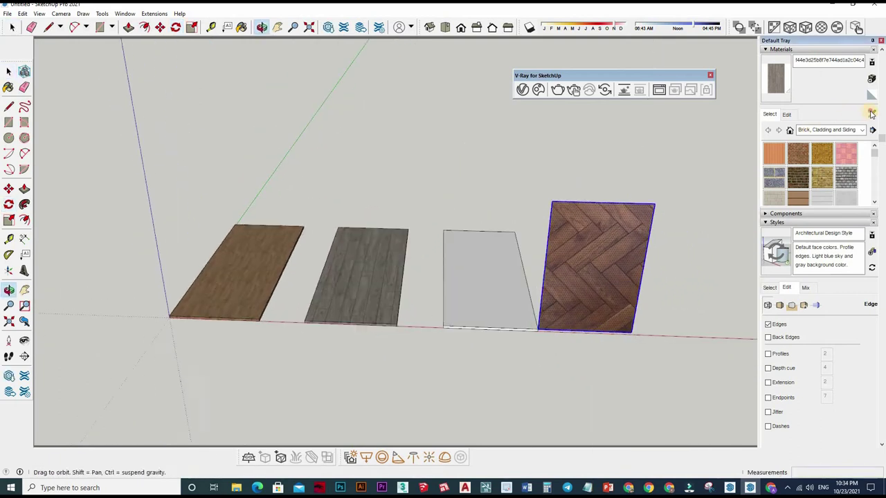
{"action": "left_click", "coordinate": [610, 270], "text": "alt"}
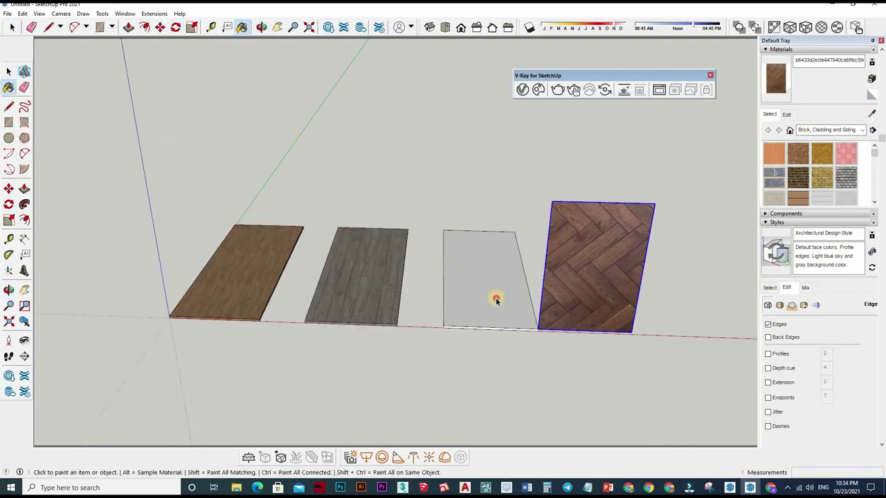
{"action": "key", "text": "Delete"}
{"action": "key", "text": "space"}
{"action": "double_click", "coordinate": [498, 298]}
{"action": "left_click", "coordinate": [509, 296]}
{"action": "key", "text": "b"}
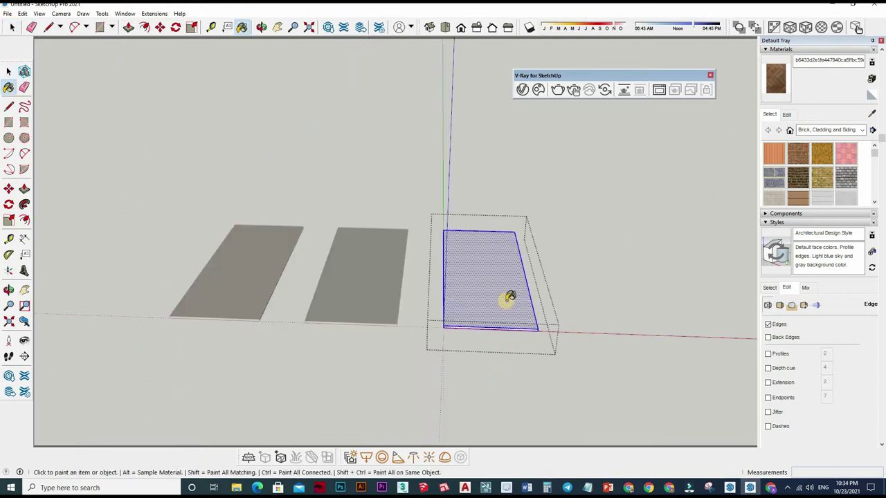
{"action": "left_click", "coordinate": [509, 297]}
Step: Reproject the herringbone texture onto the third panel's painted face
{"action": "middle_click_drag", "start_coordinate": [537, 249], "coordinate": [508, 300]}
{"action": "right_click", "coordinate": [507, 300]}
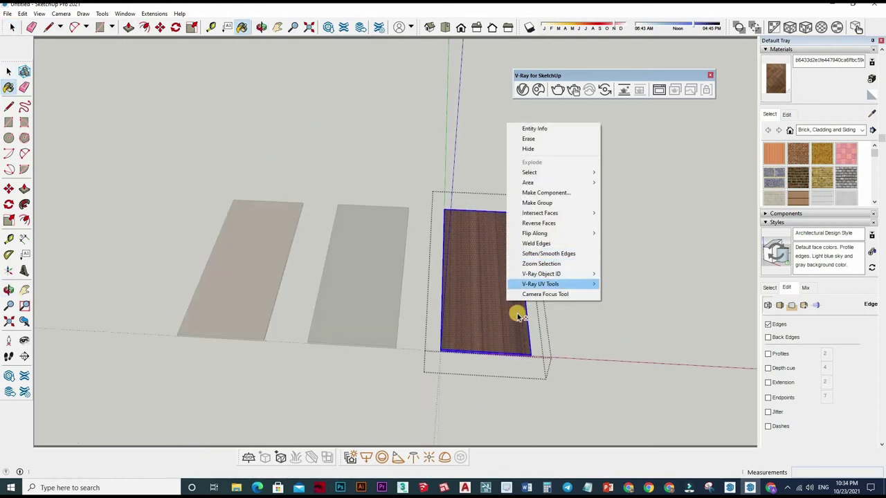
{"action": "left_click", "coordinate": [626, 284]}
{"action": "scroll", "coordinate": [469, 271], "scroll_direction": "up", "scroll_amount": 3}
{"action": "right_click", "coordinate": [479, 444]}
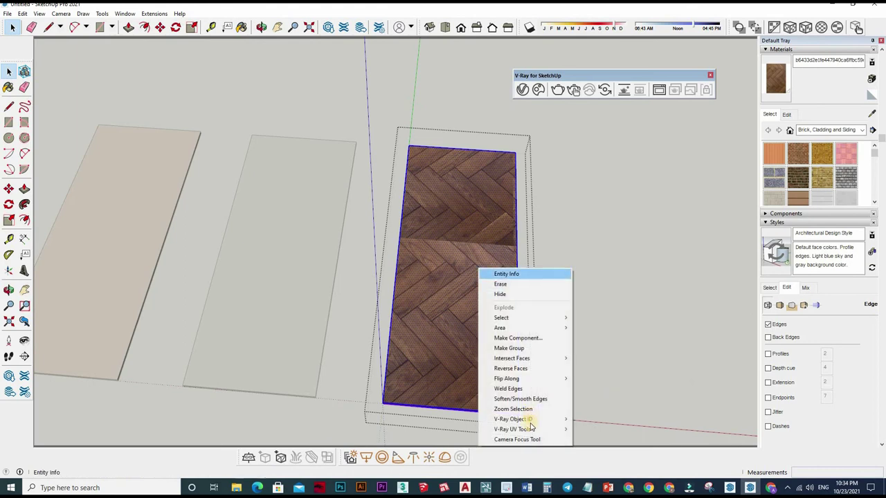
{"action": "left_click", "coordinate": [477, 257]}
Step: Enlarge the herringbone texture tiles on the third panel using Texture Position
{"action": "right_click", "coordinate": [477, 257]}
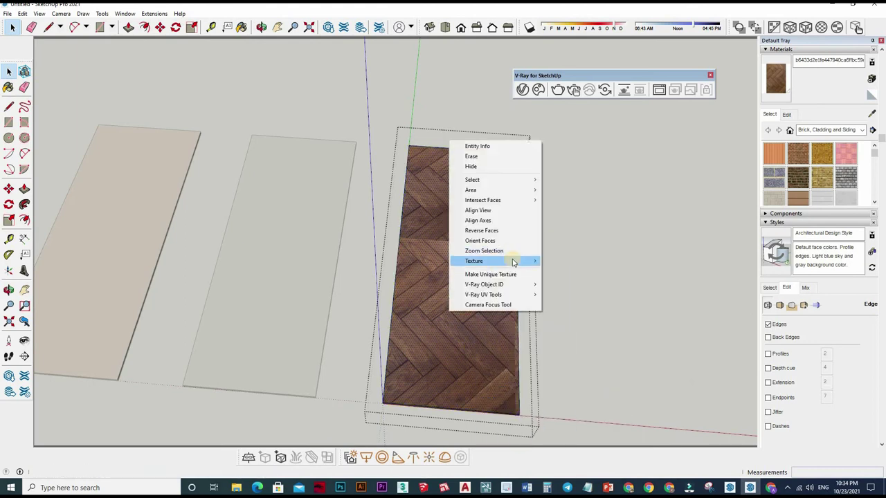
{"action": "mouse_move", "coordinate": [495, 261]}
{"action": "left_click", "coordinate": [564, 261]}
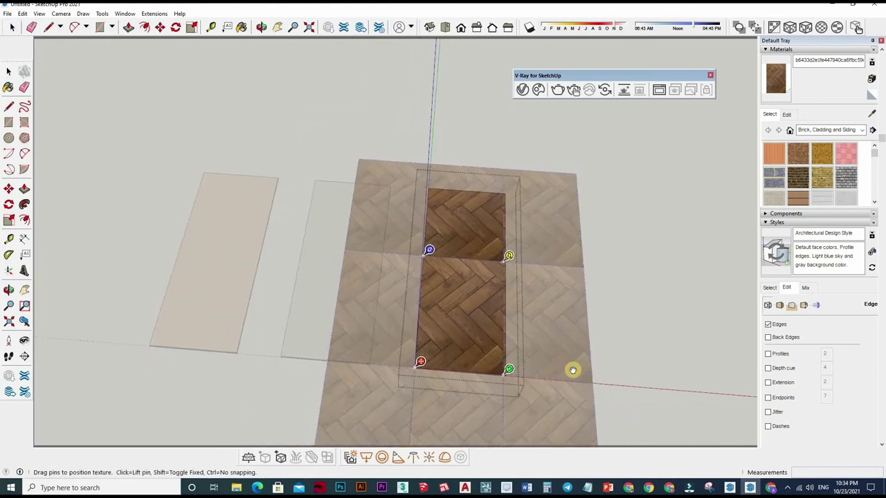
{"action": "middle_click_drag", "start_coordinate": [572, 369], "coordinate": [573, 351]}
{"action": "left_click_drag", "start_coordinate": [498, 348], "coordinate": [550, 360]}
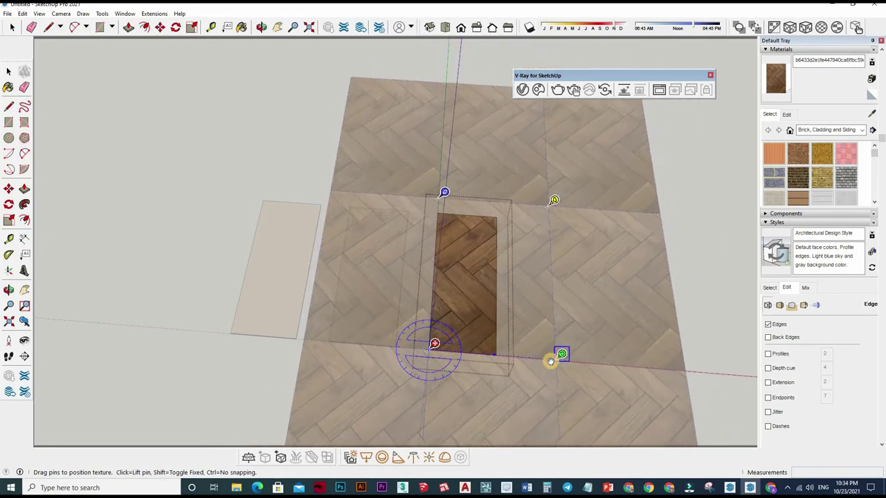
{"action": "scroll", "coordinate": [496, 324], "scroll_direction": "down", "scroll_amount": 3}
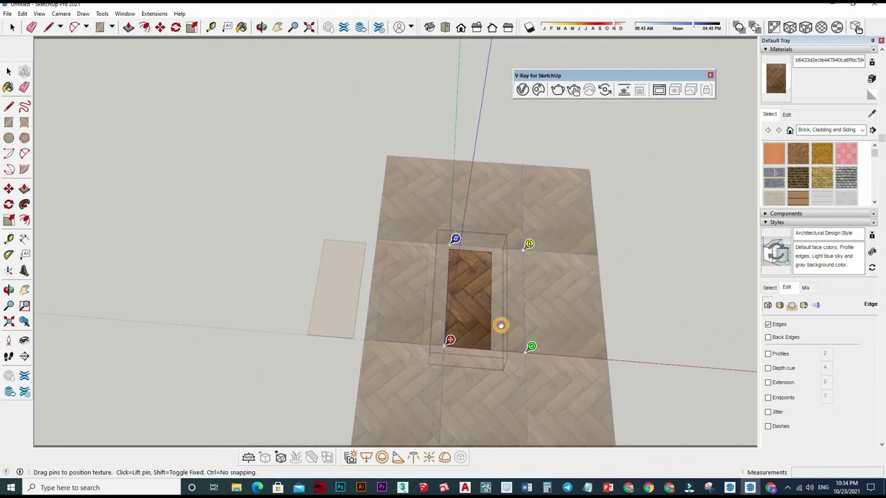
{"action": "middle_click_drag", "start_coordinate": [500, 325], "coordinate": [480, 279]}
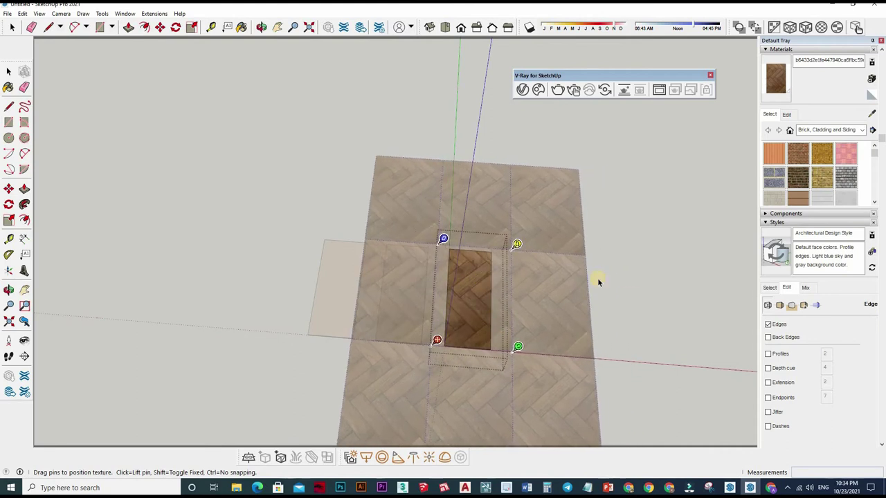
{"action": "left_click", "coordinate": [599, 280]}
{"action": "scroll", "coordinate": [480, 317], "scroll_direction": "down", "scroll_amount": 3}
{"action": "middle_click_drag", "start_coordinate": [480, 316], "coordinate": [484, 311]}
{"action": "scroll", "coordinate": [550, 315], "scroll_direction": "up", "scroll_amount": 4}
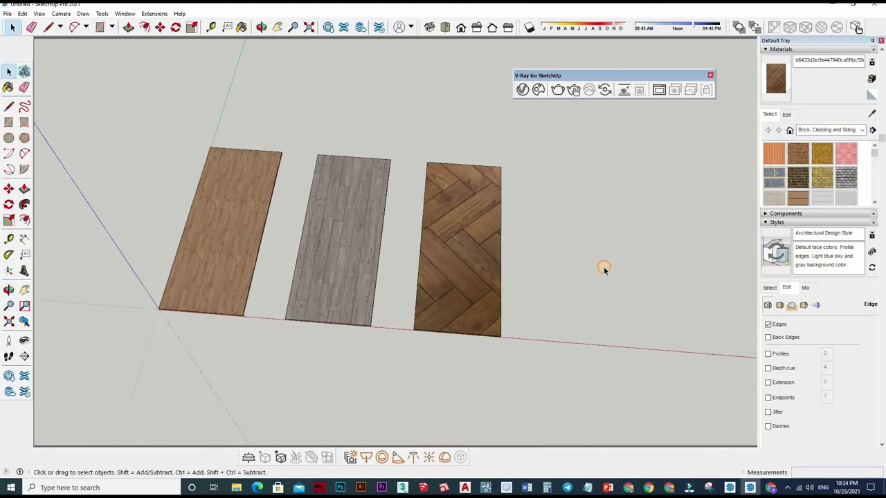
{"action": "middle_click_drag", "start_coordinate": [603, 267], "coordinate": [538, 78]}
Step: Switch to Top view and set the herringbone material's reflection colour to white
{"action": "key", "text": "F2"}
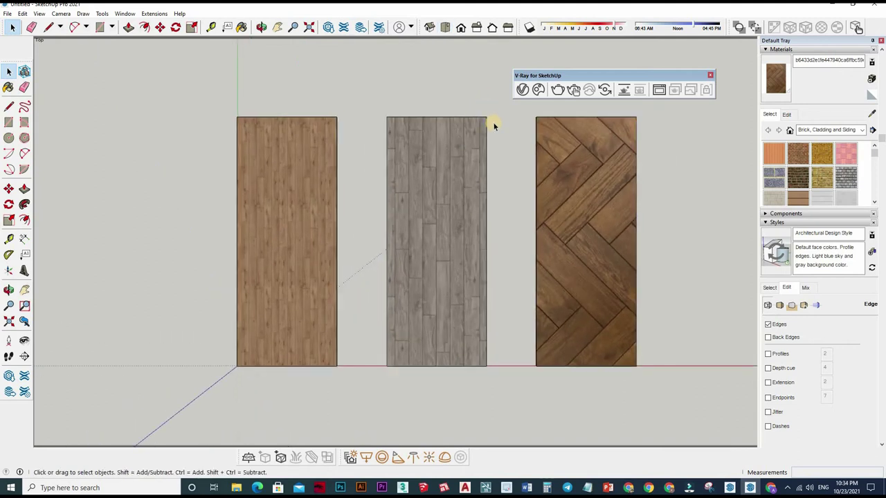
{"action": "left_click", "coordinate": [522, 89]}
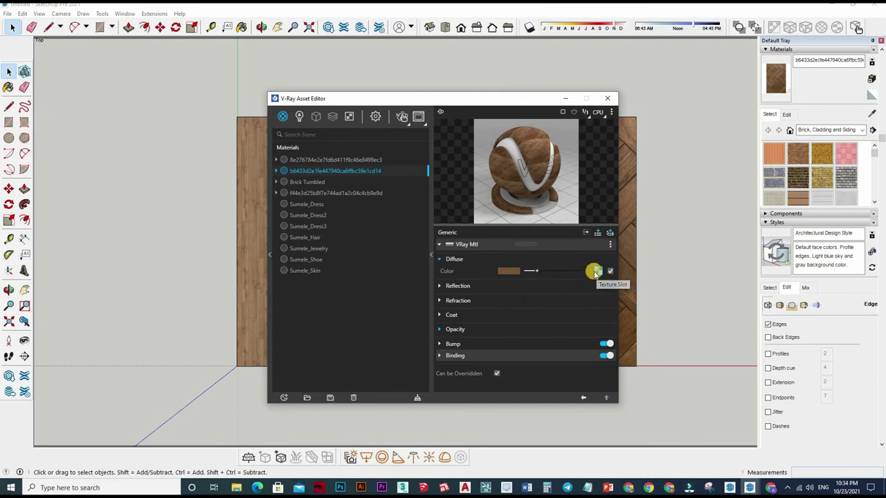
{"action": "left_click", "coordinate": [578, 284]}
{"action": "left_click_drag", "start_coordinate": [526, 298], "coordinate": [581, 297]}
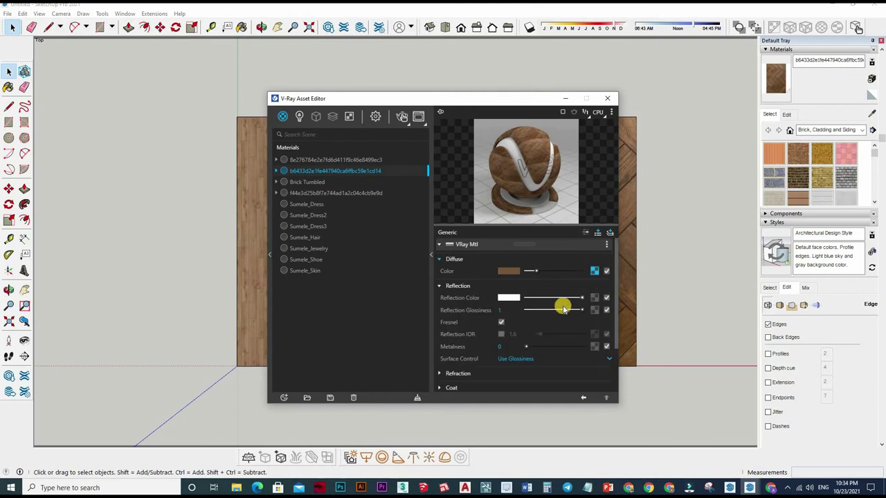
Step: Map a desaturated Color Correction copy of the wood texture to glossiness, brightness 0.626
{"action": "left_click", "coordinate": [595, 271]}
{"action": "left_click", "coordinate": [593, 300]}
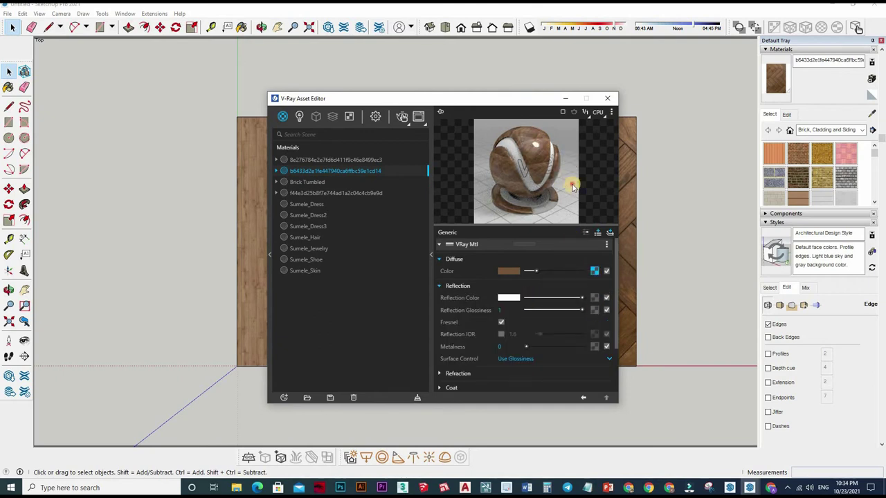
{"action": "left_click", "coordinate": [574, 182]}
{"action": "right_click", "coordinate": [608, 255]}
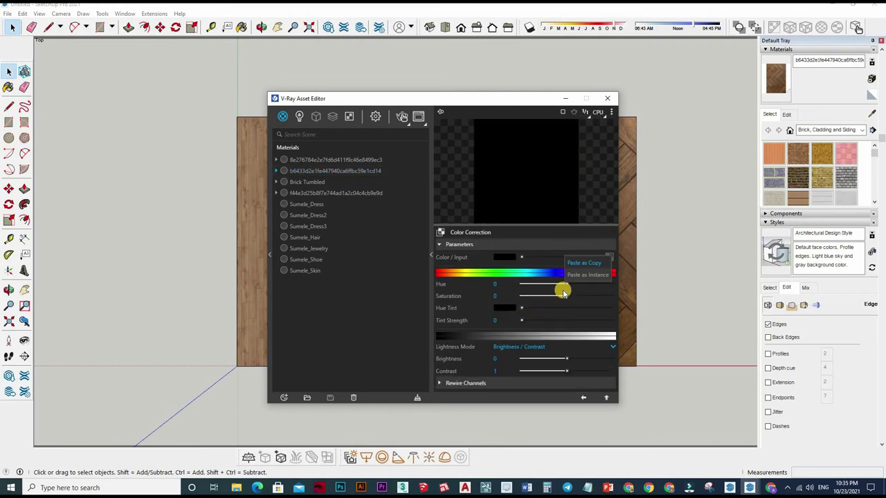
{"action": "left_click_drag", "start_coordinate": [563, 295], "coordinate": [526, 295]}
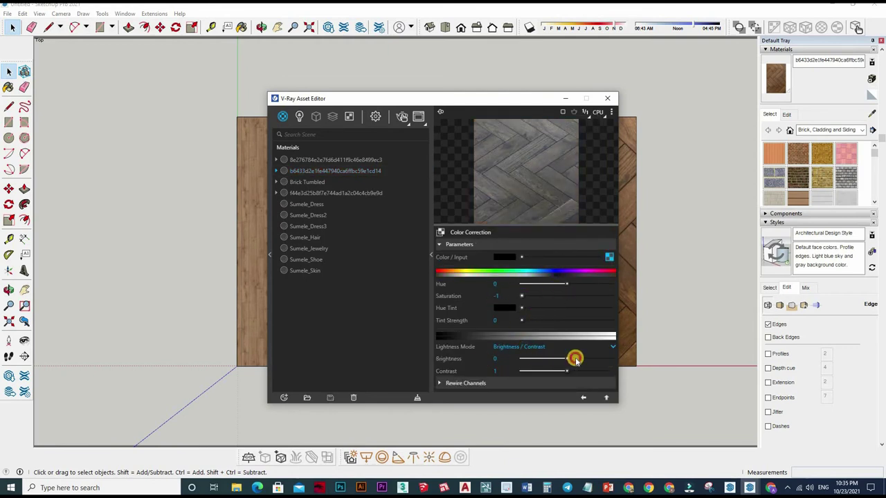
{"action": "left_click", "coordinate": [586, 358]}
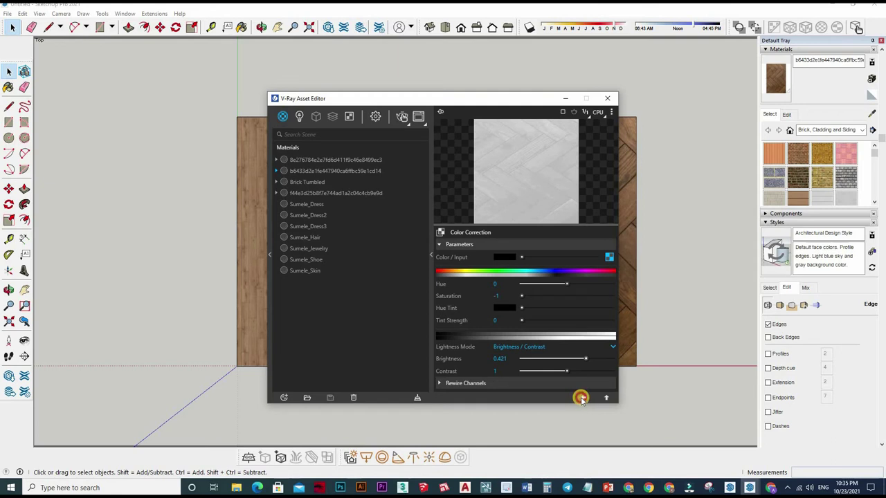
{"action": "left_click", "coordinate": [581, 398]}
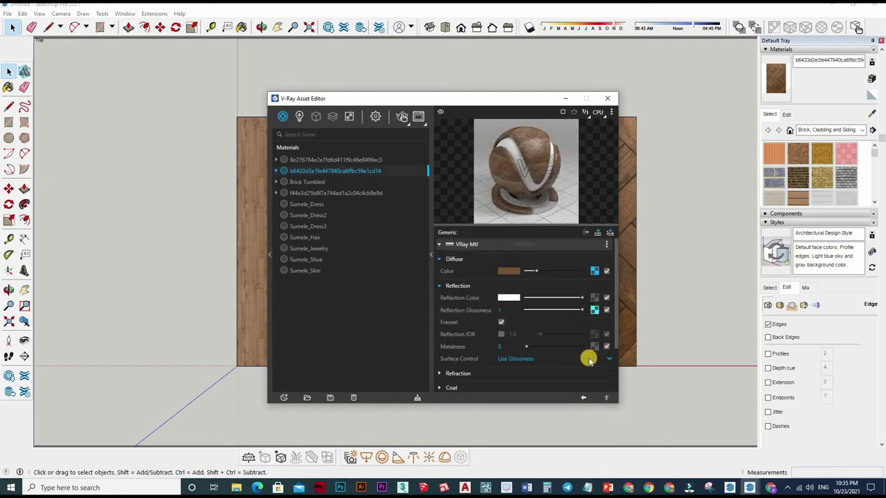
{"action": "left_click", "coordinate": [592, 359]}
{"action": "left_click", "coordinate": [594, 359]}
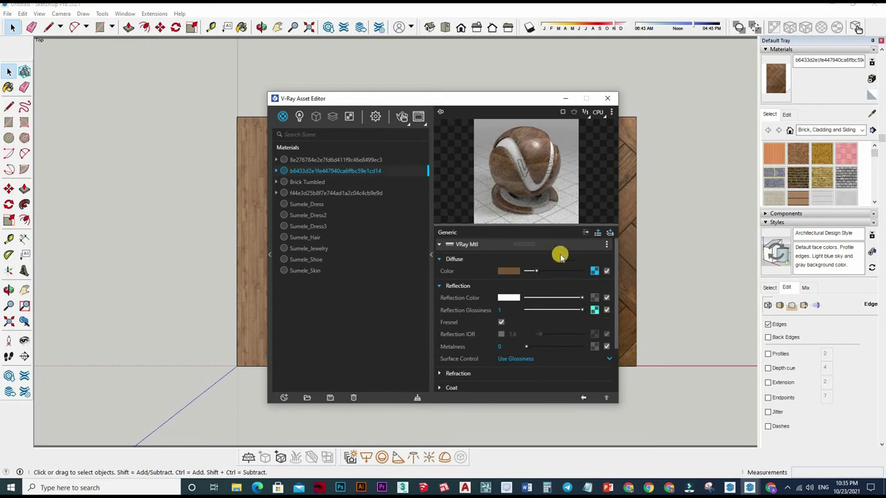
Step: Set the herringbone material's bump amount to 0.1 and close the editor to view the render
{"action": "scroll", "coordinate": [538, 356], "scroll_direction": "down", "scroll_amount": 2}
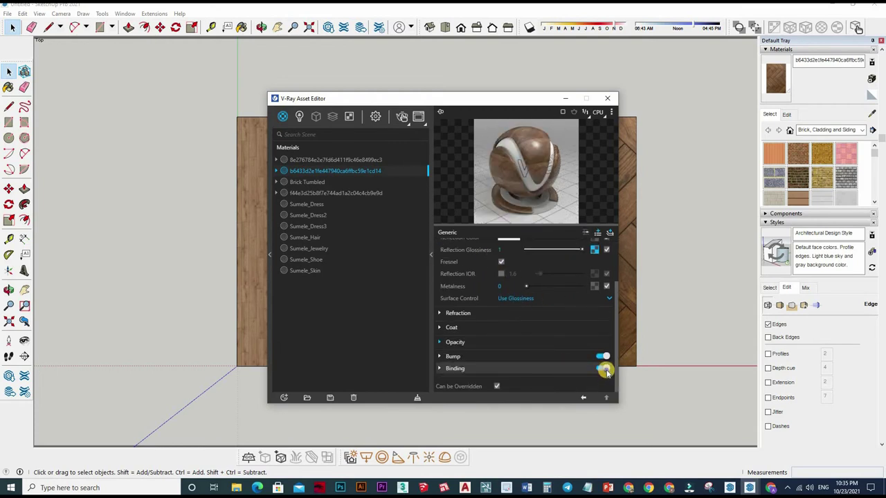
{"action": "left_click", "coordinate": [587, 357]}
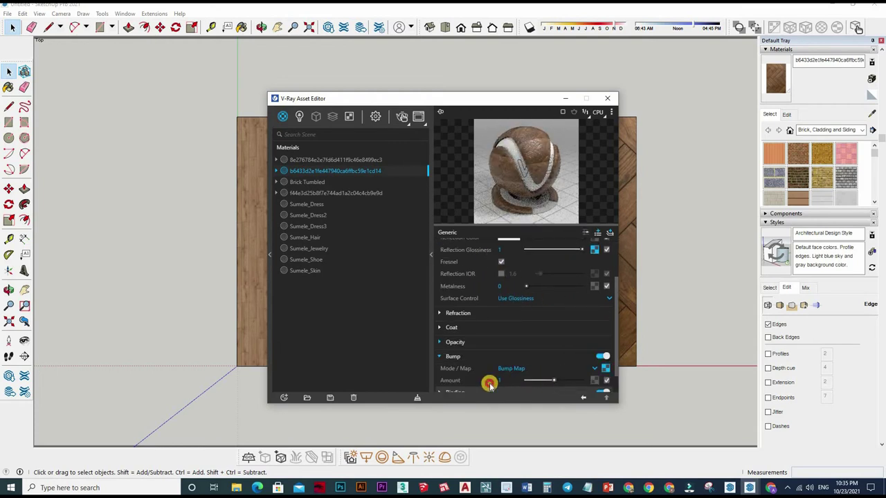
{"action": "left_click", "coordinate": [493, 380]}
{"action": "type", "text": "0.1"}
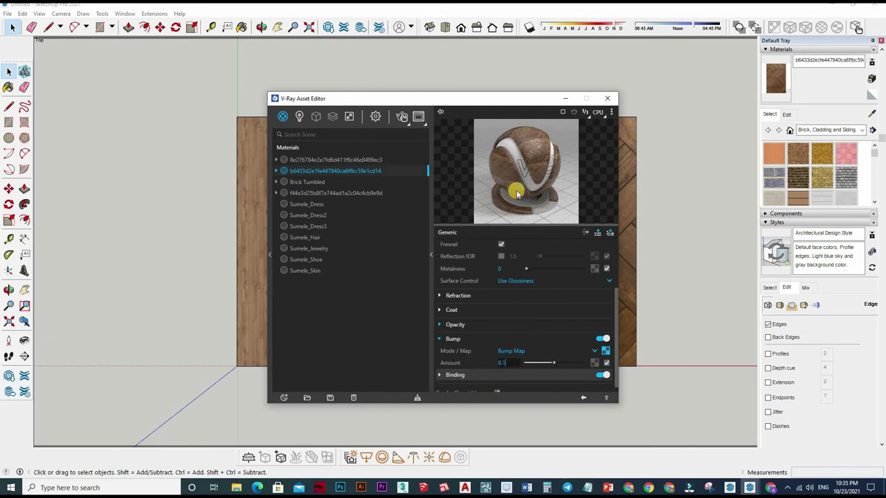
{"action": "key", "text": "Return"}
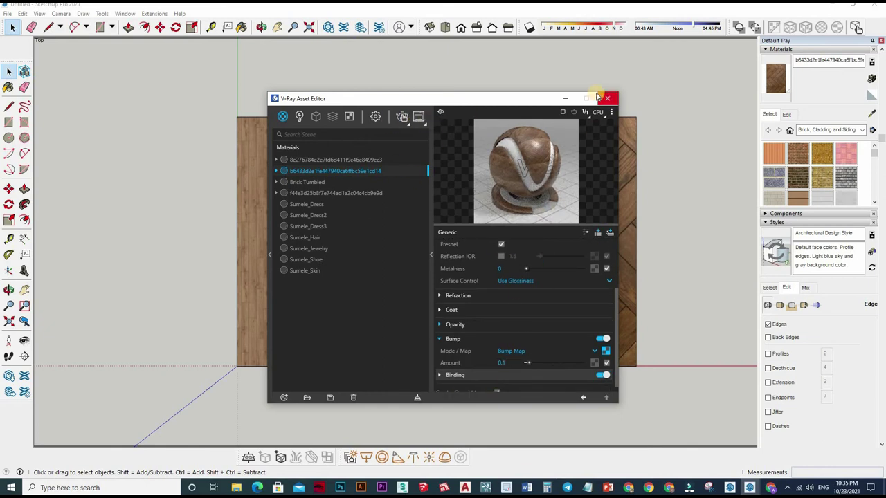
{"action": "left_click", "coordinate": [606, 98]}
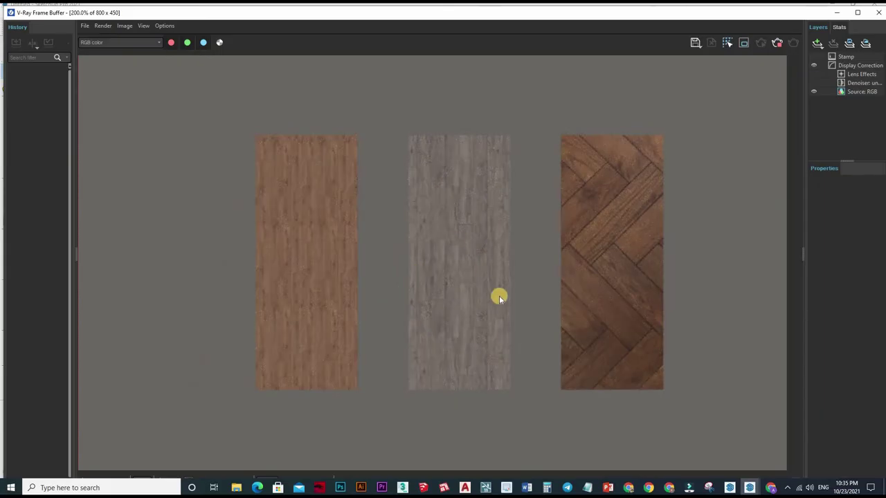
Step: Zoom in and out of the 800×450 test render to inspect the brown, grey and herringbone panels
{"action": "scroll", "coordinate": [501, 294], "scroll_direction": "down", "scroll_amount": 2}
{"action": "scroll", "coordinate": [515, 263], "scroll_direction": "up", "scroll_amount": 3}
{"action": "scroll", "coordinate": [609, 291], "scroll_direction": "up", "scroll_amount": 3}
{"action": "scroll", "coordinate": [619, 208], "scroll_direction": "down", "scroll_amount": 4}
{"action": "scroll", "coordinate": [609, 277], "scroll_direction": "up", "scroll_amount": 3}
{"action": "scroll", "coordinate": [679, 212], "scroll_direction": "down", "scroll_amount": 3}
{"action": "scroll", "coordinate": [433, 226], "scroll_direction": "up", "scroll_amount": 2}
{"action": "scroll", "coordinate": [523, 276], "scroll_direction": "down", "scroll_amount": 2}
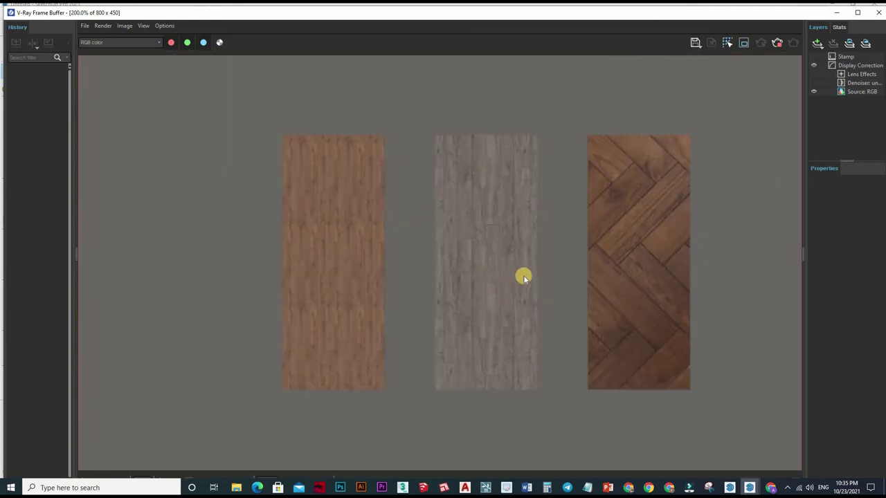
{"action": "scroll", "coordinate": [698, 131], "scroll_direction": "up", "scroll_amount": 2}
{"action": "scroll", "coordinate": [774, 69], "scroll_direction": "down", "scroll_amount": 5}
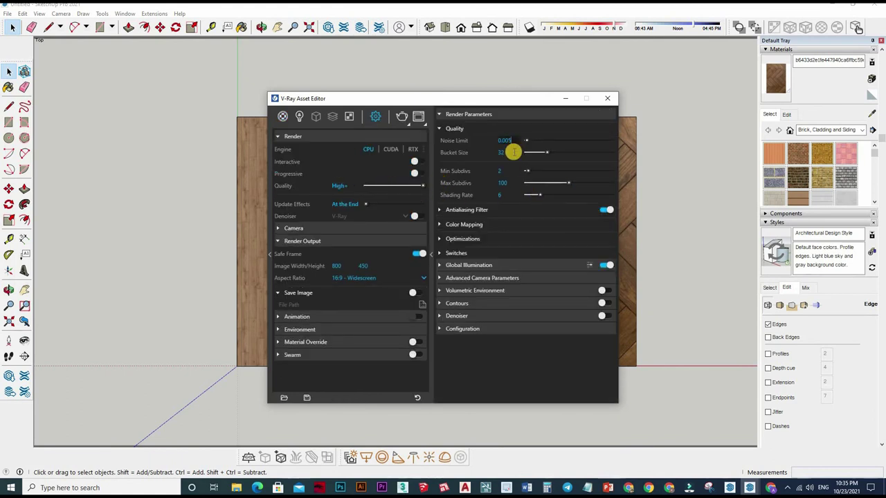
{"action": "type", "text": "0.001"}
Step: Set the sampler to noise limit 0.001 and max subdivs 16
{"action": "left_click", "coordinate": [522, 166]}
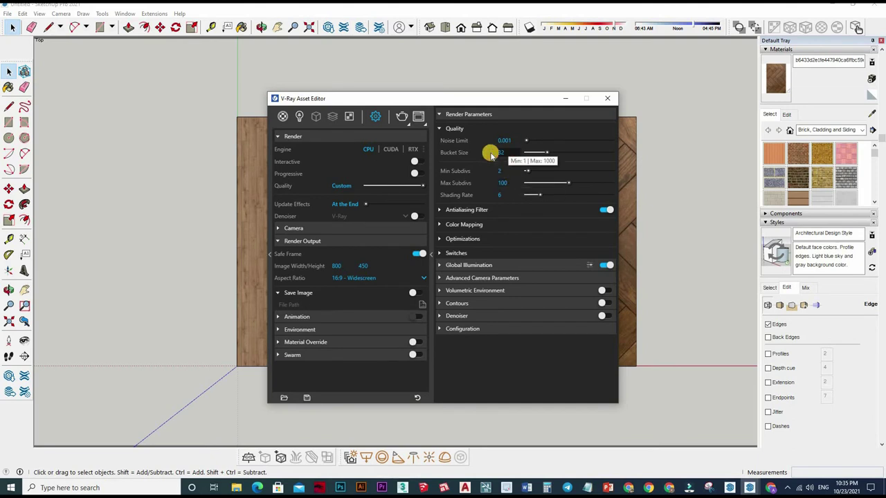
{"action": "left_click", "coordinate": [492, 153]}
{"action": "type", "text": "16"}
{"action": "left_click", "coordinate": [491, 184]}
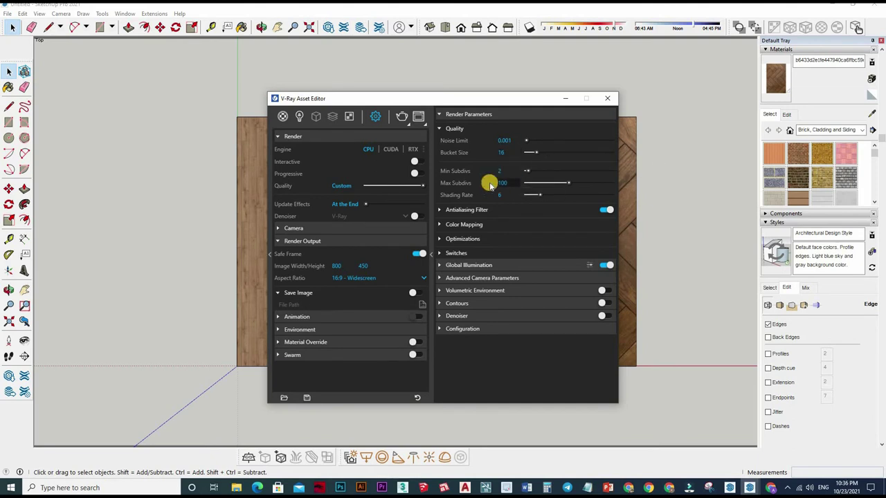
{"action": "left_click", "coordinate": [500, 152]}
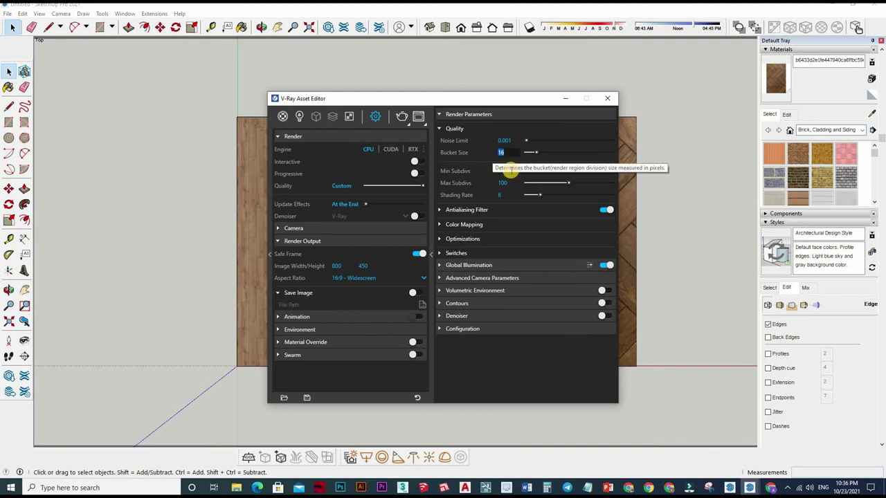
{"action": "left_click", "coordinate": [491, 184]}
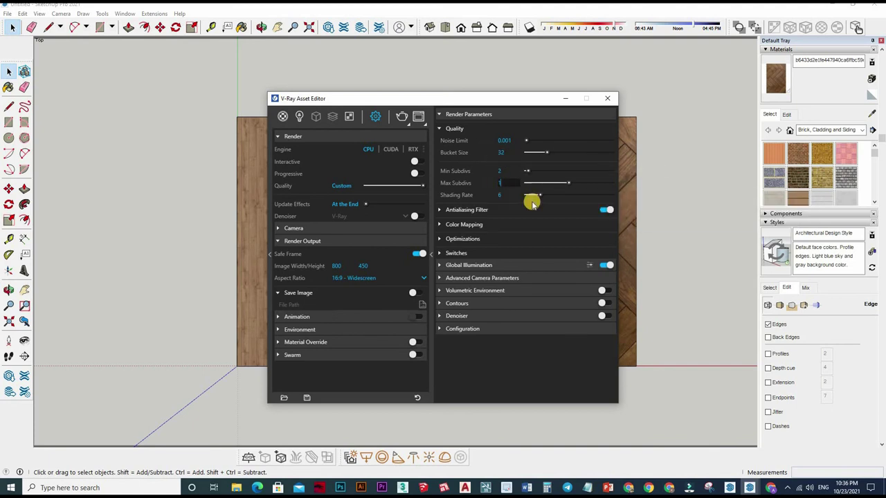
{"action": "type", "text": "6"}
{"action": "key", "text": "Return"}
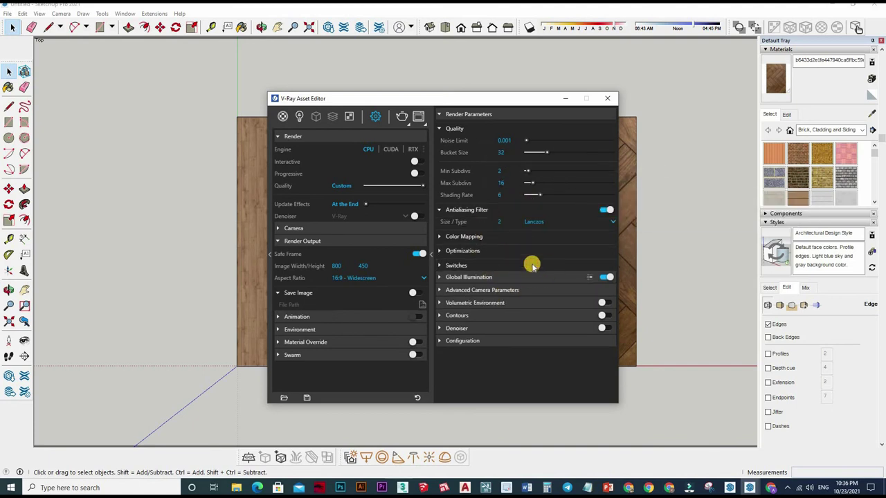
Step: Switch global illumination primary rays to irradiance map
{"action": "left_click", "coordinate": [523, 274]}
{"action": "left_click", "coordinate": [538, 280]}
{"action": "left_click", "coordinate": [547, 273]}
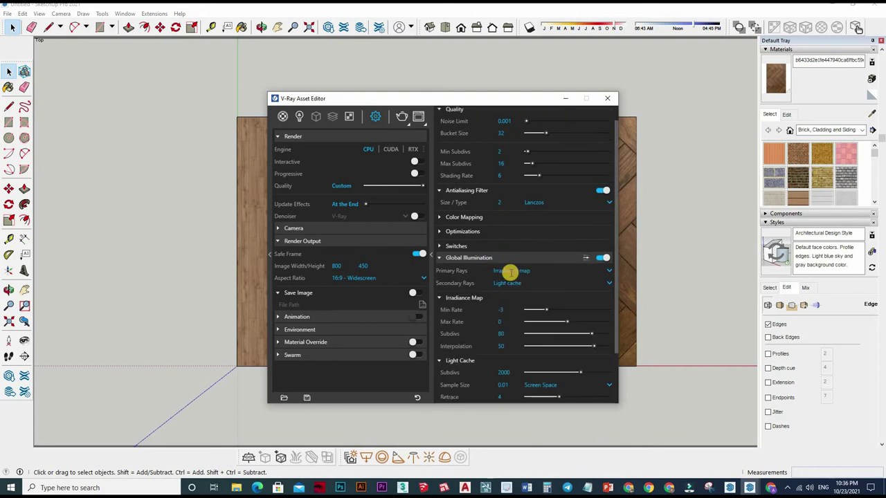
{"action": "scroll", "coordinate": [512, 273], "scroll_direction": "down", "scroll_amount": 3}
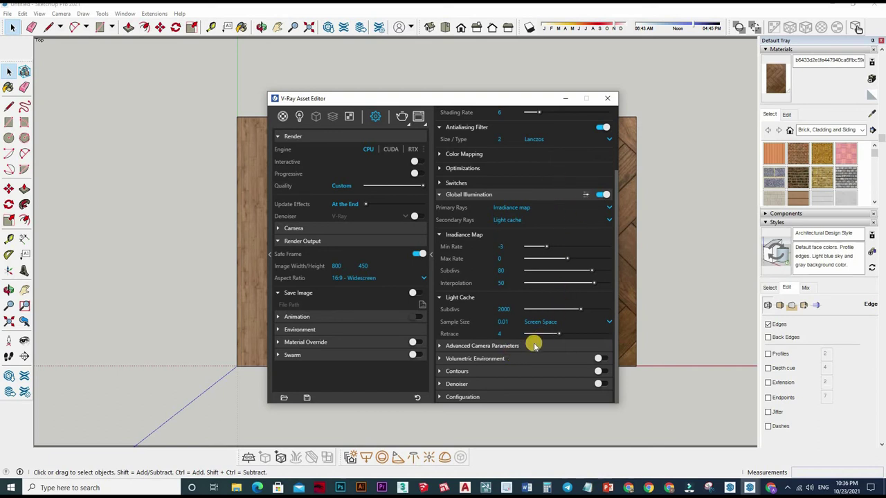
{"action": "scroll", "coordinate": [526, 339], "scroll_direction": "down", "scroll_amount": 3}
Step: Enable ambient occlusion with radius 4 and set the output to 1600×900
{"action": "left_click", "coordinate": [580, 352]}
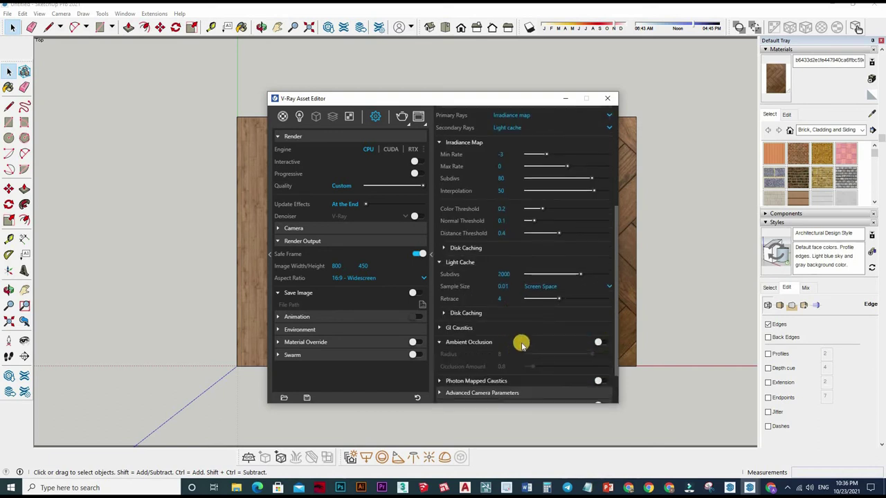
{"action": "scroll", "coordinate": [508, 307], "scroll_direction": "down", "scroll_amount": 2}
{"action": "type", "text": "4"}
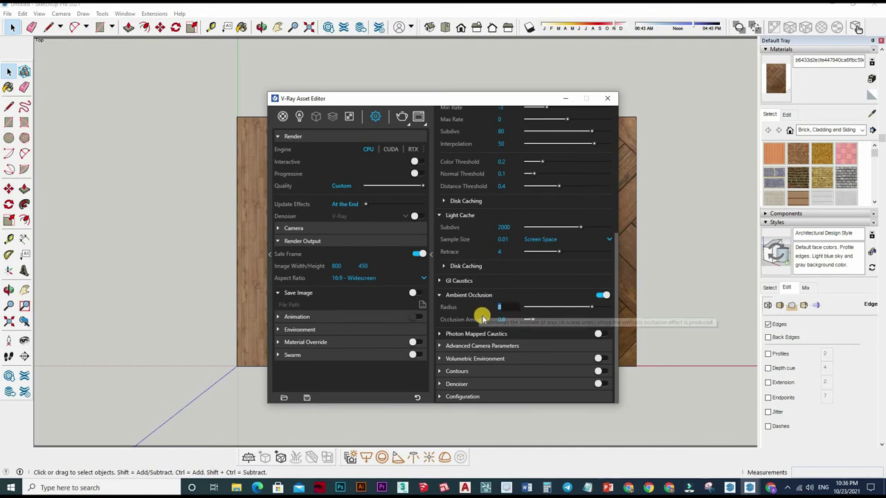
{"action": "key", "text": "Return"}
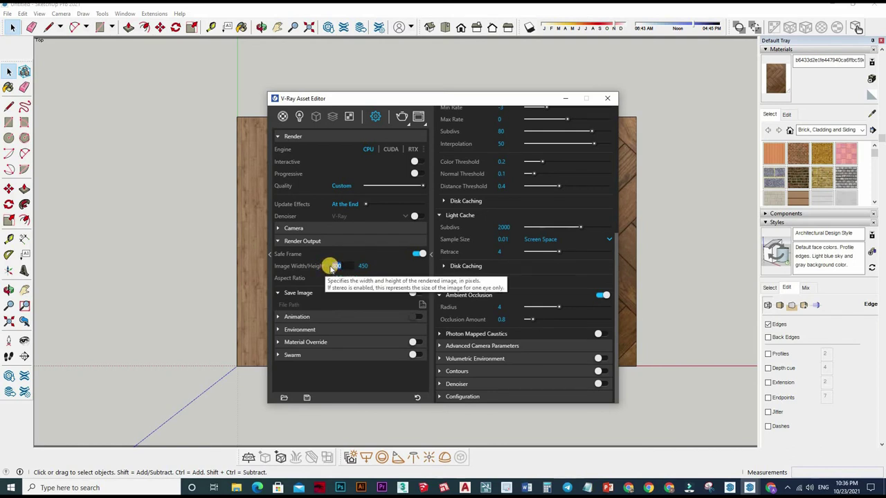
{"action": "type", "text": "1600"}
{"action": "key", "text": "Return"}
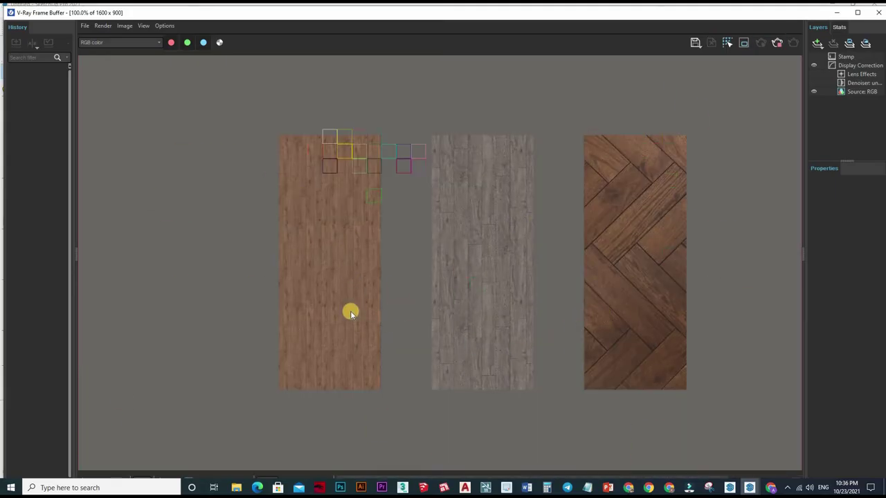
Step: Zoom into each panel of the finished 1600×900 render, then close the Frame Buffer
{"action": "scroll", "coordinate": [346, 263], "scroll_direction": "up", "scroll_amount": 2}
{"action": "scroll", "coordinate": [459, 330], "scroll_direction": "down", "scroll_amount": 2}
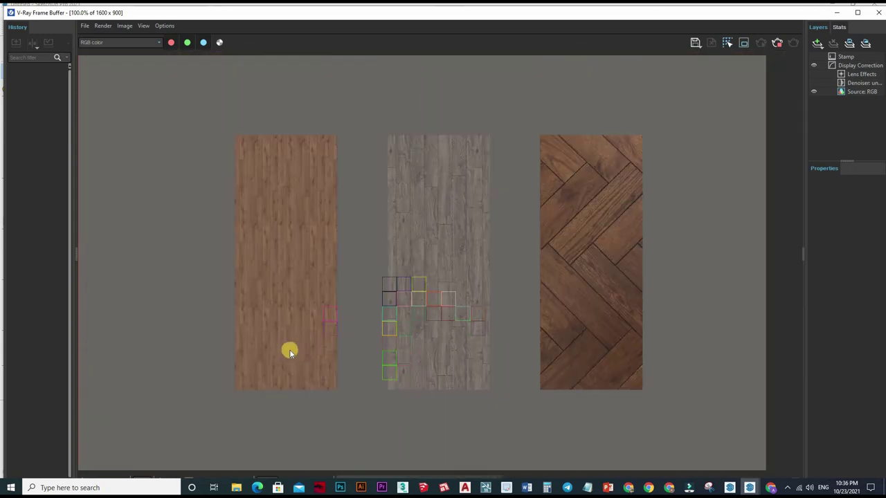
{"action": "scroll", "coordinate": [346, 223], "scroll_direction": "up", "scroll_amount": 2}
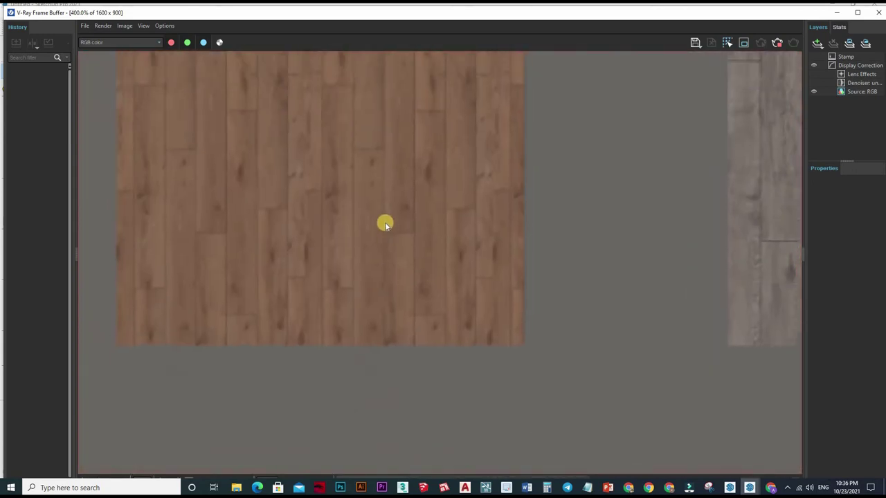
{"action": "scroll", "coordinate": [390, 242], "scroll_direction": "down", "scroll_amount": 1}
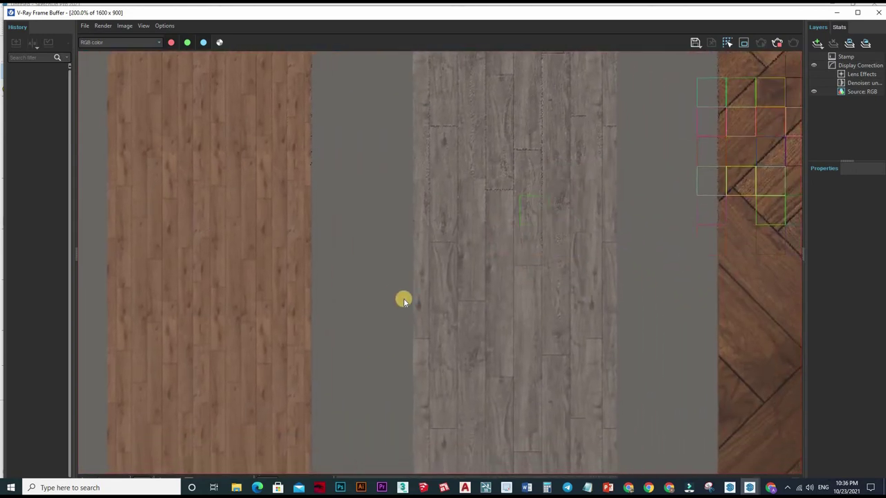
{"action": "scroll", "coordinate": [444, 297], "scroll_direction": "down", "scroll_amount": 1}
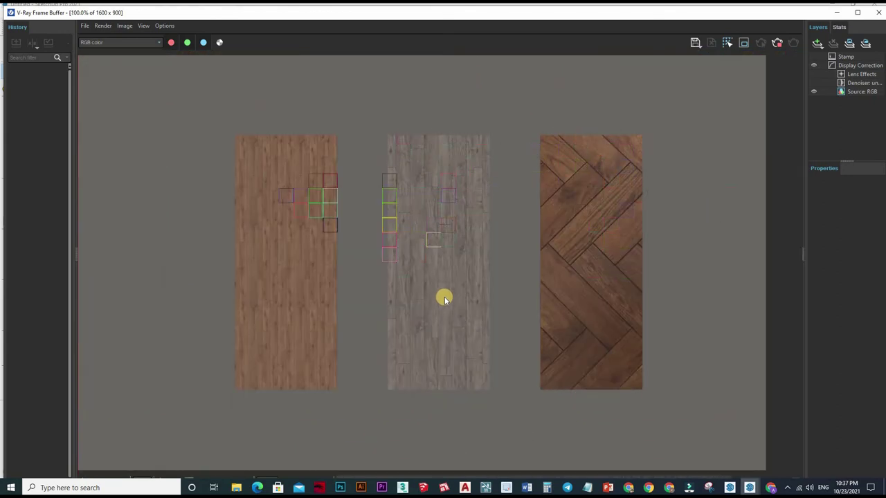
{"action": "scroll", "coordinate": [403, 221], "scroll_direction": "up", "scroll_amount": 2}
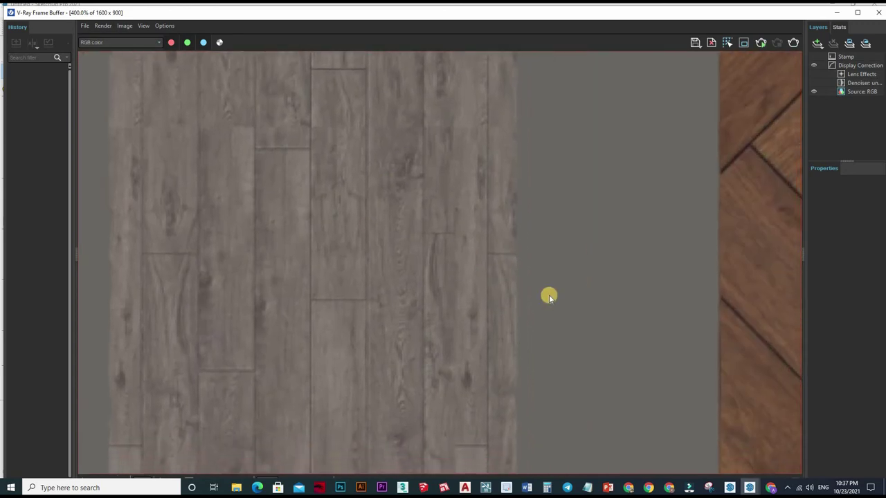
{"action": "scroll", "coordinate": [547, 294], "scroll_direction": "down", "scroll_amount": 1}
{"action": "scroll", "coordinate": [484, 201], "scroll_direction": "up", "scroll_amount": 1}
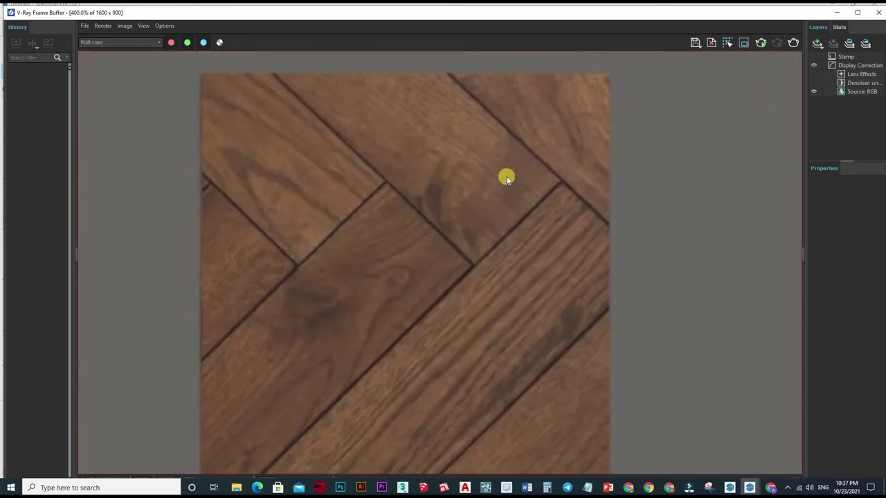
{"action": "scroll", "coordinate": [665, 117], "scroll_direction": "down", "scroll_amount": 2}
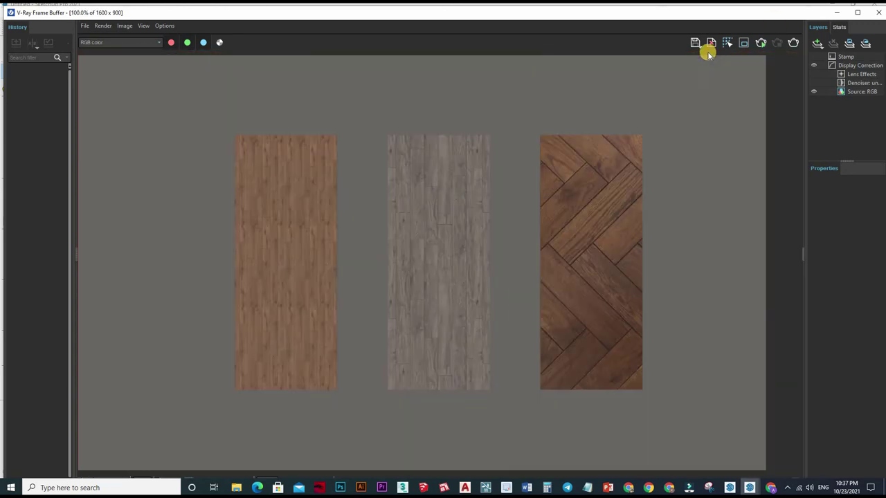
{"action": "left_click", "coordinate": [877, 13]}
Step: In the V-Ray render settings, set the image width to 2500
{"action": "scroll", "coordinate": [435, 241], "scroll_direction": "up", "scroll_amount": 2}
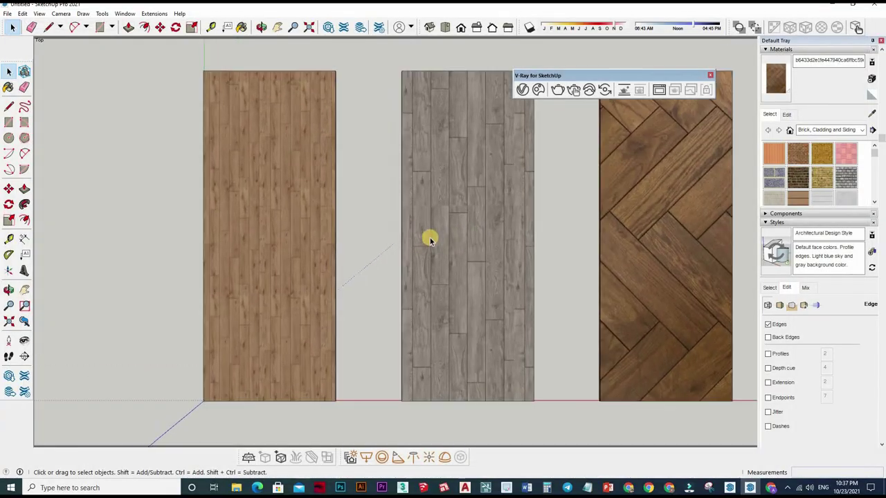
{"action": "scroll", "coordinate": [477, 208], "scroll_direction": "up", "scroll_amount": 2}
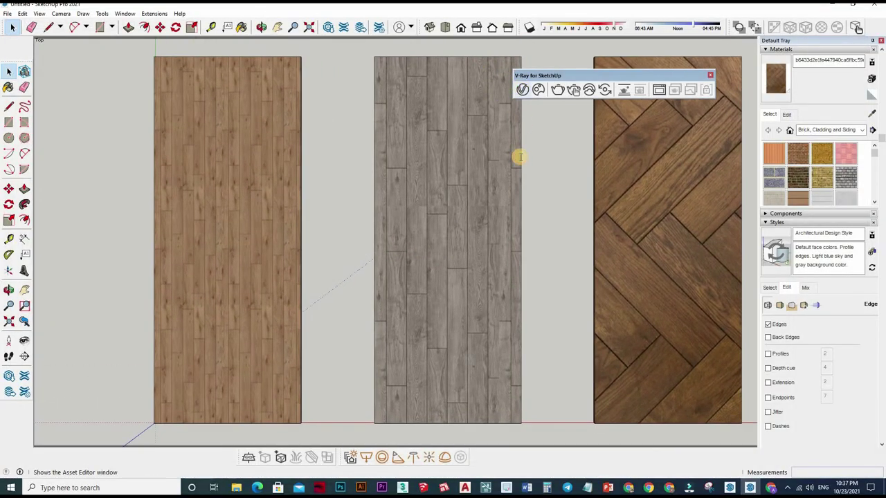
{"action": "left_click", "coordinate": [522, 90]}
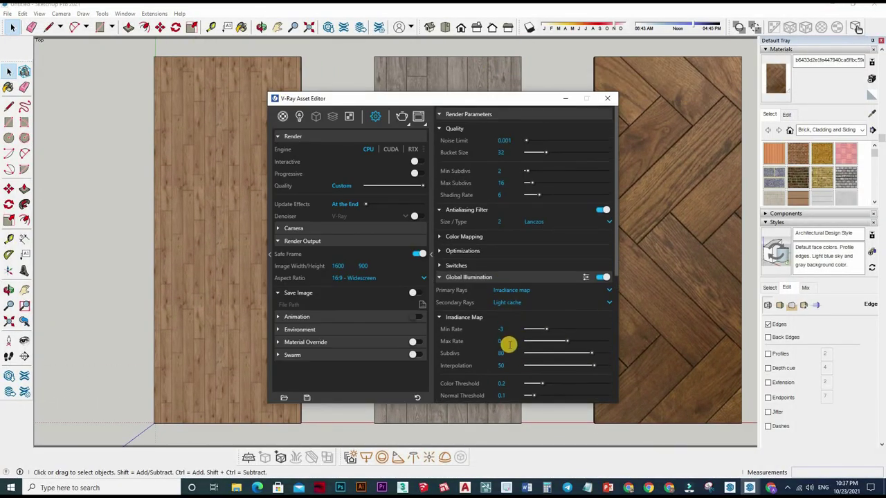
{"action": "scroll", "coordinate": [509, 353], "scroll_direction": "down", "scroll_amount": 3}
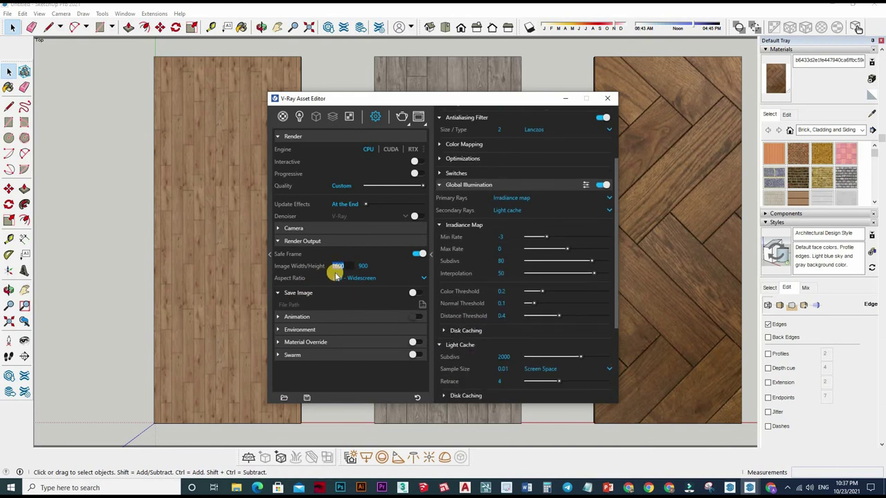
{"action": "type", "text": "2500"}
{"action": "key", "text": "Return"}
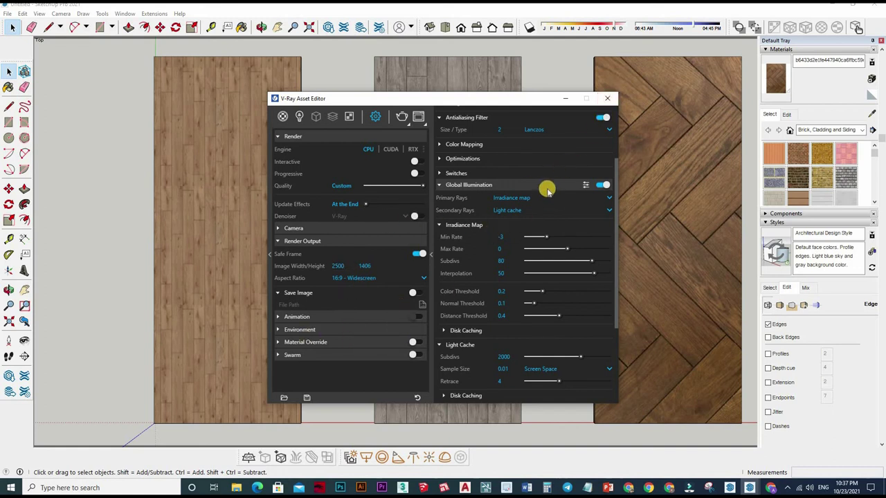
Step: Set the light cache sample size to 0.02
{"action": "scroll", "coordinate": [540, 190], "scroll_direction": "up", "scroll_amount": 2}
{"action": "scroll", "coordinate": [522, 208], "scroll_direction": "up", "scroll_amount": 1}
{"action": "scroll", "coordinate": [530, 284], "scroll_direction": "down", "scroll_amount": 3}
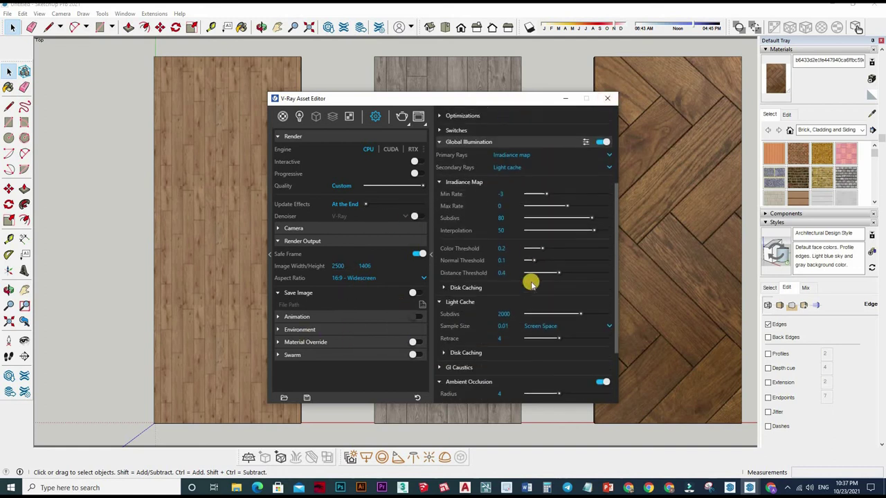
{"action": "scroll", "coordinate": [526, 285], "scroll_direction": "down", "scroll_amount": 2}
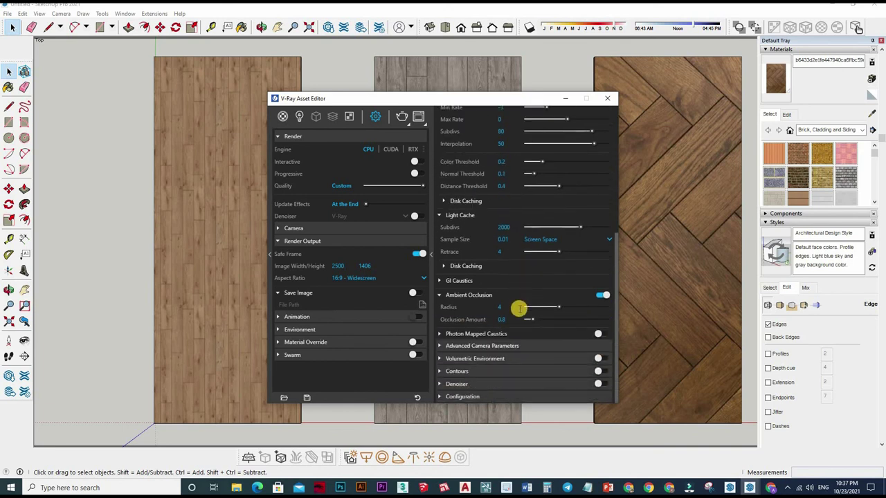
{"action": "left_click", "coordinate": [489, 253]}
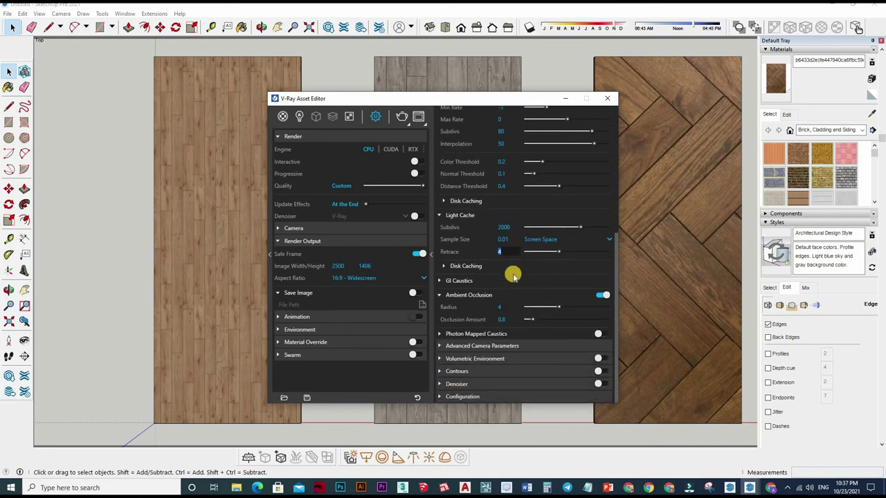
{"action": "type", "text": "1"}
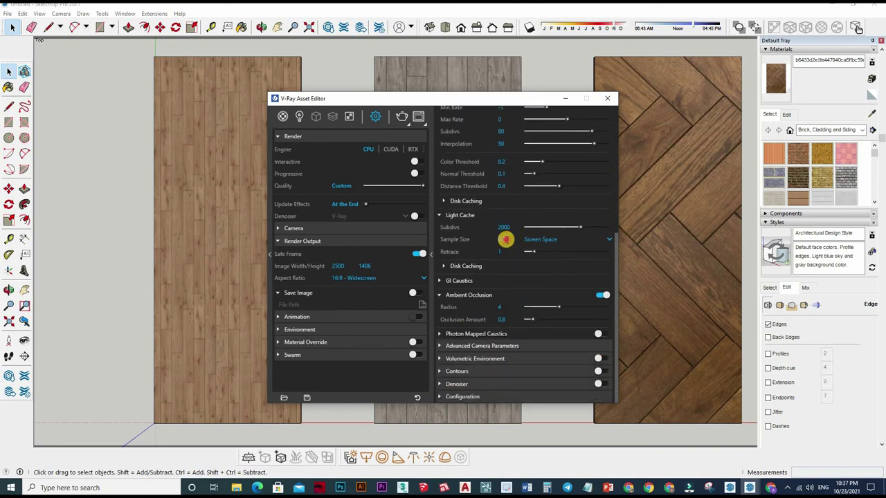
{"action": "type", "text": "2"}
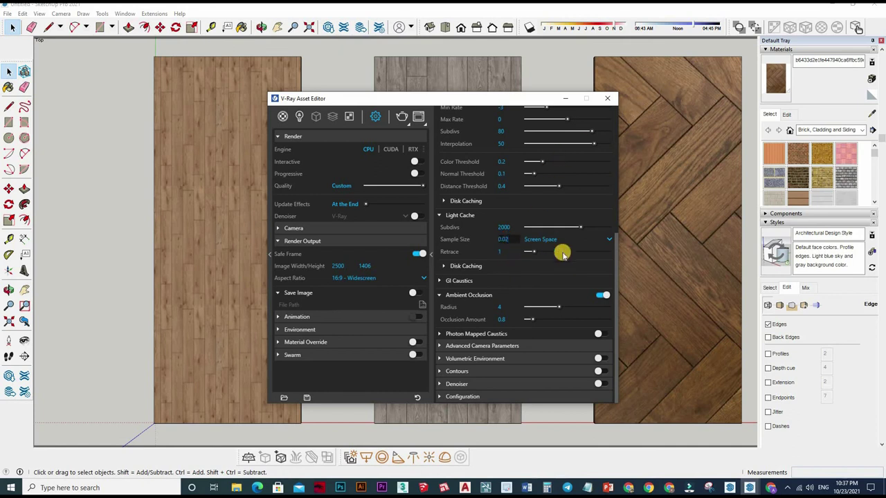
{"action": "key", "text": "Return"}
Step: Turn on the Denoiser, leaving camera exposure settings collapsed
{"action": "left_click", "coordinate": [541, 345]}
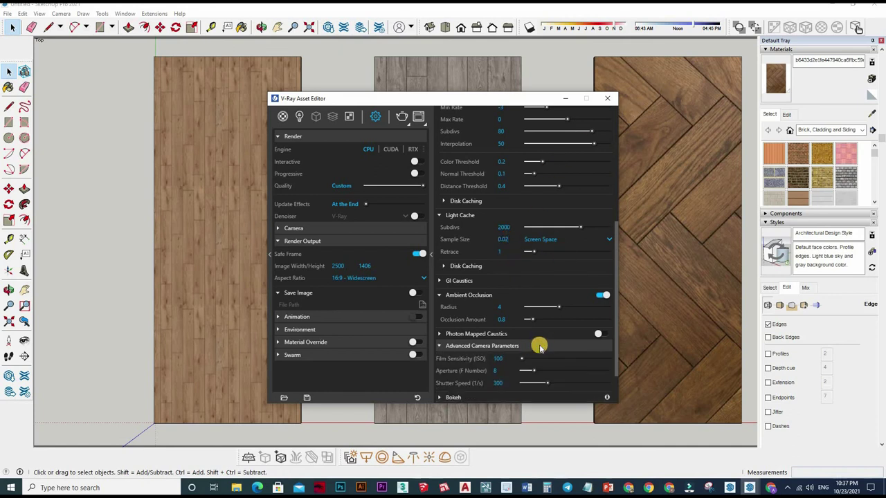
{"action": "left_click", "coordinate": [534, 380]}
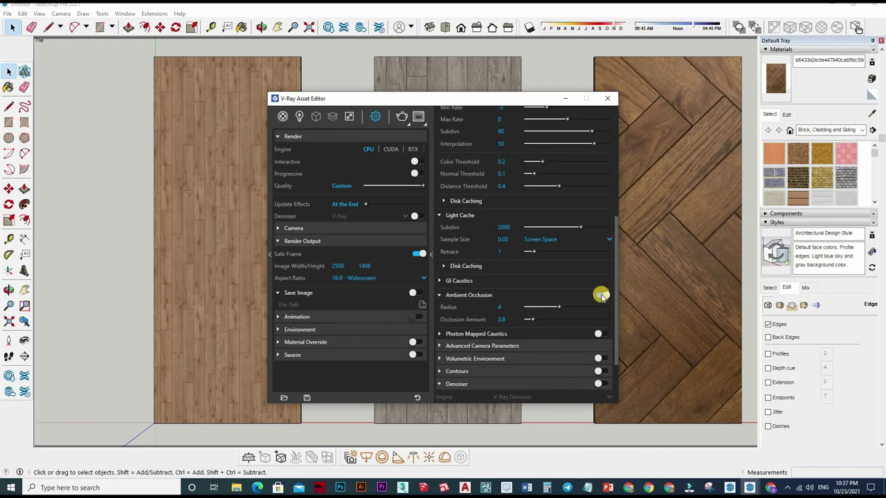
{"action": "left_click", "coordinate": [598, 383]}
Step: Close the settings and zoom around the 2500×1406 render, framing all three panels
{"action": "key", "text": "alt+F4"}
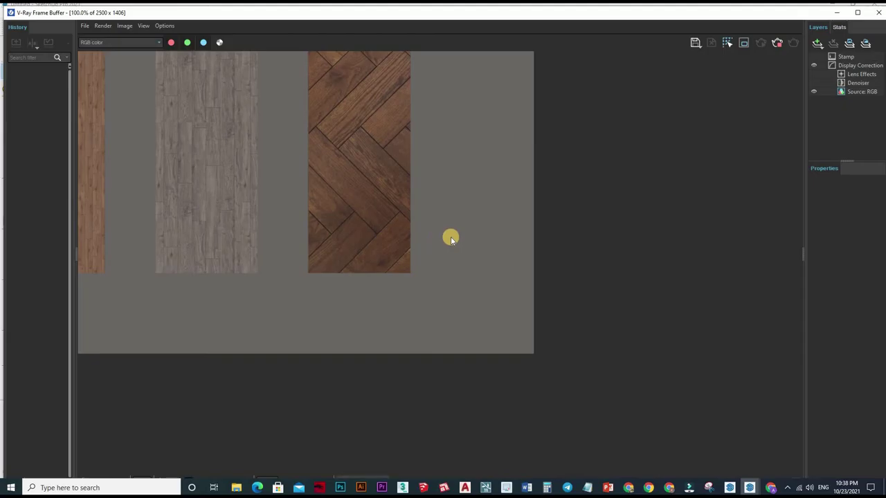
{"action": "scroll", "coordinate": [450, 237], "scroll_direction": "up", "scroll_amount": 3}
{"action": "scroll", "coordinate": [342, 294], "scroll_direction": "down", "scroll_amount": 3}
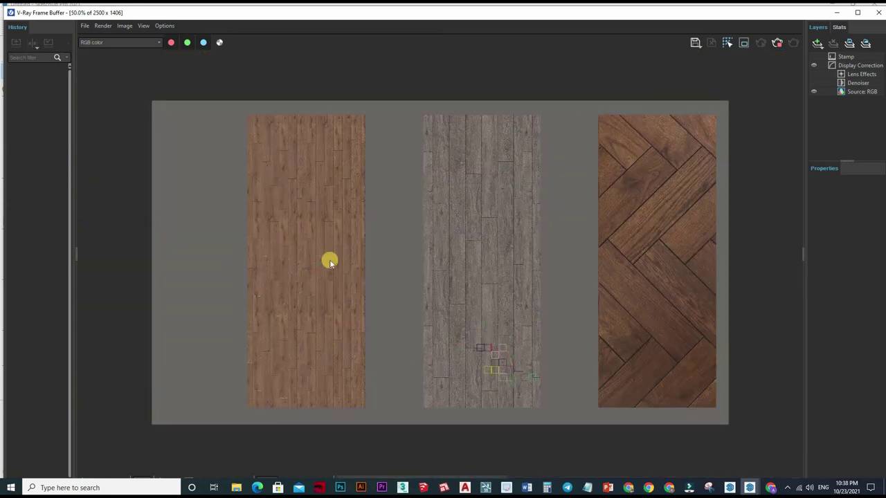
{"action": "scroll", "coordinate": [328, 255], "scroll_direction": "up", "scroll_amount": 2}
{"action": "scroll", "coordinate": [302, 199], "scroll_direction": "down", "scroll_amount": 2}
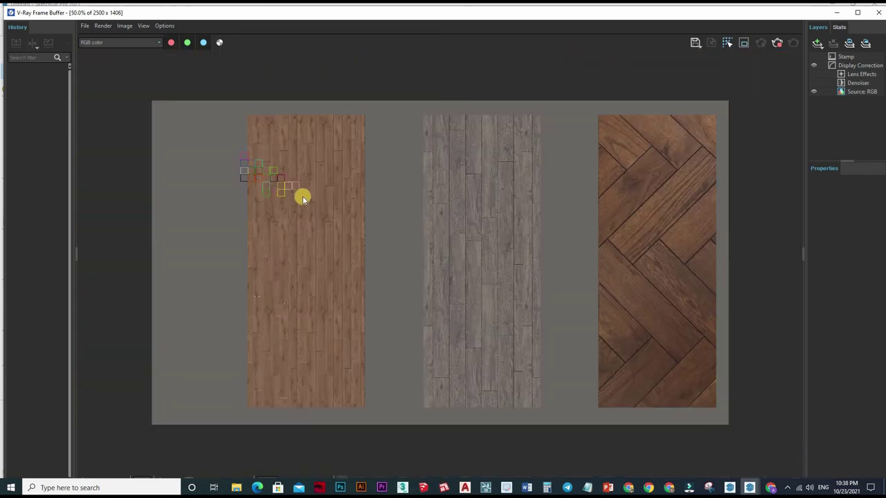
{"action": "scroll", "coordinate": [217, 180], "scroll_direction": "up", "scroll_amount": 1}
{"action": "scroll", "coordinate": [243, 186], "scroll_direction": "up", "scroll_amount": 1}
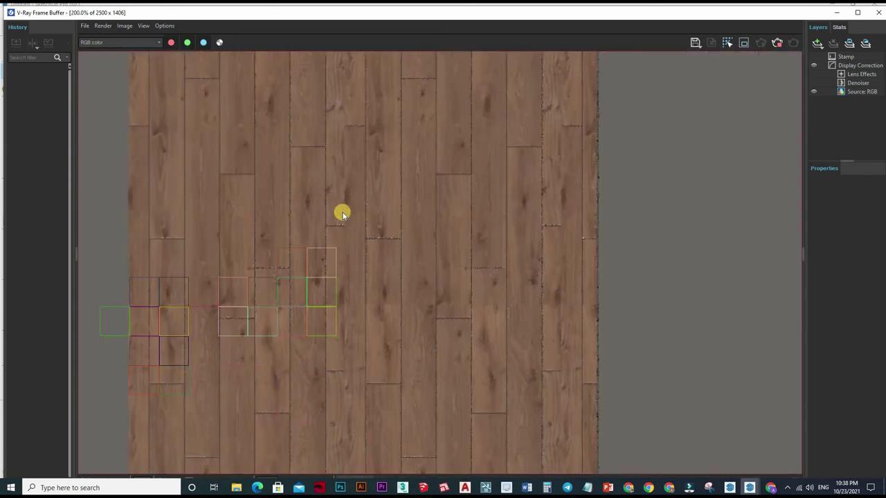
{"action": "scroll", "coordinate": [263, 199], "scroll_direction": "up", "scroll_amount": 1}
{"action": "scroll", "coordinate": [298, 211], "scroll_direction": "down", "scroll_amount": 1}
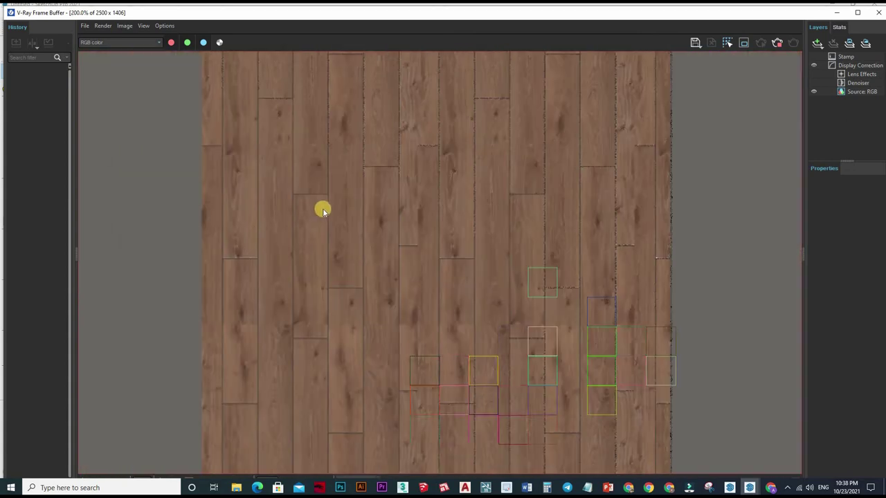
{"action": "scroll", "coordinate": [353, 180], "scroll_direction": "down", "scroll_amount": 1}
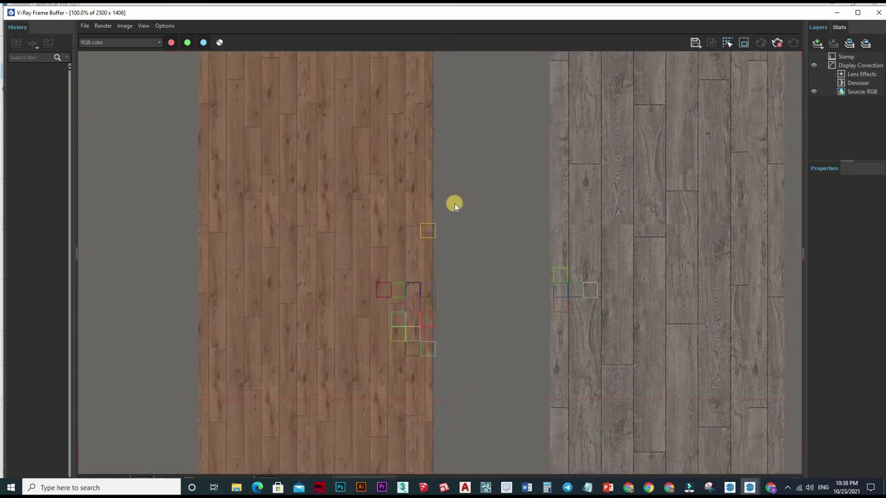
{"action": "middle_click_drag", "start_coordinate": [337, 229], "coordinate": [488, 273]}
{"action": "scroll", "coordinate": [488, 272], "scroll_direction": "down", "scroll_amount": 1}
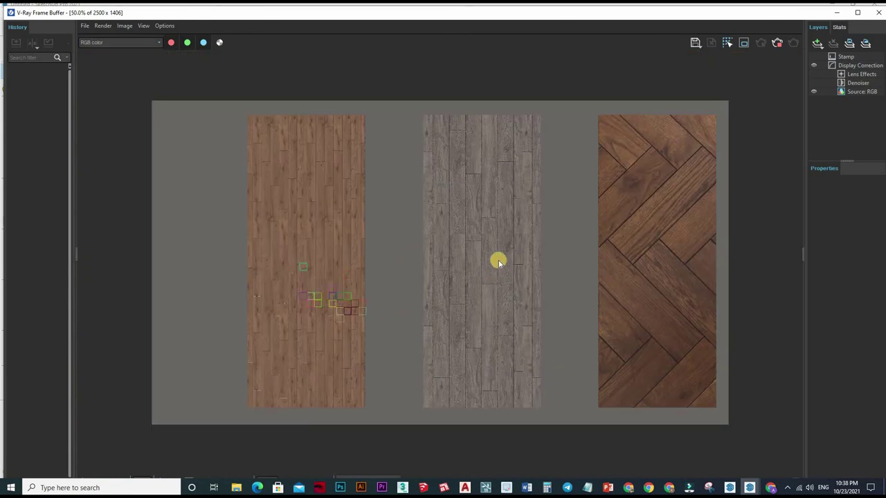
{"action": "scroll", "coordinate": [408, 236], "scroll_direction": "up", "scroll_amount": 2}
Step: Pan and zoom across the brown and grey panels to inspect the plank textures
{"action": "mouse_move", "coordinate": [421, 231]}
{"action": "middle_mouse_down"}
{"action": "mouse_move", "coordinate": [395, 205]}
{"action": "mouse_move", "coordinate": [383, 247]}
{"action": "middle_mouse_up"}
{"action": "scroll", "coordinate": [395, 205], "scroll_direction": "down", "scroll_amount": 1}
{"action": "scroll", "coordinate": [383, 247], "scroll_direction": "up", "scroll_amount": 1}
{"action": "scroll", "coordinate": [384, 253], "scroll_direction": "down", "scroll_amount": 1}
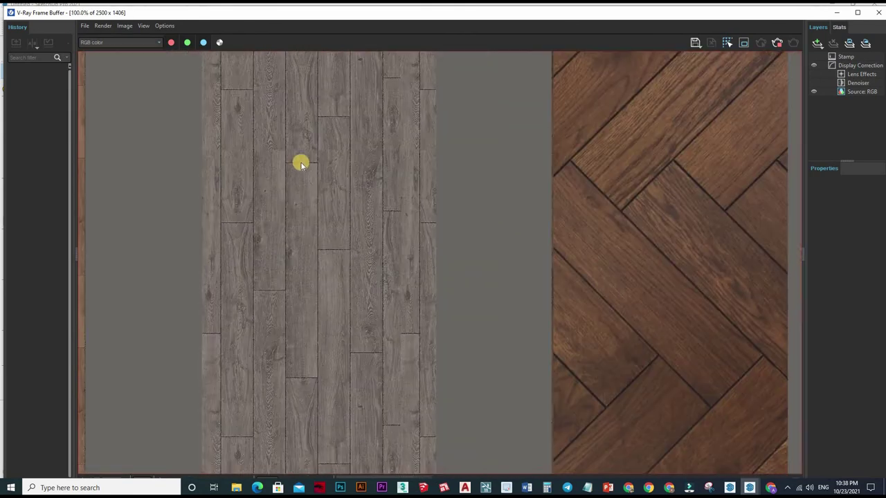
{"action": "scroll", "coordinate": [416, 206], "scroll_direction": "down", "scroll_amount": 1}
{"action": "scroll", "coordinate": [507, 210], "scroll_direction": "up", "scroll_amount": 1}
{"action": "scroll", "coordinate": [548, 212], "scroll_direction": "down", "scroll_amount": 1}
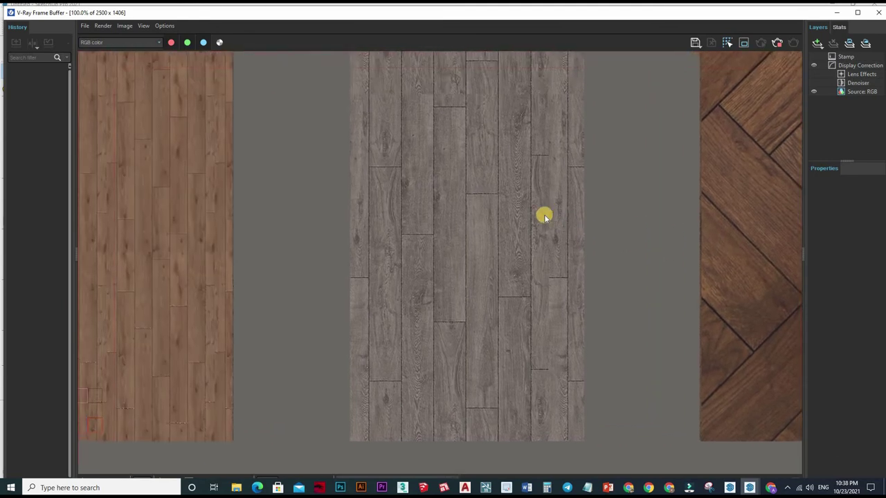
{"action": "scroll", "coordinate": [544, 216], "scroll_direction": "up", "scroll_amount": 1}
{"action": "middle_click_drag", "start_coordinate": [507, 233], "coordinate": [490, 249]}
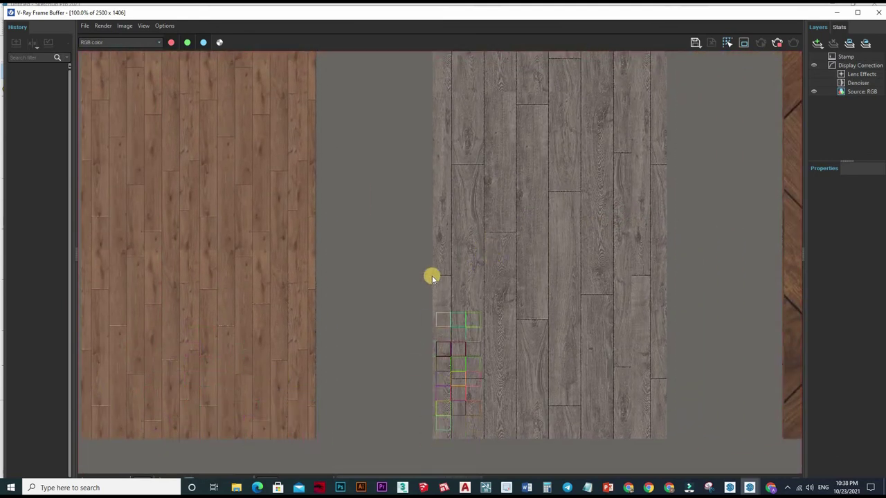
{"action": "middle_click_drag", "start_coordinate": [431, 275], "coordinate": [444, 270]}
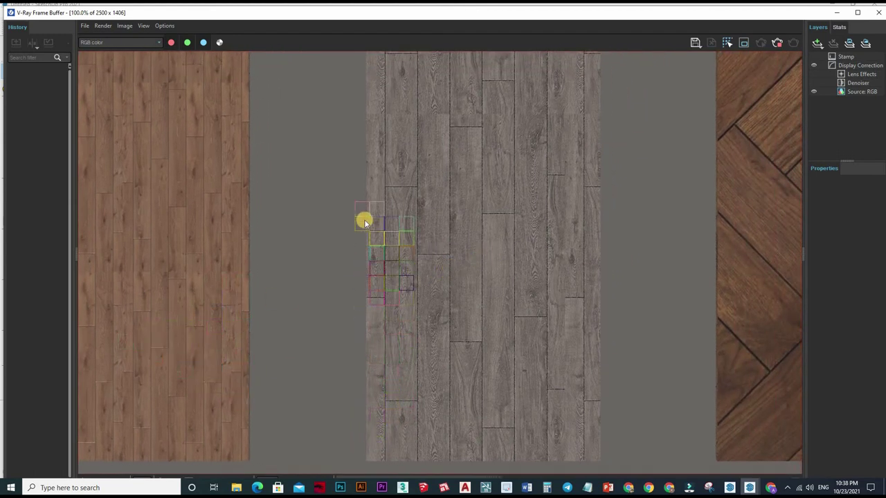
{"action": "middle_click_drag", "start_coordinate": [342, 253], "coordinate": [288, 206]}
{"action": "scroll", "coordinate": [322, 243], "scroll_direction": "up", "scroll_amount": 2}
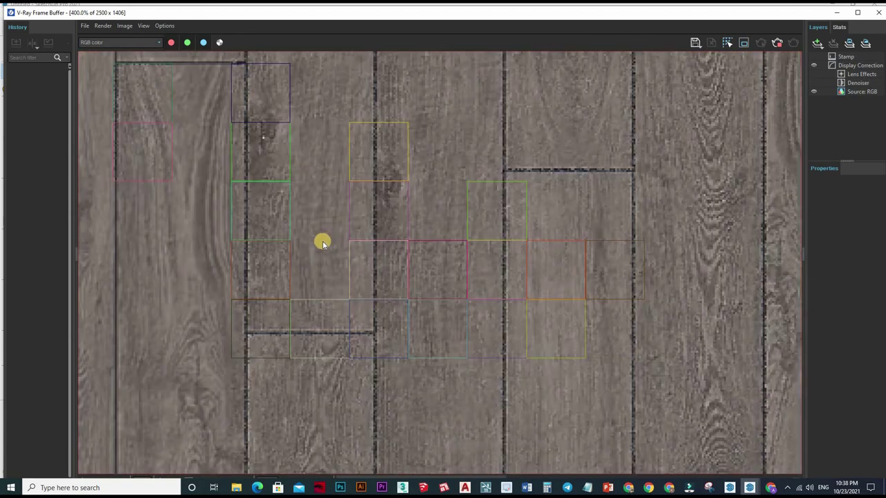
{"action": "scroll", "coordinate": [322, 243], "scroll_direction": "down", "scroll_amount": 1}
{"action": "scroll", "coordinate": [335, 240], "scroll_direction": "down", "scroll_amount": 1}
{"action": "scroll", "coordinate": [506, 275], "scroll_direction": "down", "scroll_amount": 1}
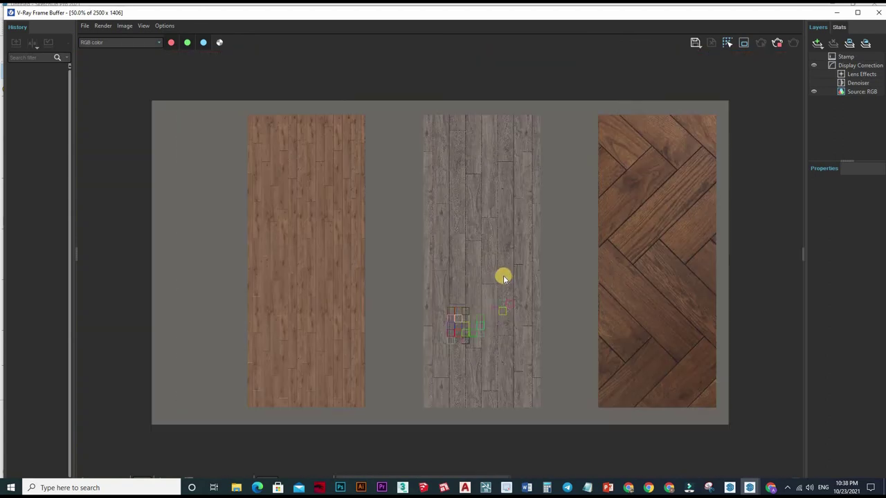
{"action": "scroll", "coordinate": [350, 242], "scroll_direction": "up", "scroll_amount": 1}
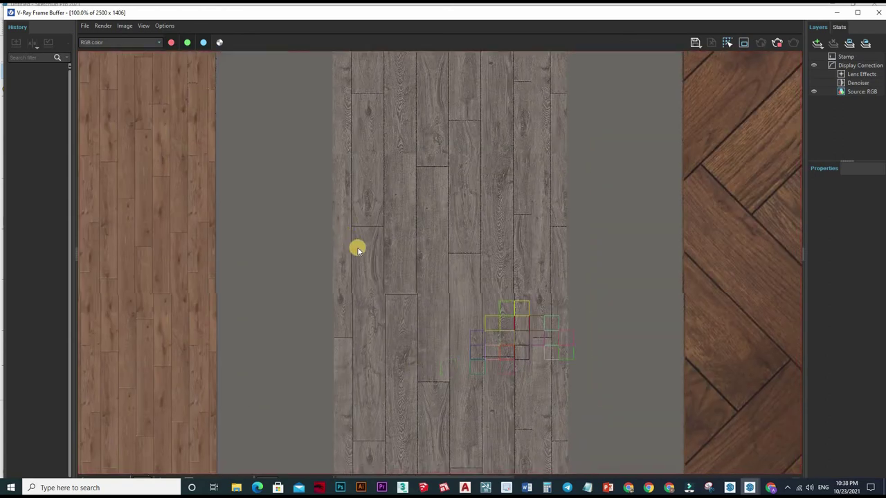
{"action": "scroll", "coordinate": [355, 249], "scroll_direction": "down", "scroll_amount": 1}
{"action": "scroll", "coordinate": [350, 249], "scroll_direction": "up", "scroll_amount": 1}
{"action": "scroll", "coordinate": [348, 249], "scroll_direction": "up", "scroll_amount": 1}
{"action": "scroll", "coordinate": [348, 249], "scroll_direction": "down", "scroll_amount": 1}
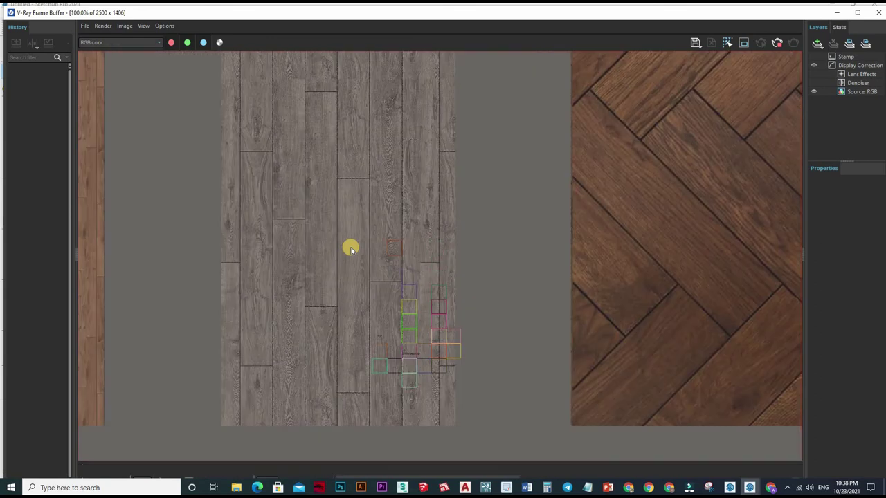
{"action": "scroll", "coordinate": [500, 272], "scroll_direction": "down", "scroll_amount": 1}
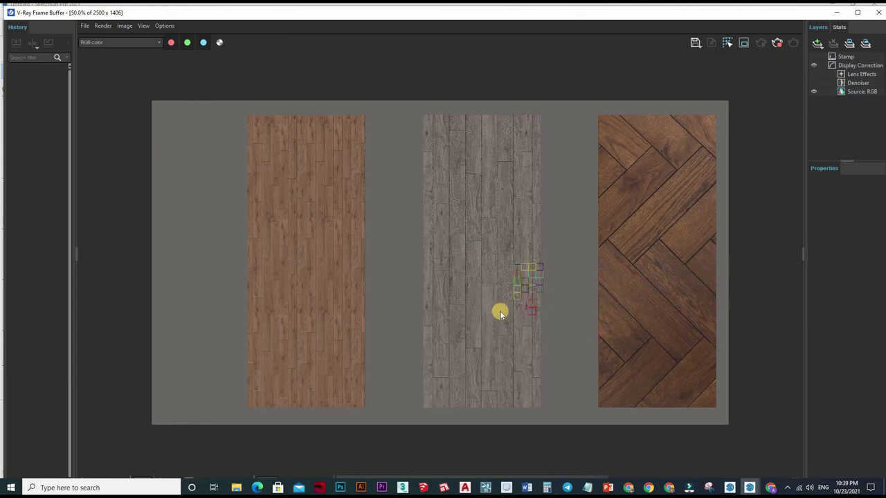
Step: Zoom around the render and pan to bring its top edge into view
{"action": "scroll", "coordinate": [337, 335], "scroll_direction": "up", "scroll_amount": 4}
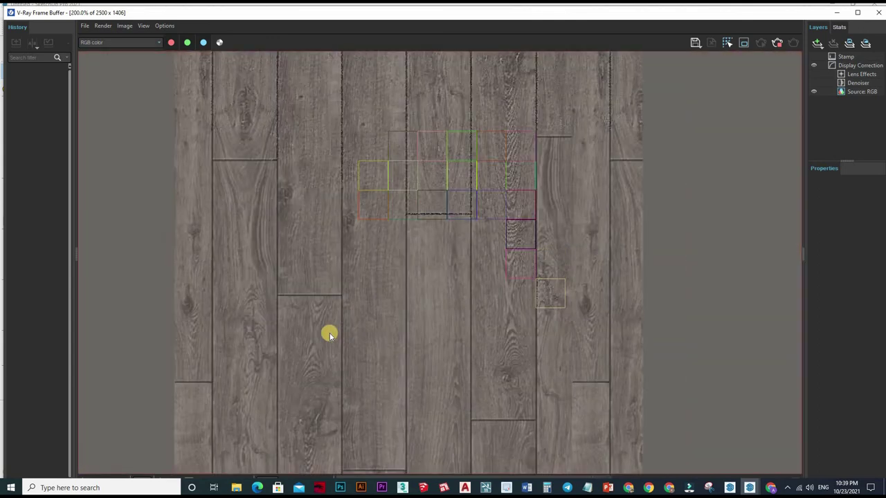
{"action": "scroll", "coordinate": [337, 336], "scroll_direction": "down", "scroll_amount": 1}
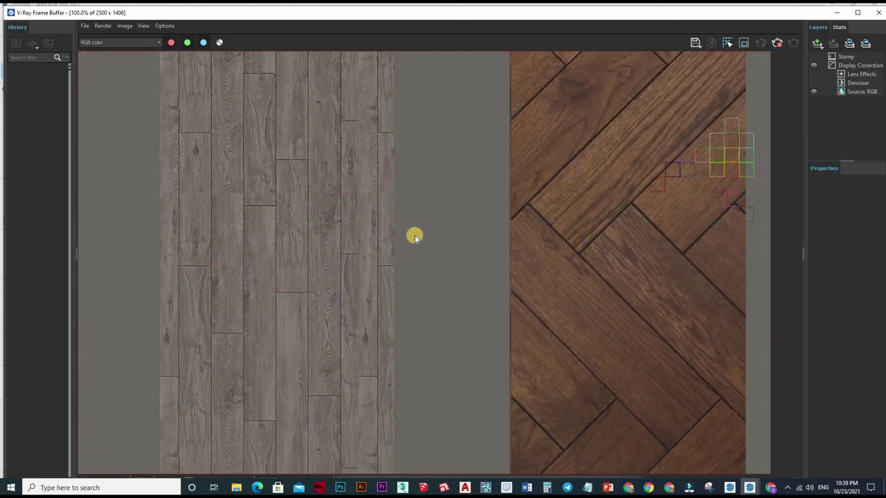
{"action": "scroll", "coordinate": [434, 252], "scroll_direction": "down", "scroll_amount": 1}
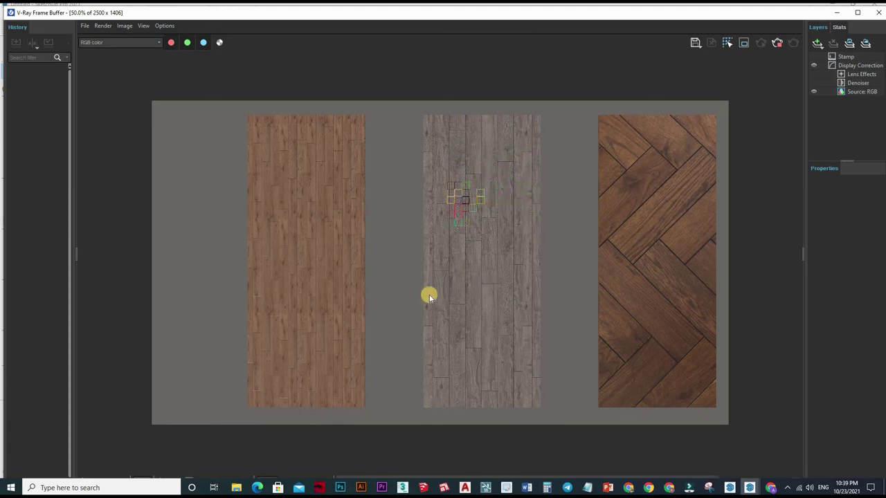
{"action": "scroll", "coordinate": [386, 223], "scroll_direction": "up", "scroll_amount": 3}
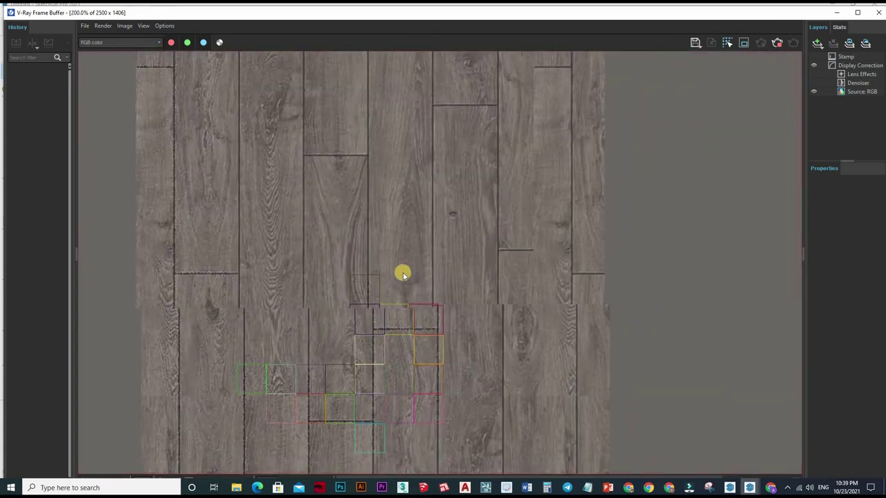
{"action": "scroll", "coordinate": [398, 272], "scroll_direction": "down", "scroll_amount": 1}
{"action": "scroll", "coordinate": [394, 277], "scroll_direction": "down", "scroll_amount": 1}
{"action": "scroll", "coordinate": [415, 280], "scroll_direction": "down", "scroll_amount": 1}
{"action": "mouse_move", "coordinate": [419, 279]}
{"action": "middle_mouse_down"}
{"action": "mouse_move", "coordinate": [454, 265]}
{"action": "mouse_move", "coordinate": [512, 288]}
{"action": "middle_mouse_up"}
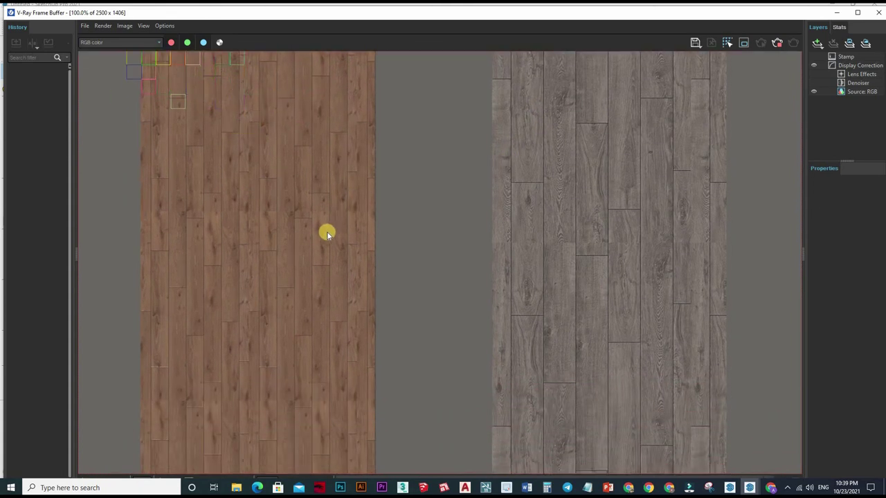
Step: Zoom in and out to check the fully rendered brown, grey and herringbone panels
{"action": "scroll", "coordinate": [353, 283], "scroll_direction": "down", "scroll_amount": 2}
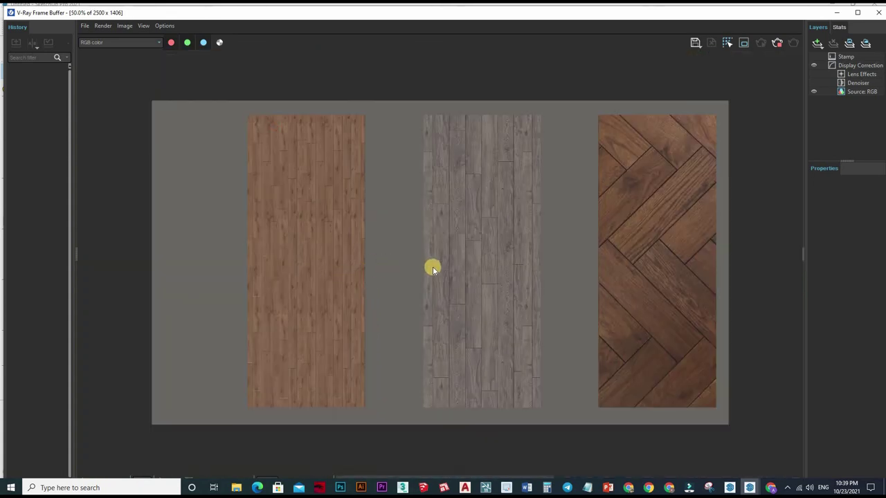
{"action": "scroll", "coordinate": [453, 243], "scroll_direction": "up", "scroll_amount": 1}
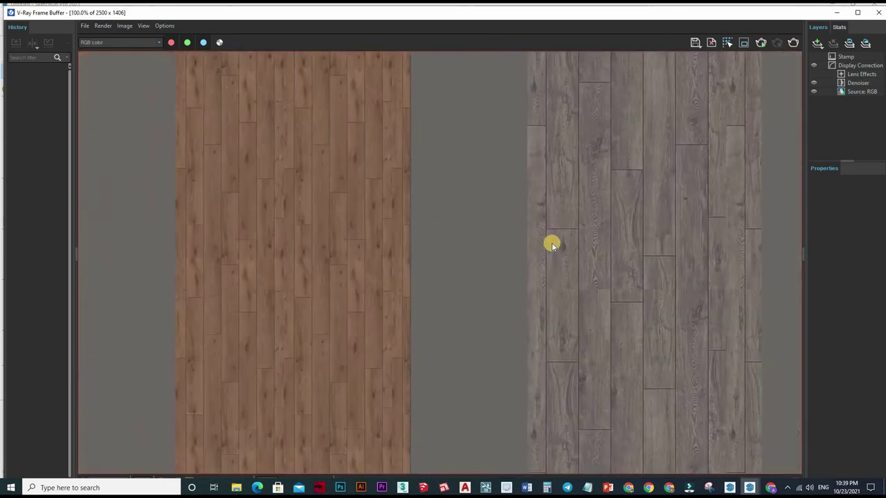
{"action": "scroll", "coordinate": [496, 249], "scroll_direction": "down", "scroll_amount": 1}
{"action": "scroll", "coordinate": [516, 334], "scroll_direction": "up", "scroll_amount": 2}
{"action": "scroll", "coordinate": [483, 282], "scroll_direction": "down", "scroll_amount": 1}
{"action": "scroll", "coordinate": [483, 282], "scroll_direction": "up", "scroll_amount": 1}
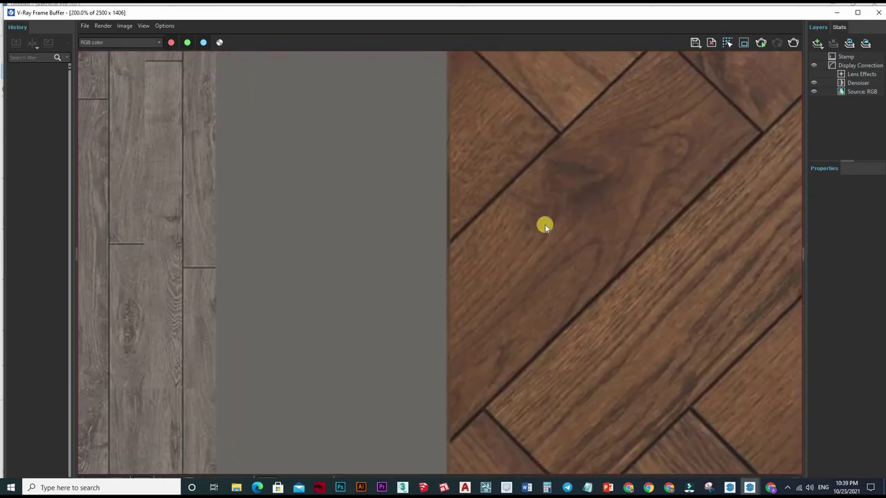
{"action": "scroll", "coordinate": [461, 249], "scroll_direction": "down", "scroll_amount": 1}
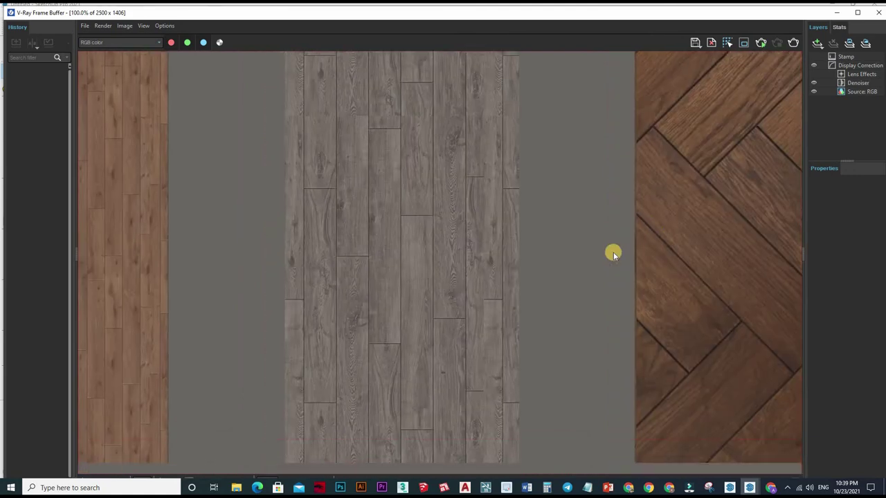
{"action": "scroll", "coordinate": [613, 252], "scroll_direction": "down", "scroll_amount": 1}
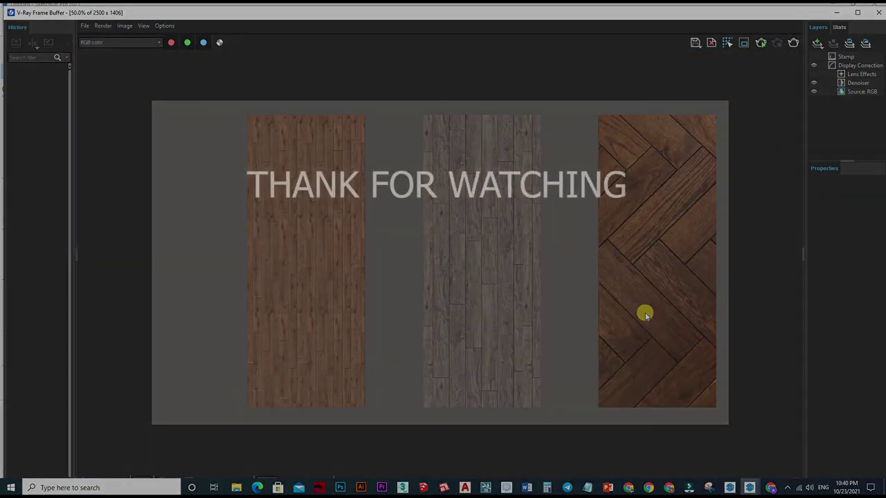